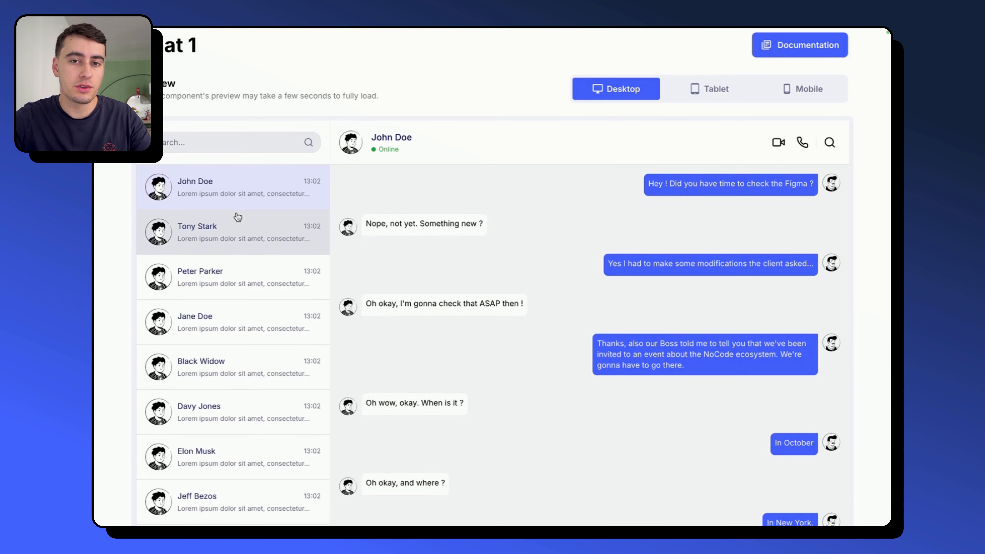
- Examine the Chat 1 component preview, checking its conversation list and message bubbles
click(253, 229)
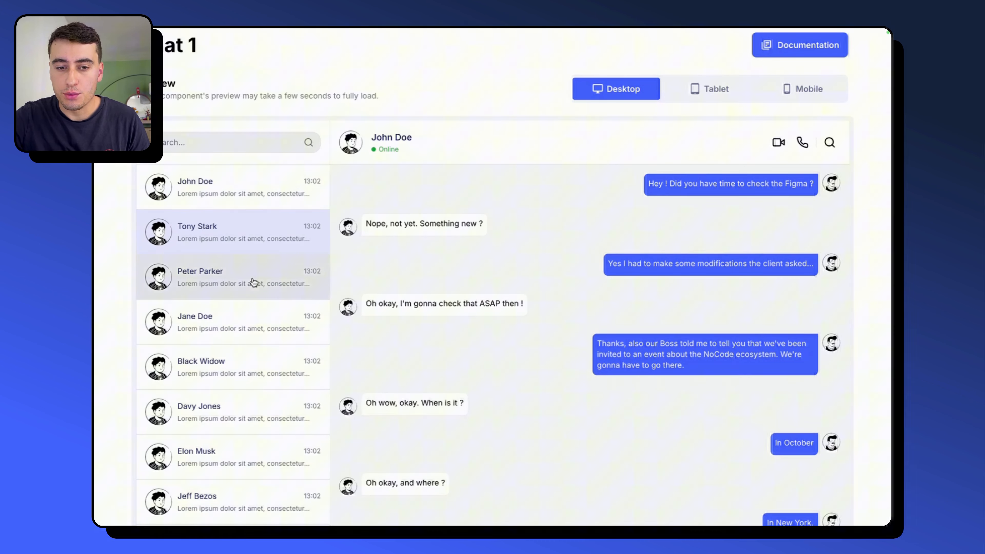
click(253, 187)
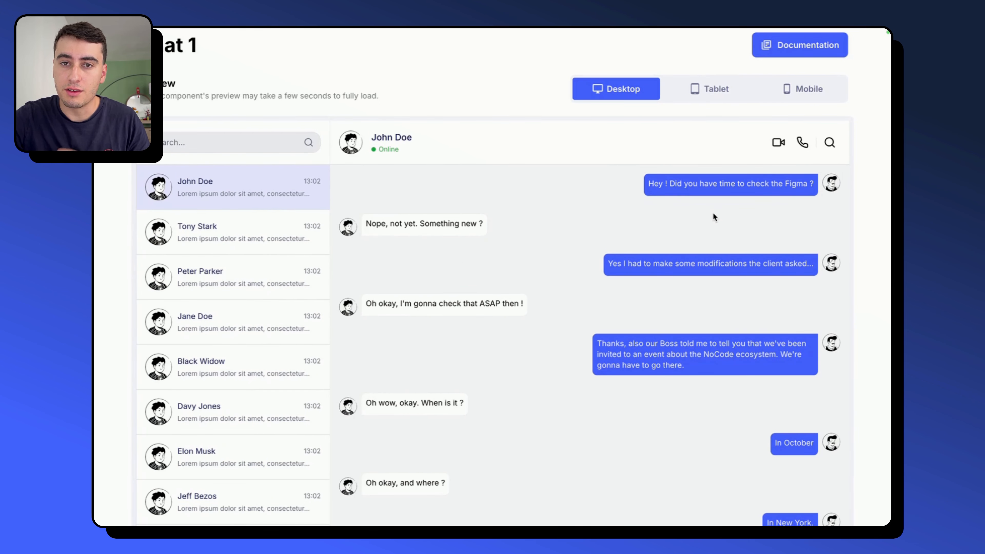
scroll(402, 134, up, 2)
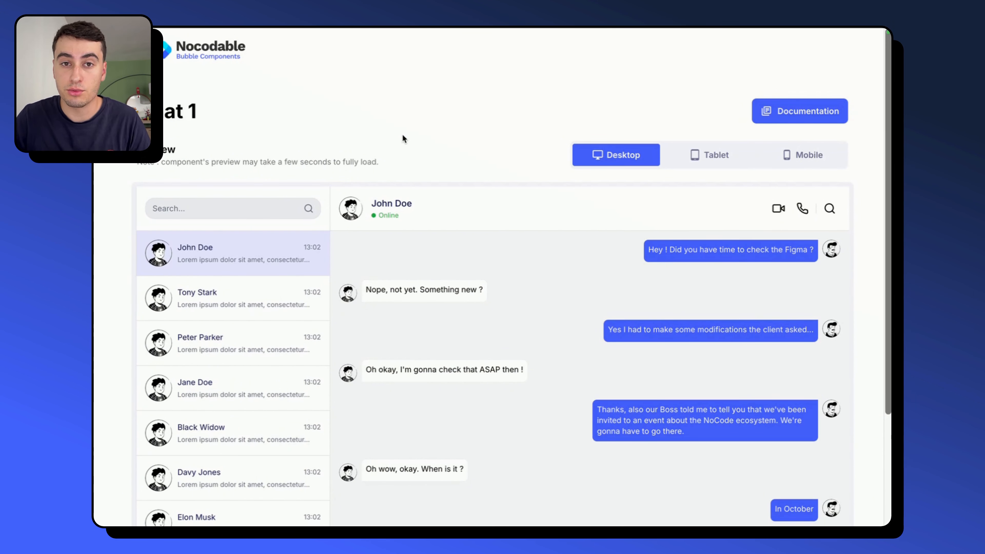
scroll(403, 135, down, 2)
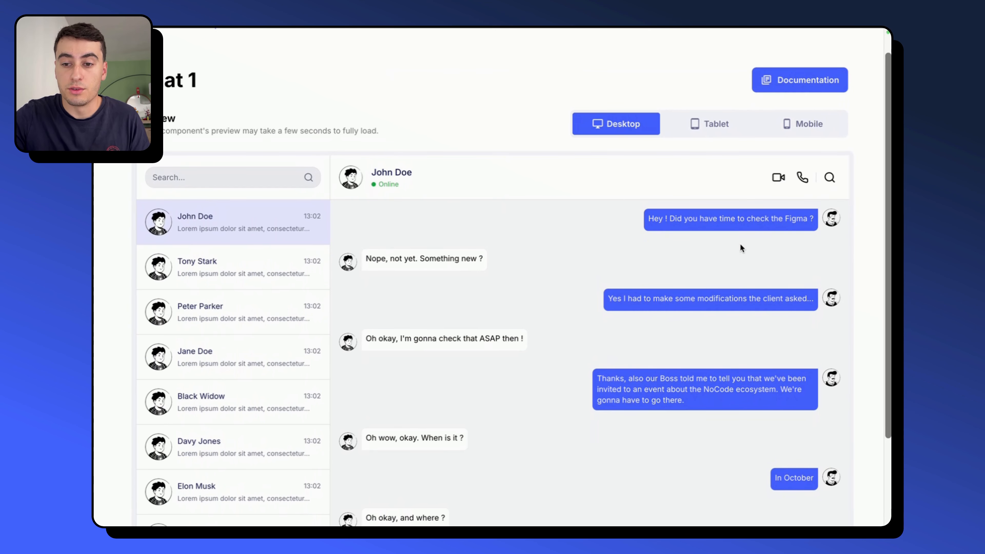
double_click(726, 219)
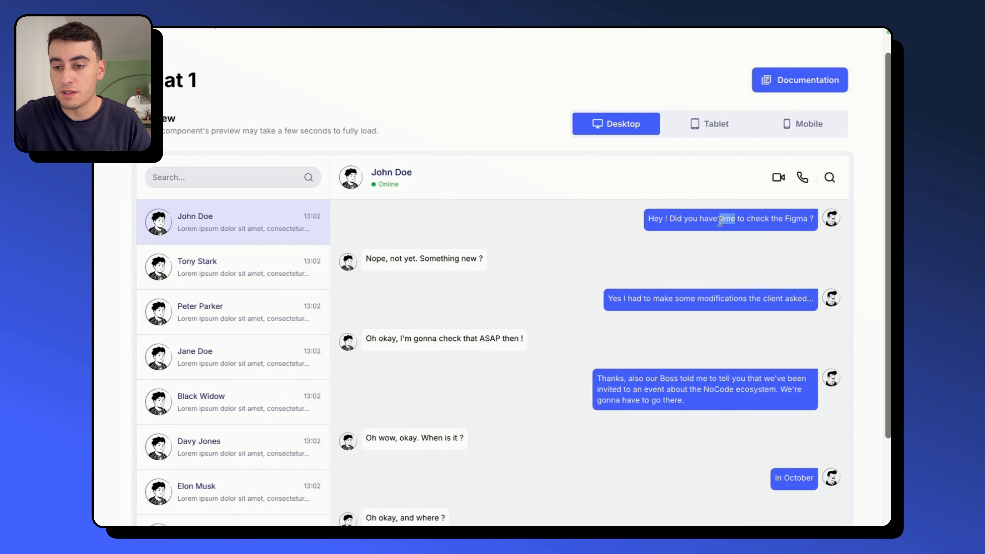
triple_click(709, 219)
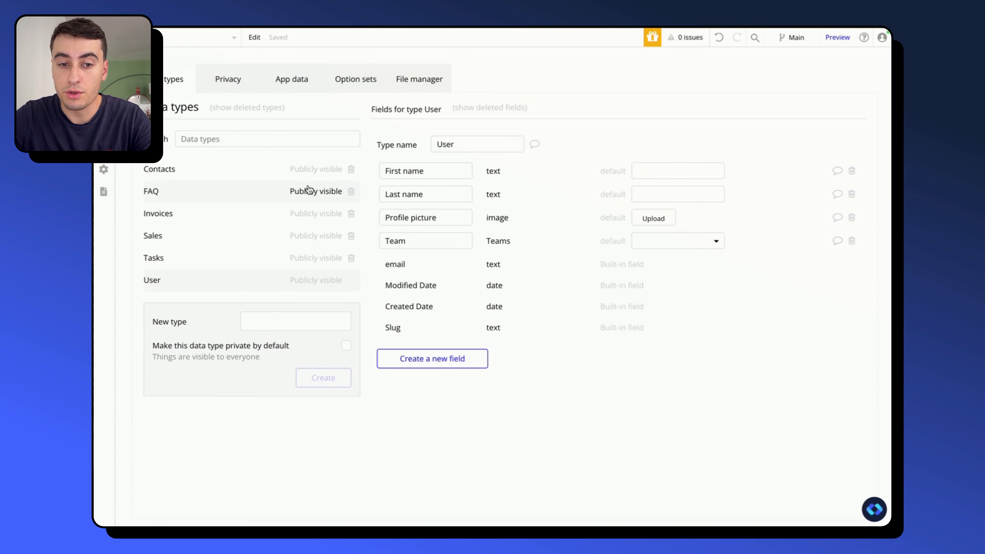
- Create a new data type named Messages
click(288, 325)
text(Messages)
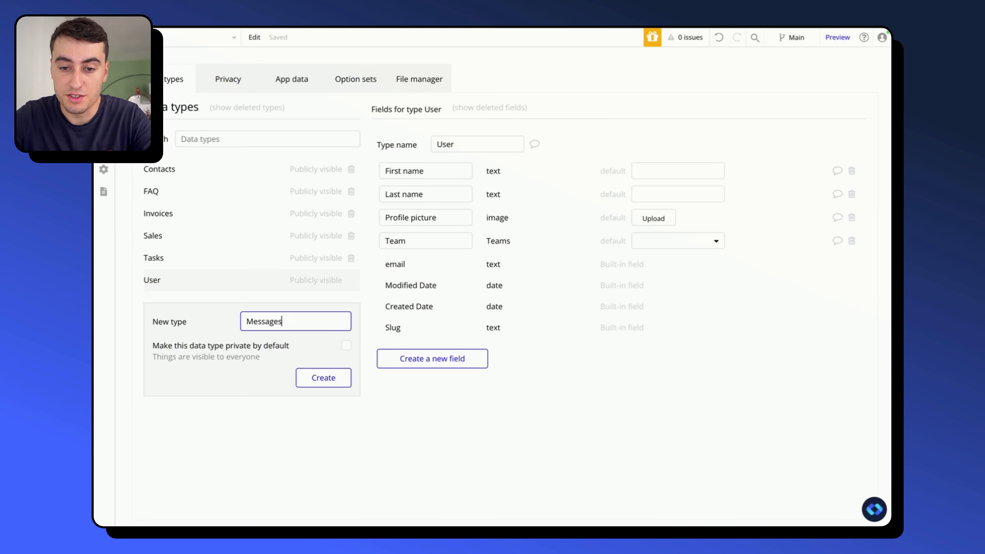
key(Return)
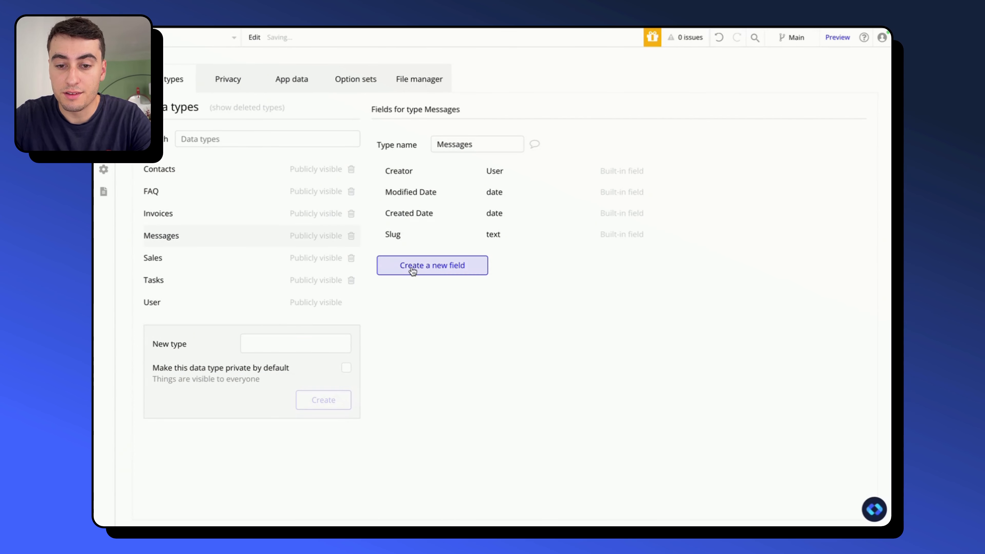
- Add a field named Sender of type User to the Messages data type
click(410, 267)
click(459, 128)
text(Sender)
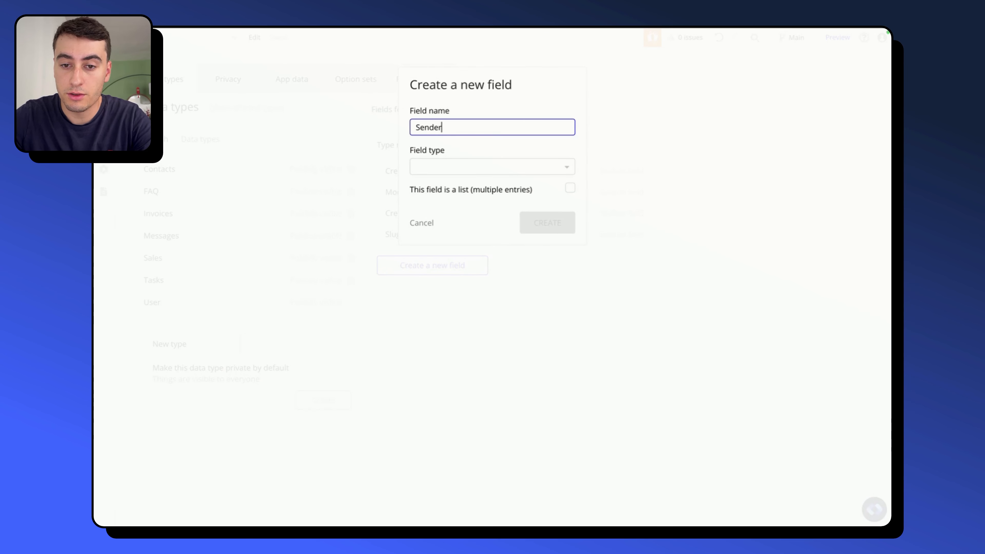
key(Tab)
text(use)
click(436, 202)
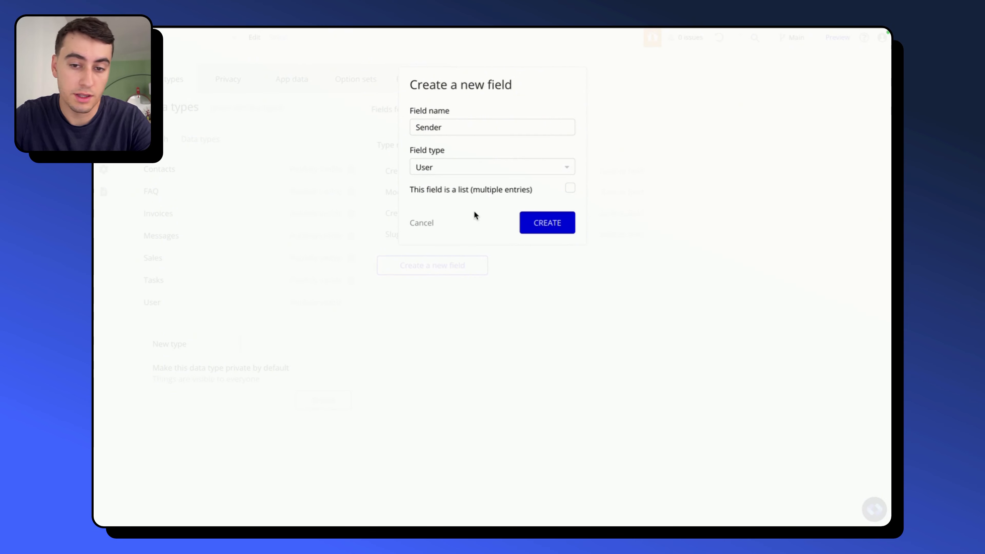
click(559, 234)
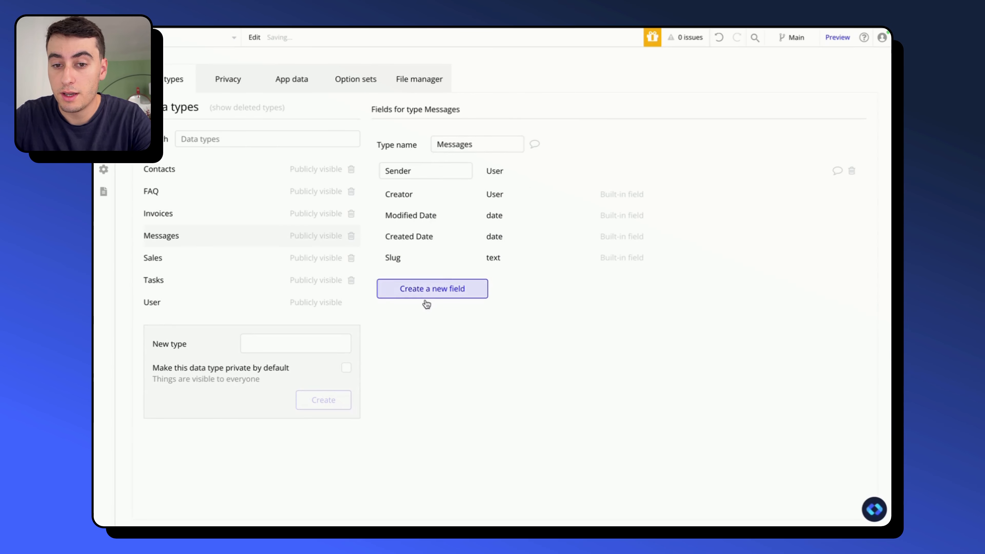
- Add a field named Text content of type text to the Messages data type
click(434, 293)
click(464, 129)
text(Text content)
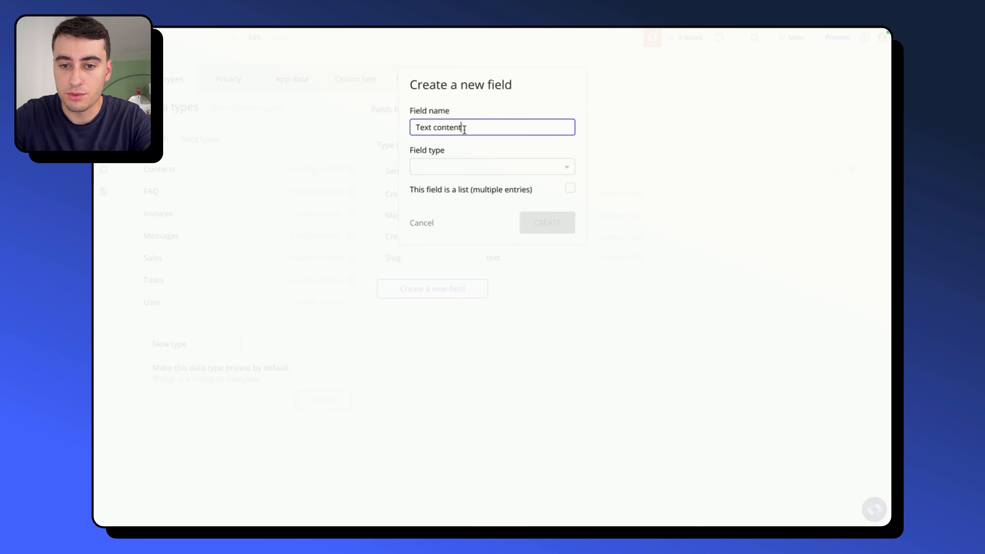
click(448, 167)
text(tex)
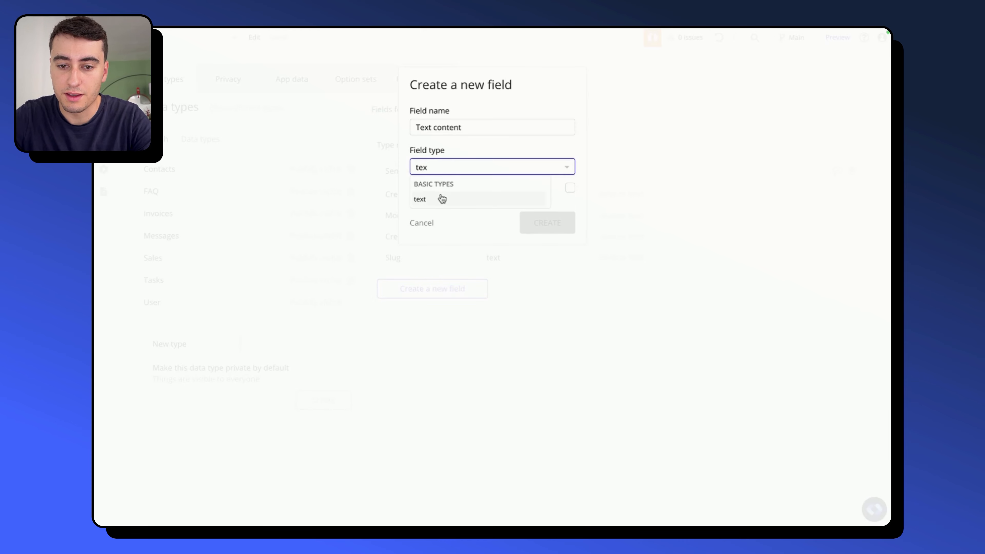
click(442, 198)
click(525, 219)
click(466, 308)
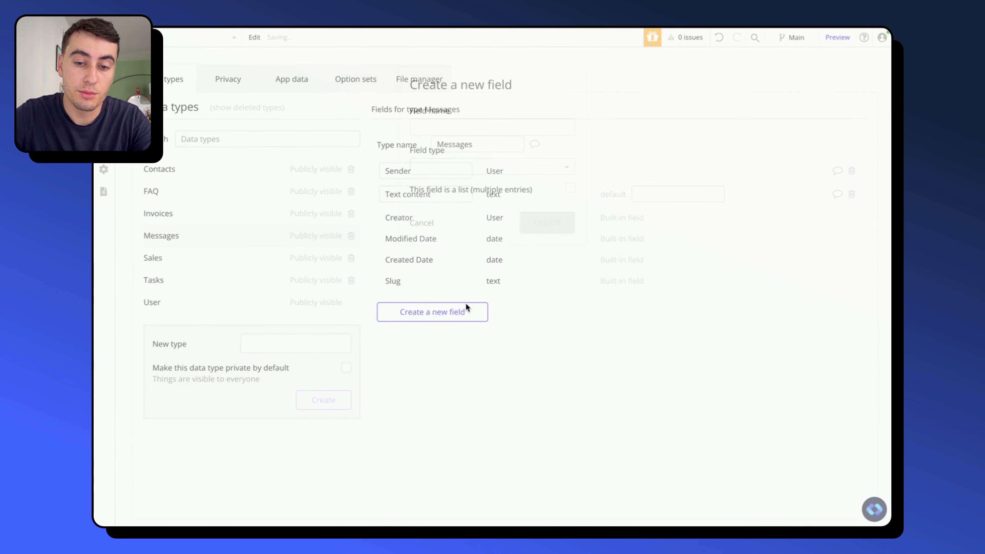
click(465, 129)
text(Attchments)
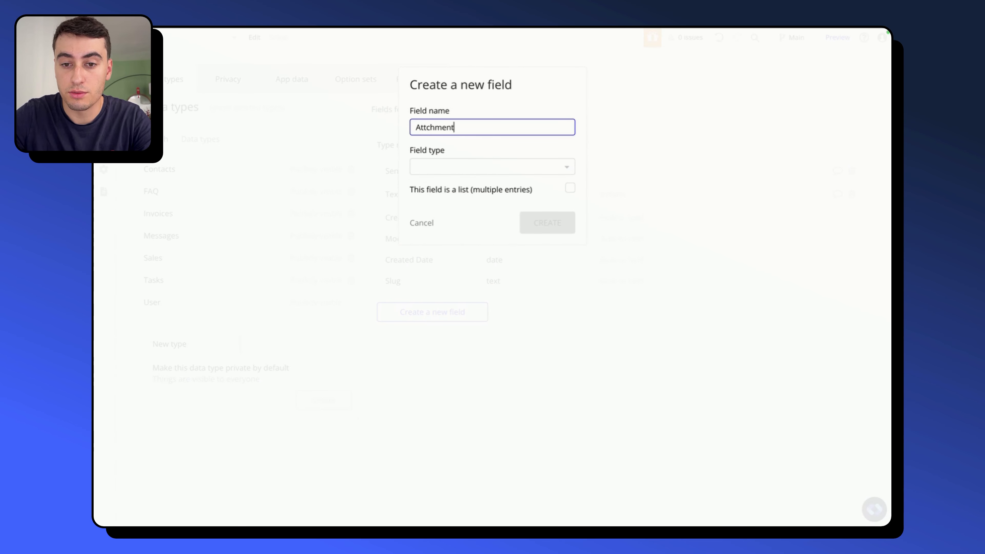
click(470, 171)
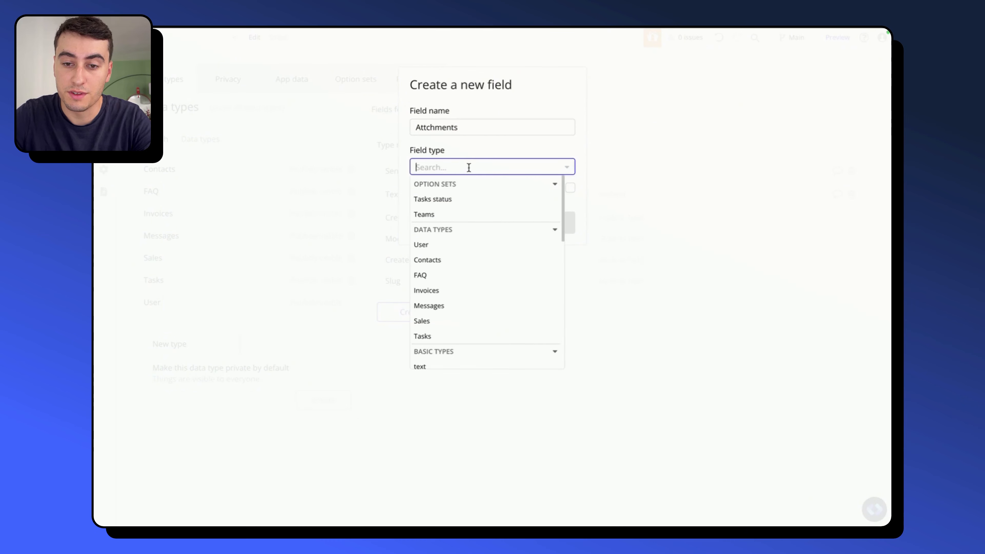
text(file)
click(455, 198)
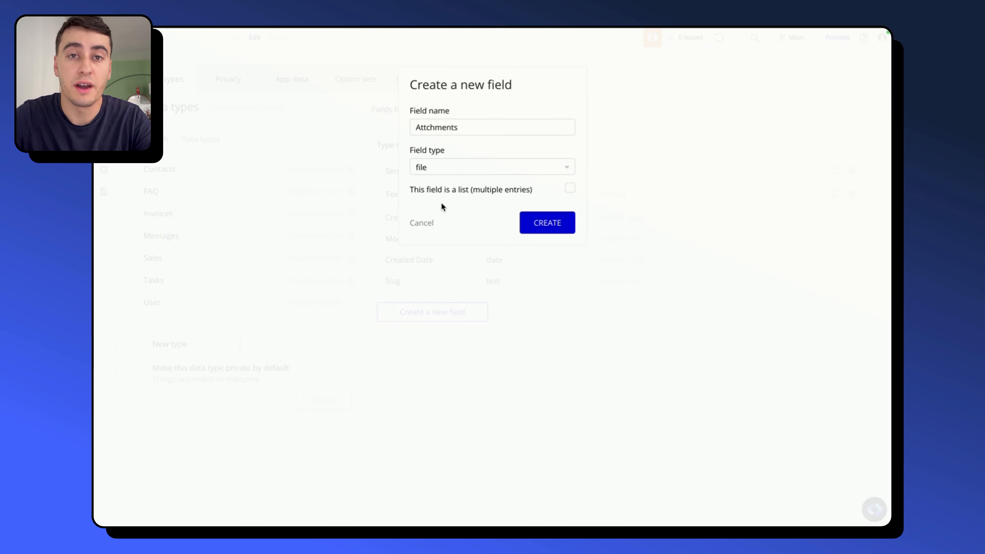
click(419, 222)
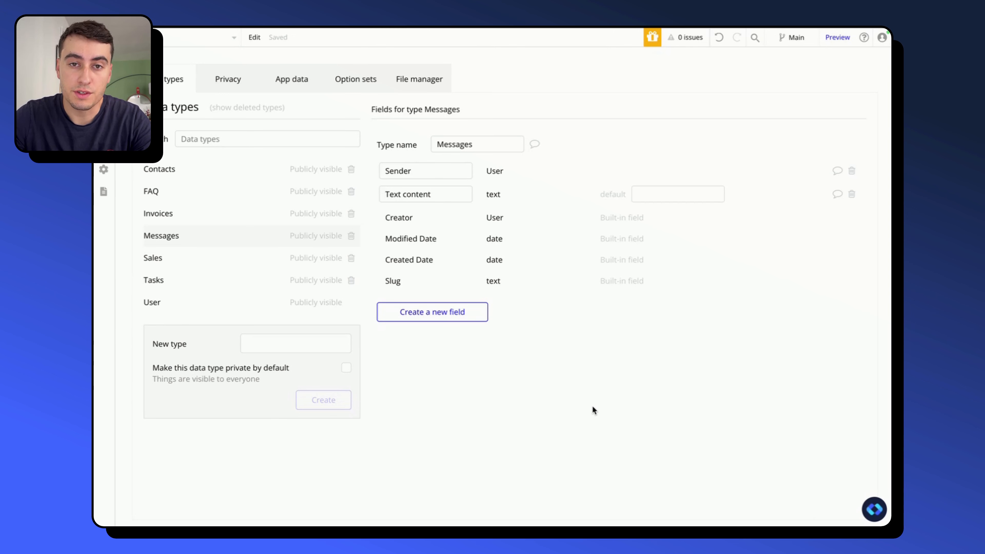
- Create a new data type named Conversations
click(276, 344)
text(Conver)
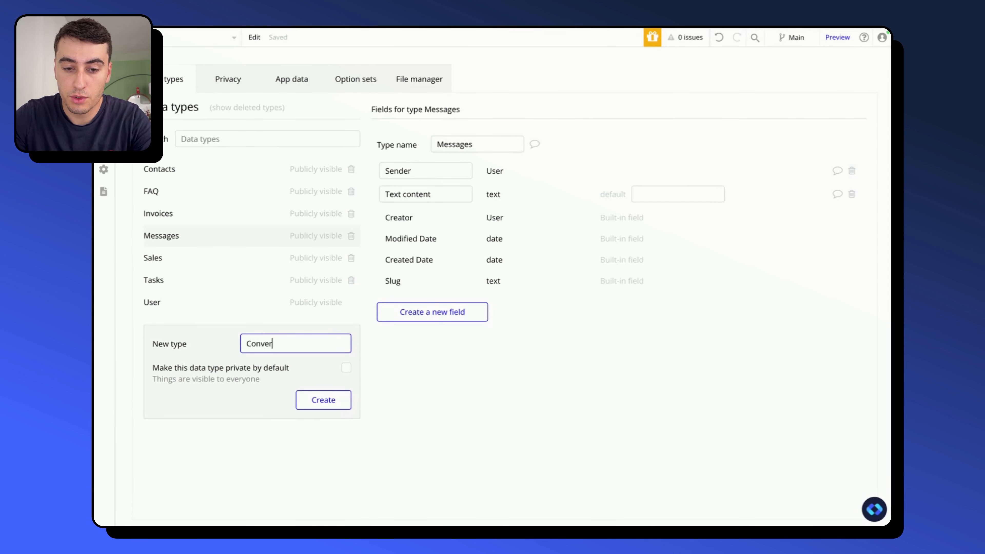
text(sations)
click(306, 399)
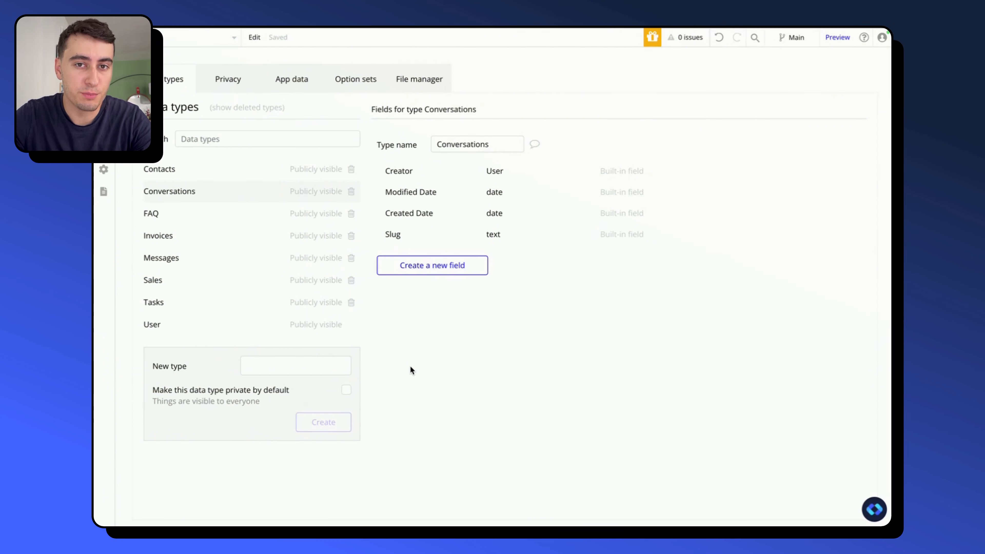
- Add a list field named Participants of type User to the Conversations data type
click(433, 268)
click(488, 124)
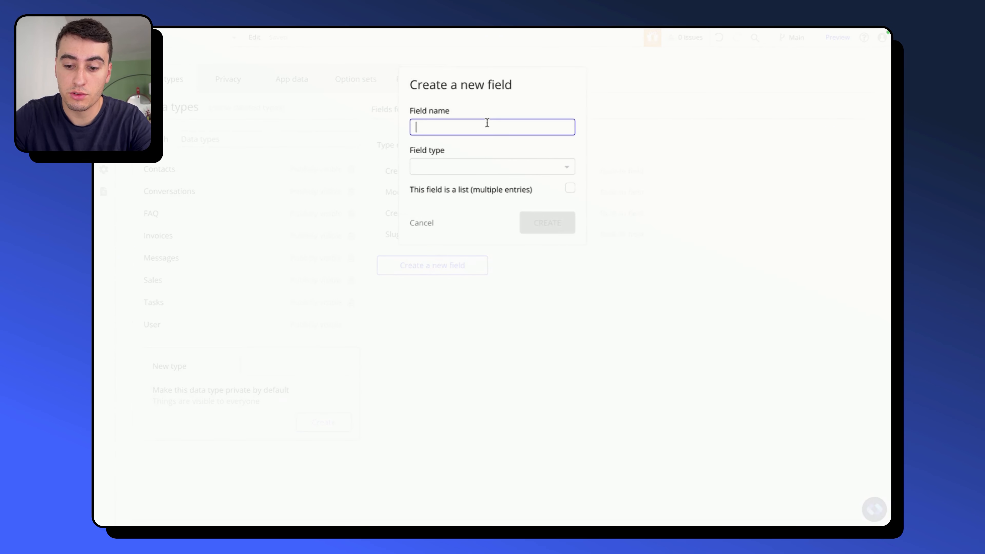
text(Particip)
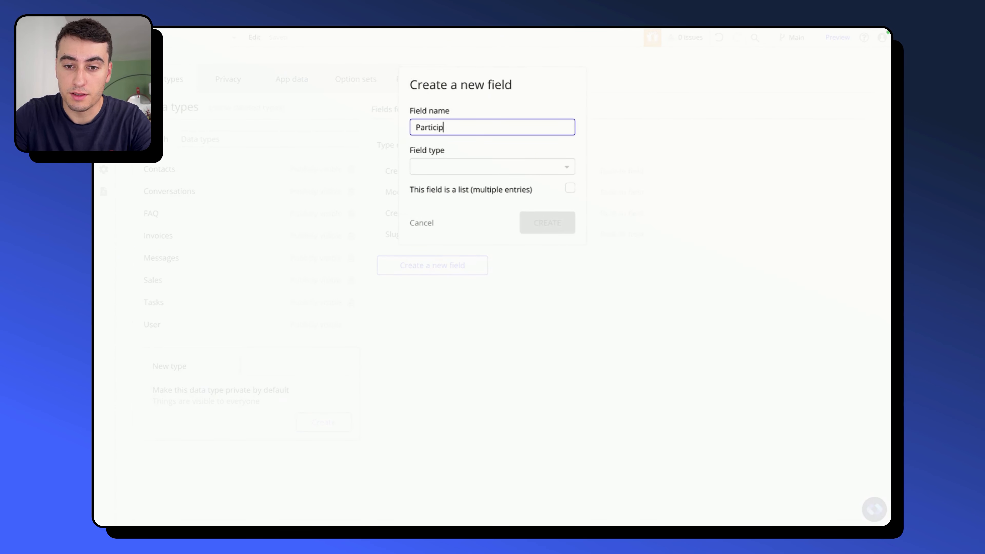
text(ants)
click(504, 166)
text(use)
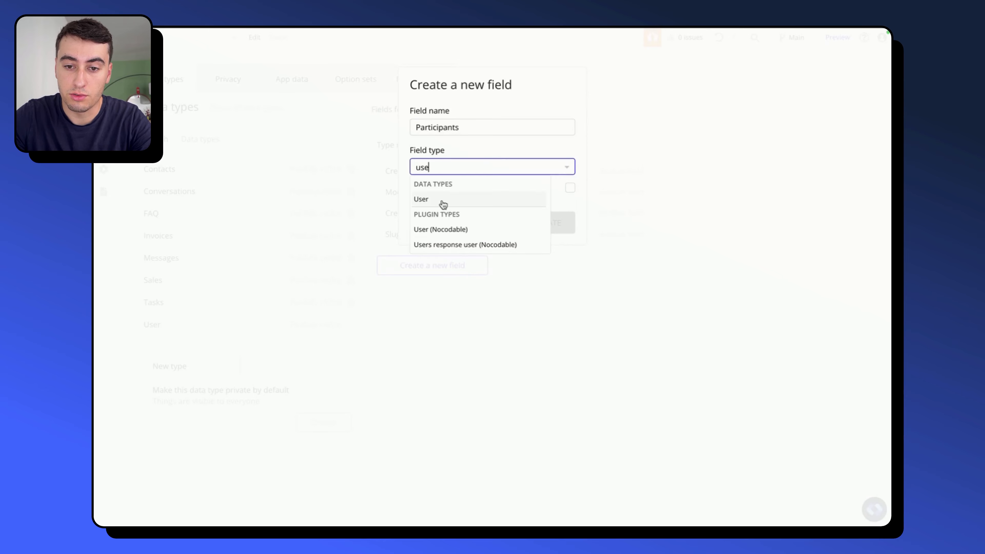
click(444, 200)
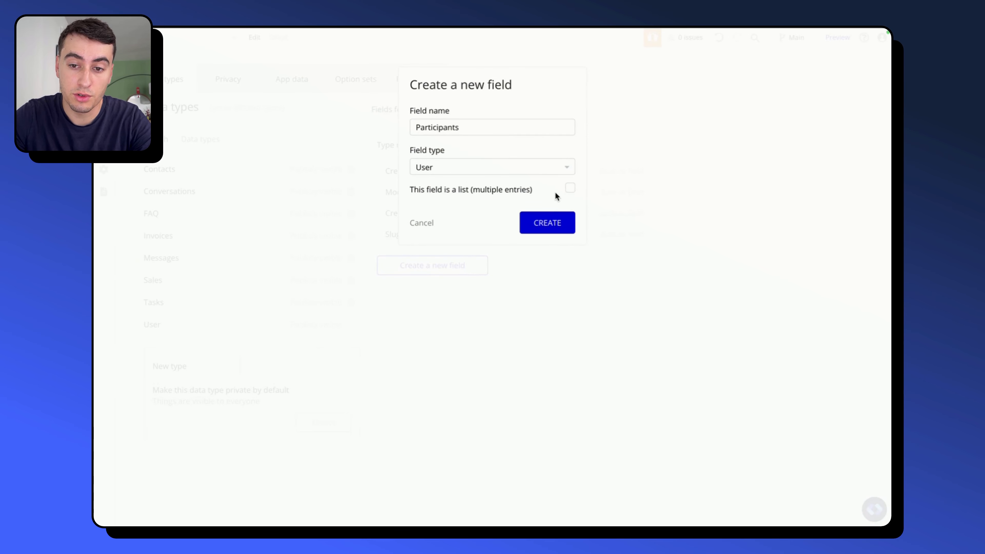
click(570, 188)
click(565, 224)
- Add a list field named Messages of type Messages to the Conversations data type
click(433, 288)
click(495, 123)
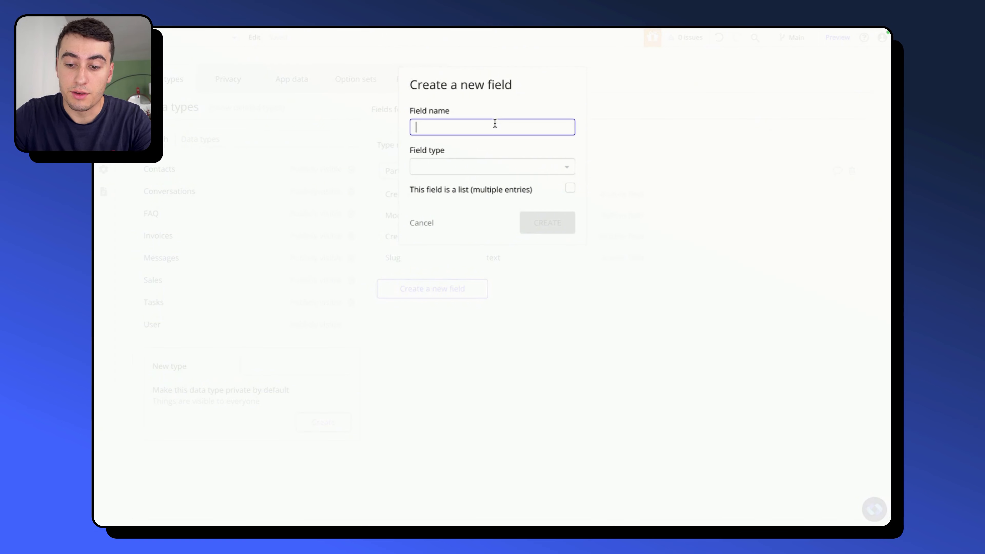
text(Messages)
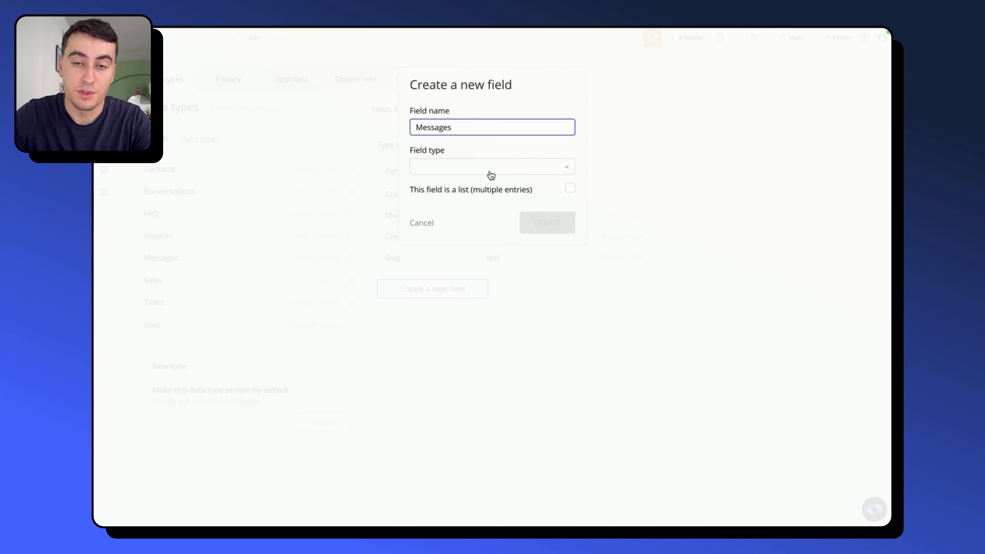
click(489, 170)
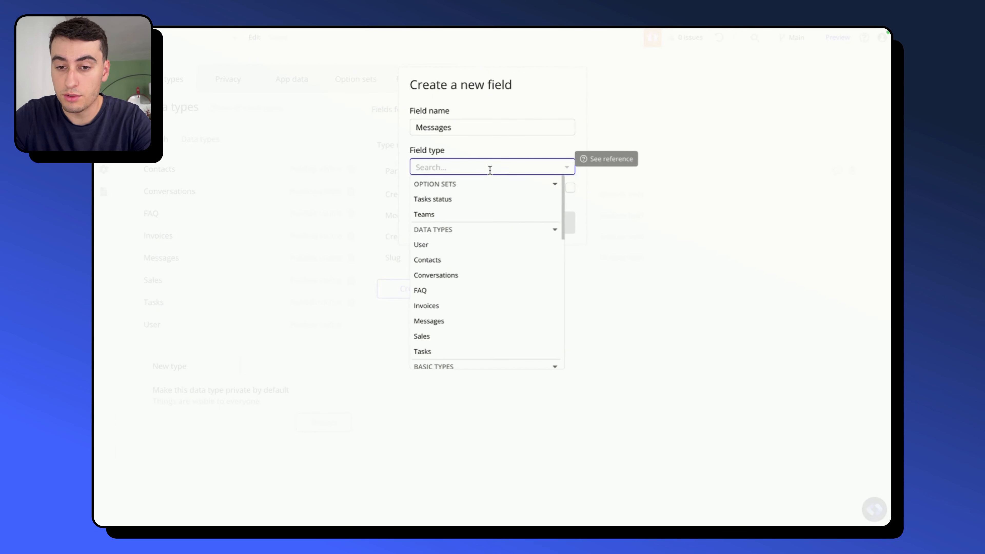
text(mes)
click(446, 199)
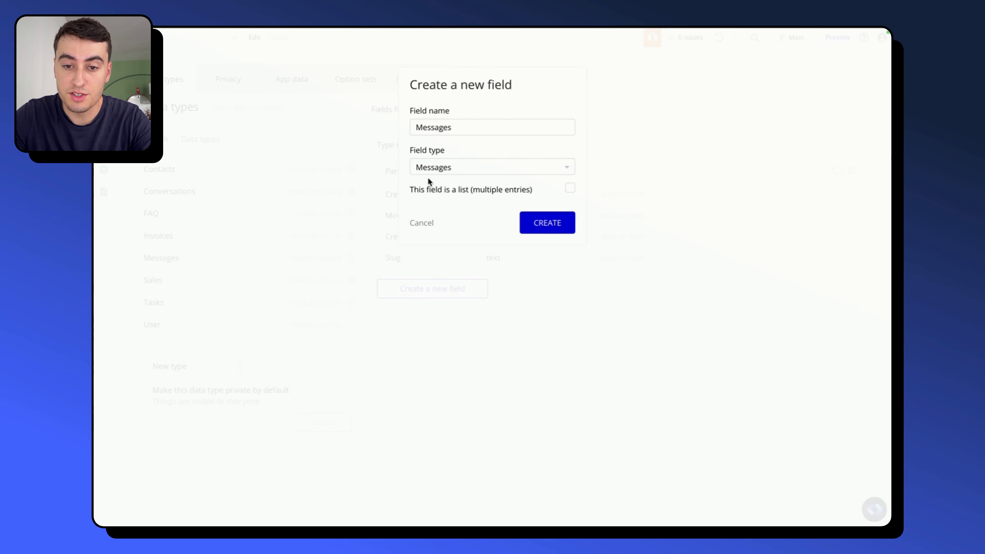
mouse_move(439, 174)
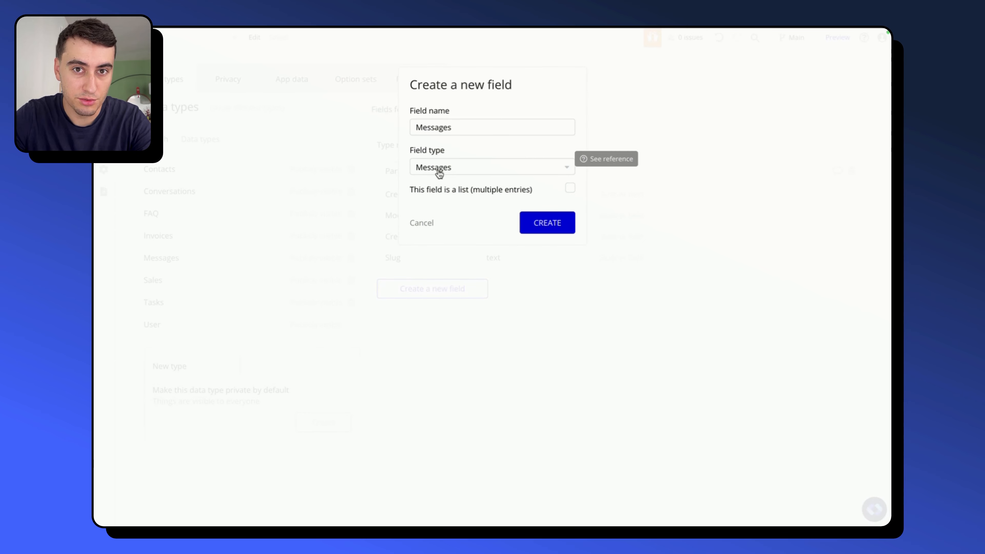
click(569, 190)
click(553, 226)
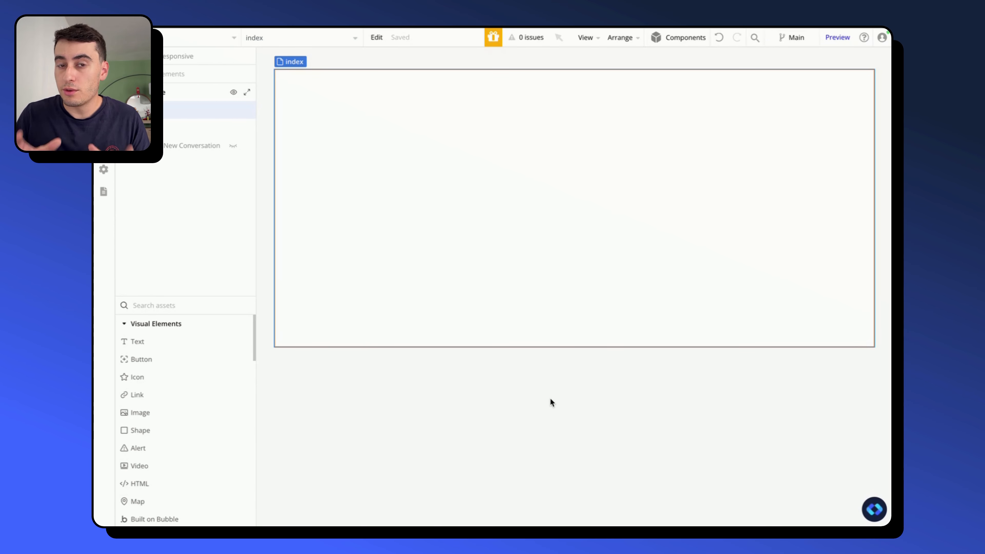
- Copy the Chat 1 component from the Nocodable library and paste it with workflows onto the index page
click(874, 509)
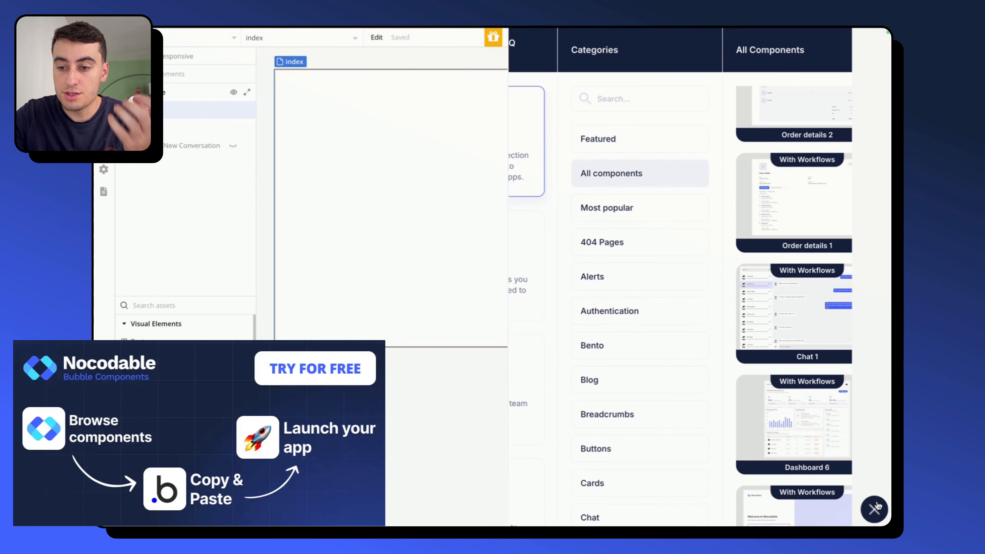
mouse_move(816, 306)
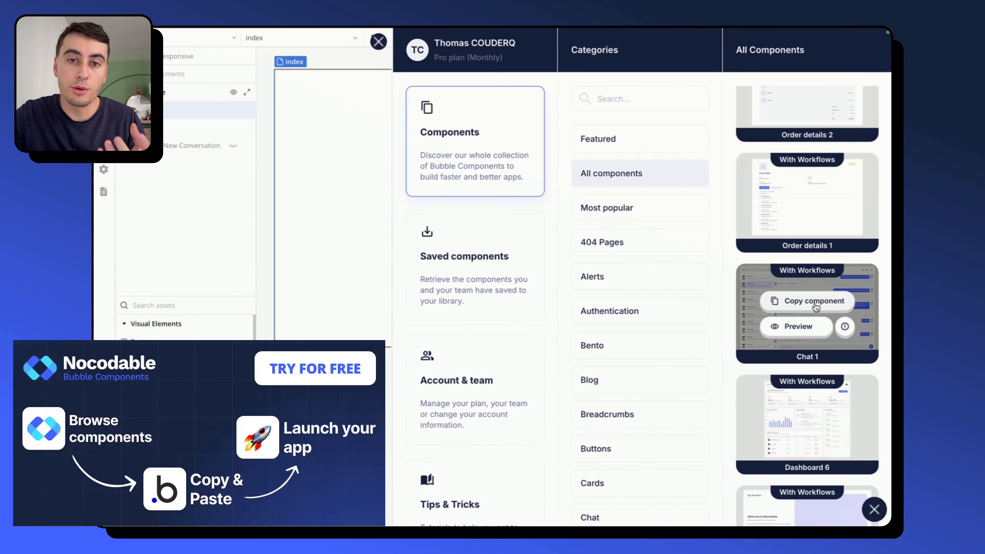
click(816, 301)
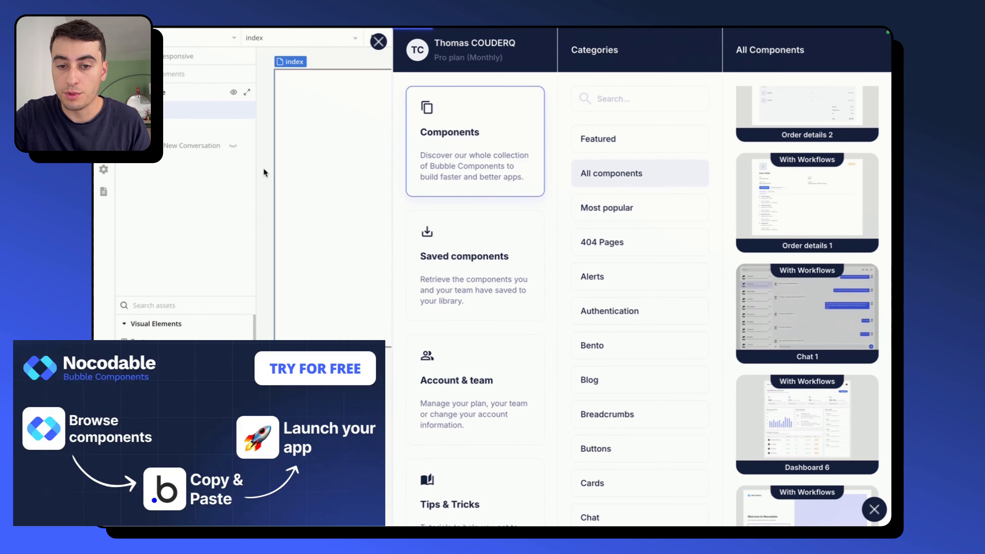
right_click(359, 148)
mouse_move(439, 238)
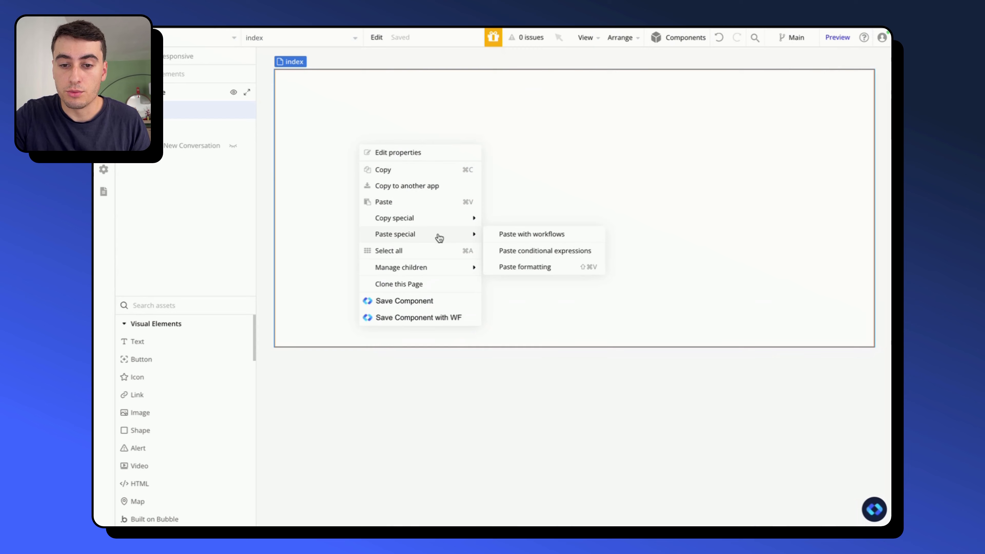
click(511, 234)
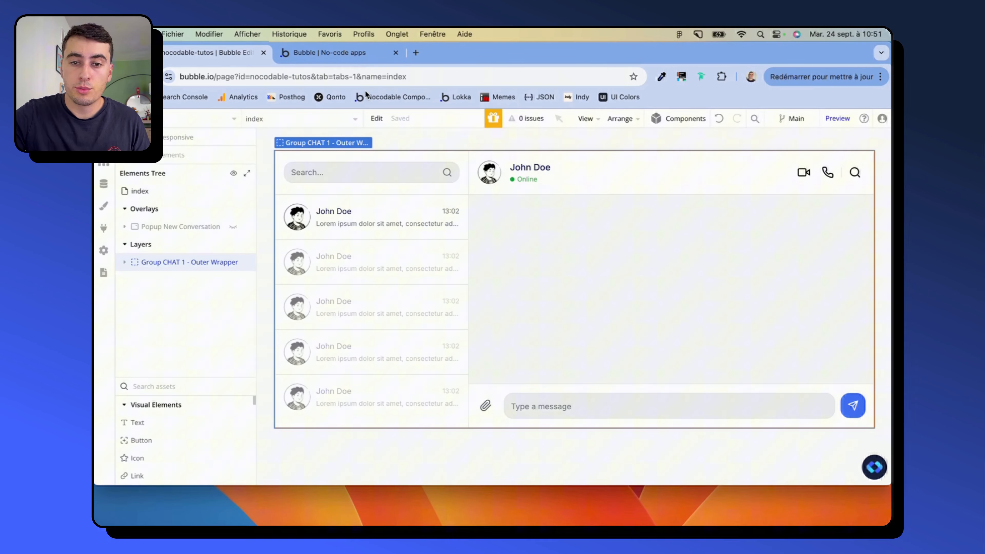
- Examine the chat preview at narrow window width, switching between the open conversation and the conversation list, and restore the window size
click(353, 53)
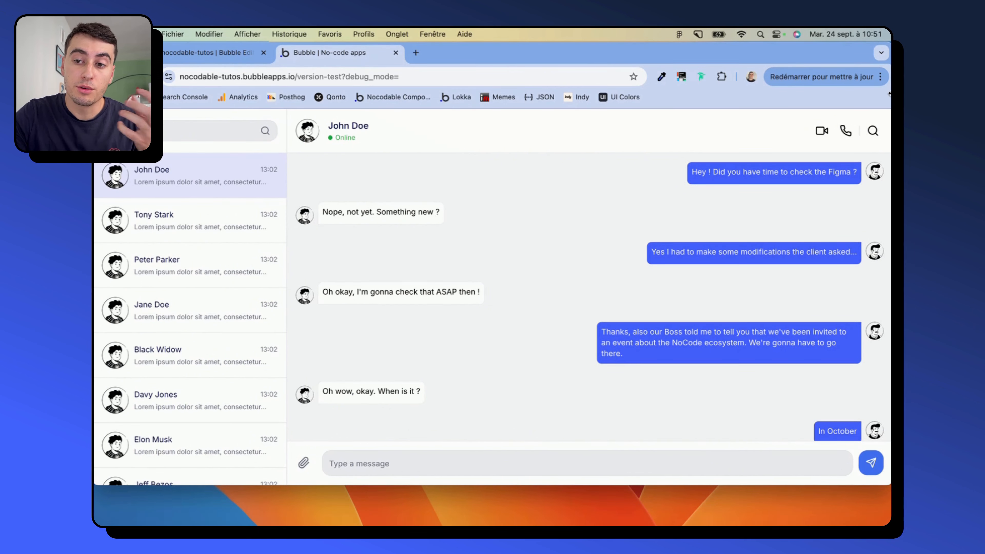
drag(889, 93, 414, 93)
click(324, 167)
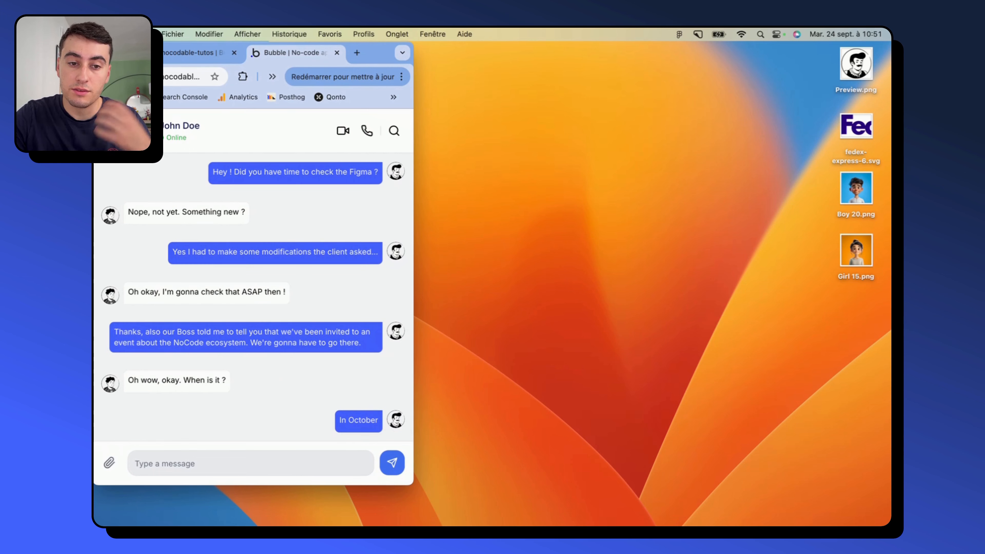
click(109, 131)
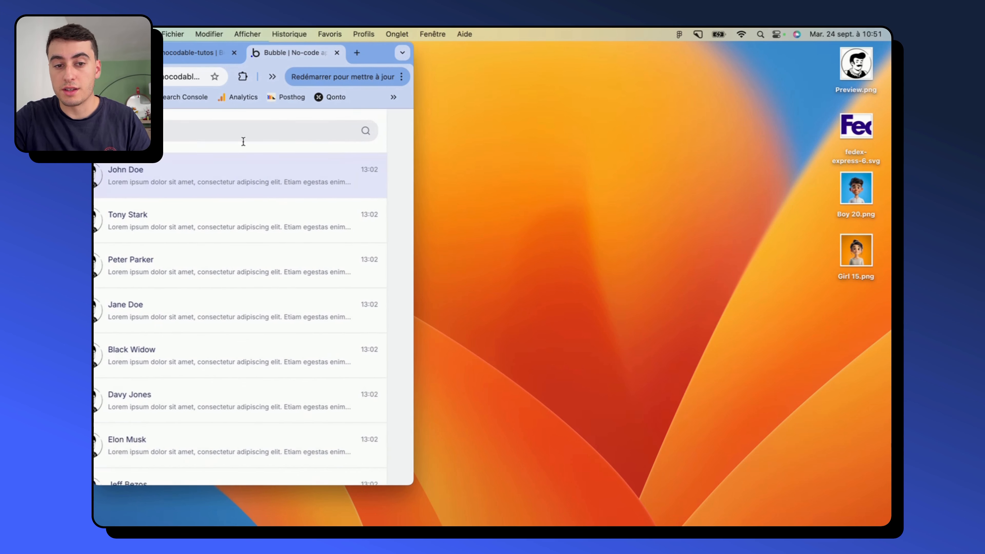
double_click(414, 101)
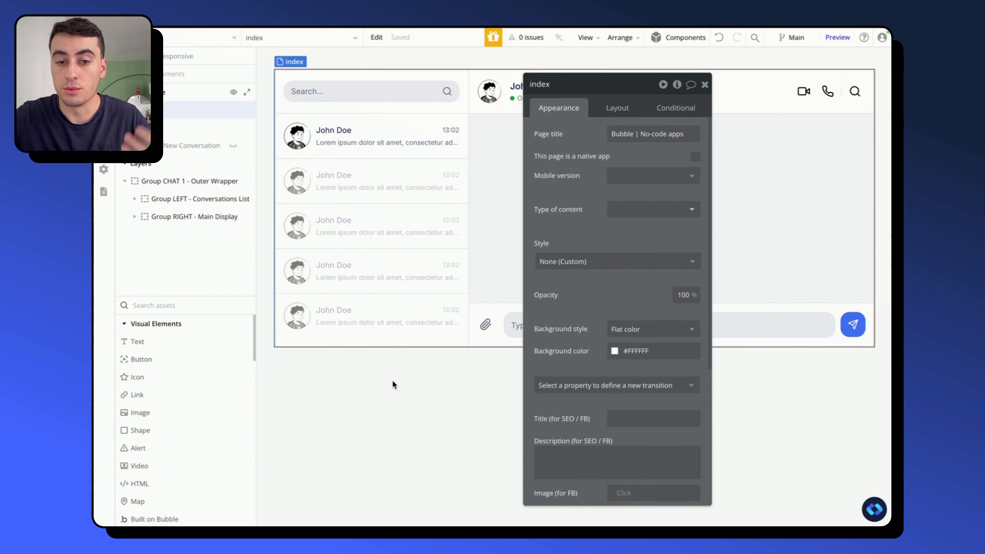
- Examine the conversation list's repeating group and its nested tile, profile picture, name, time and message preview elements
click(394, 276)
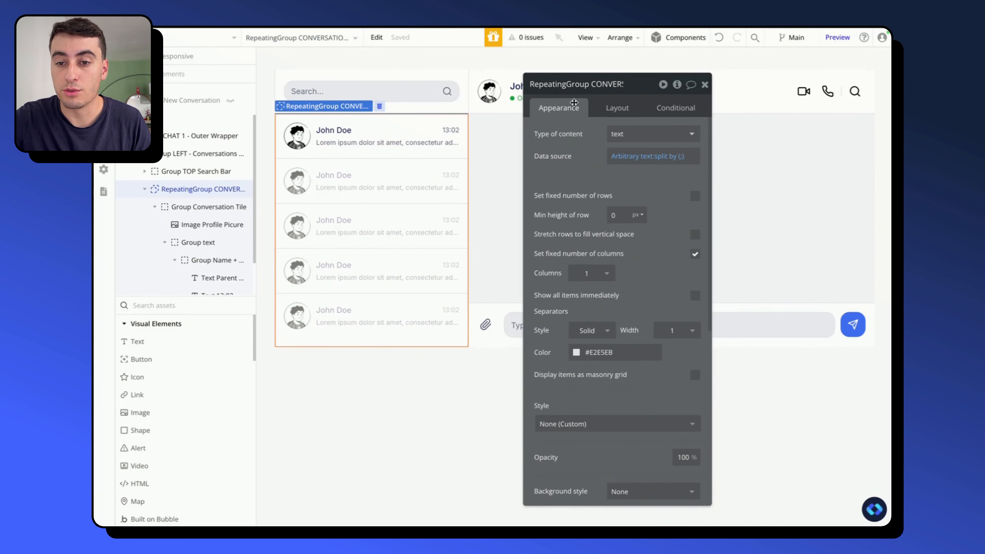
click(595, 90)
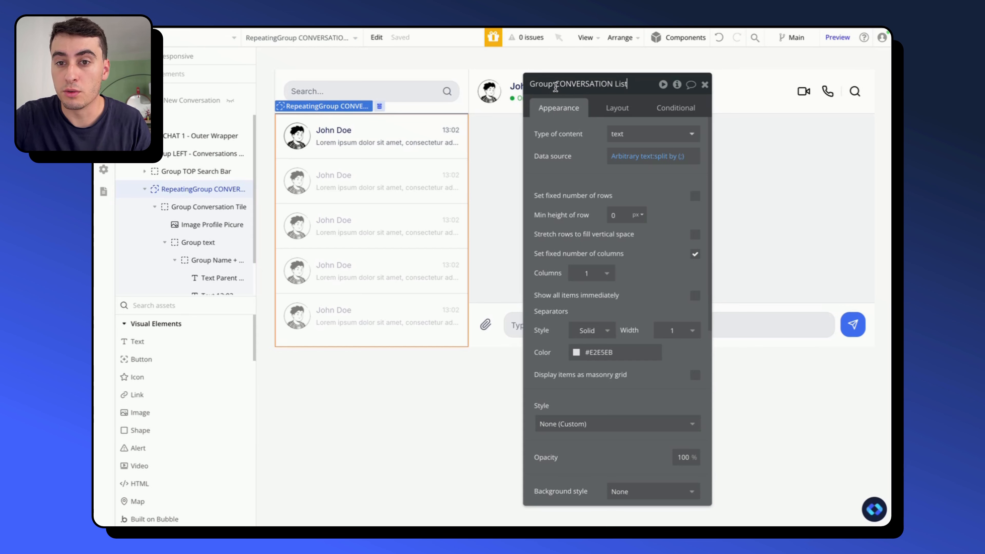
click(195, 206)
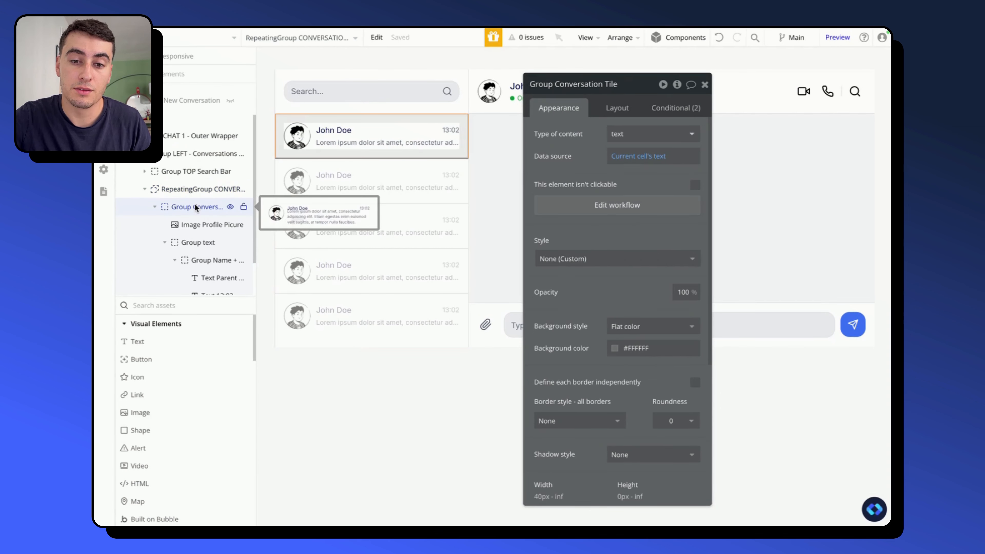
scroll(195, 203, down, 1)
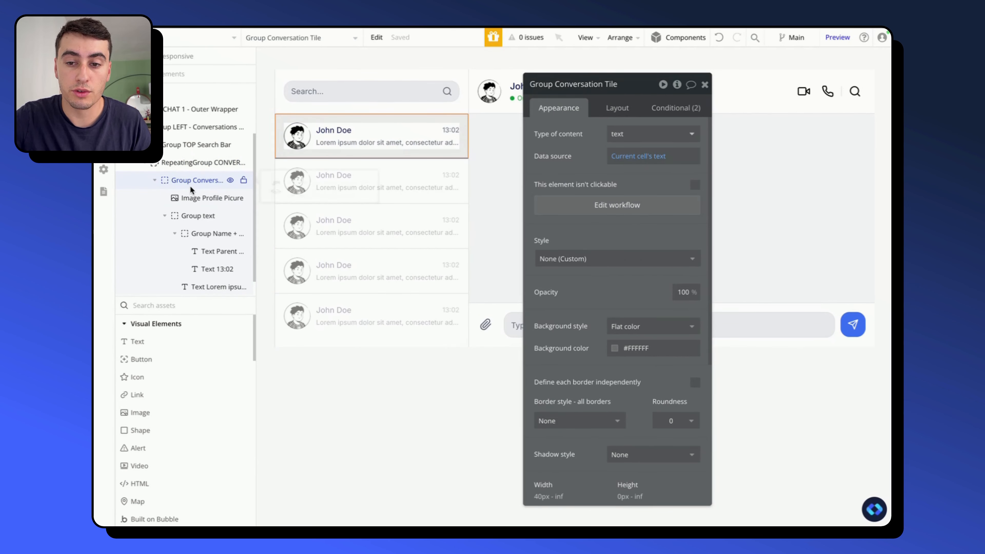
click(617, 108)
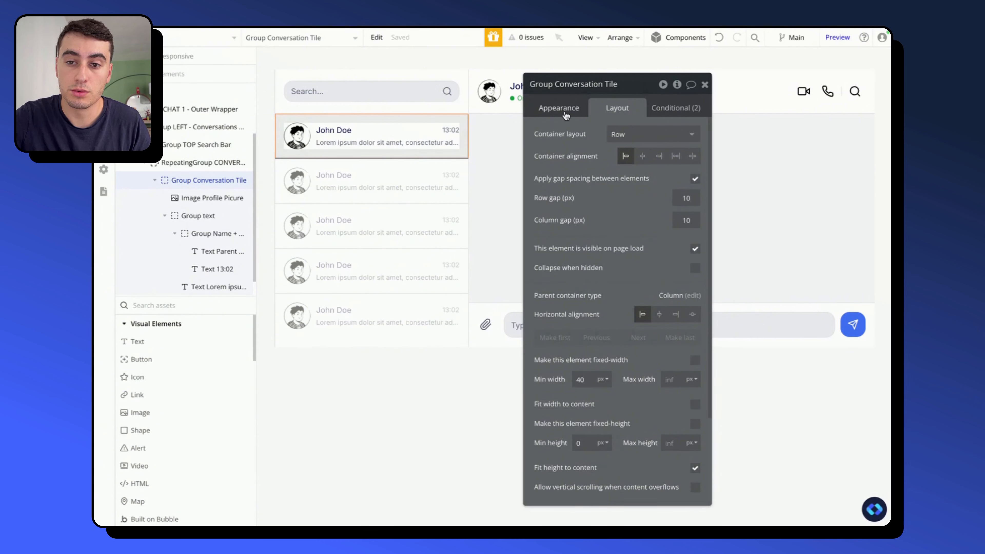
click(559, 108)
scroll(190, 181, down, 1)
click(191, 181)
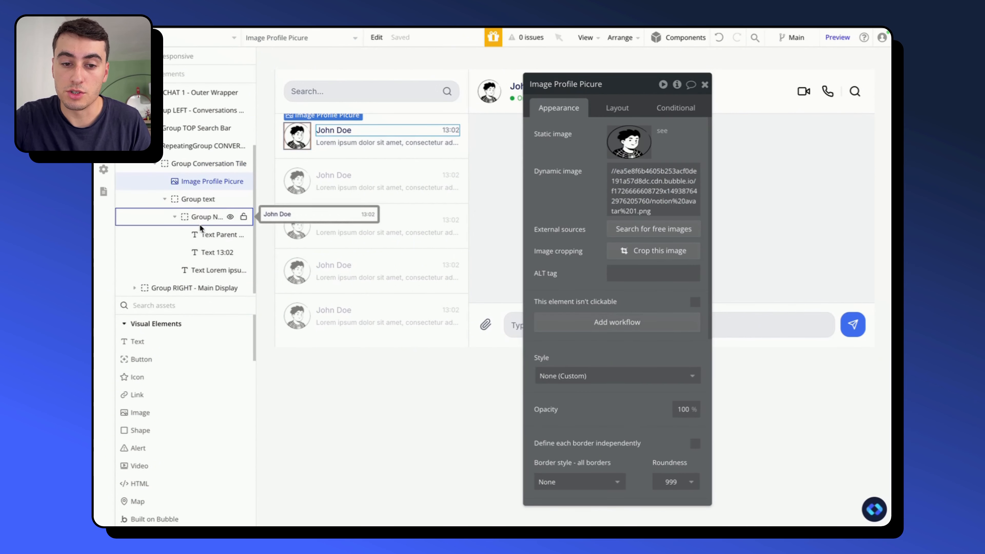
click(202, 234)
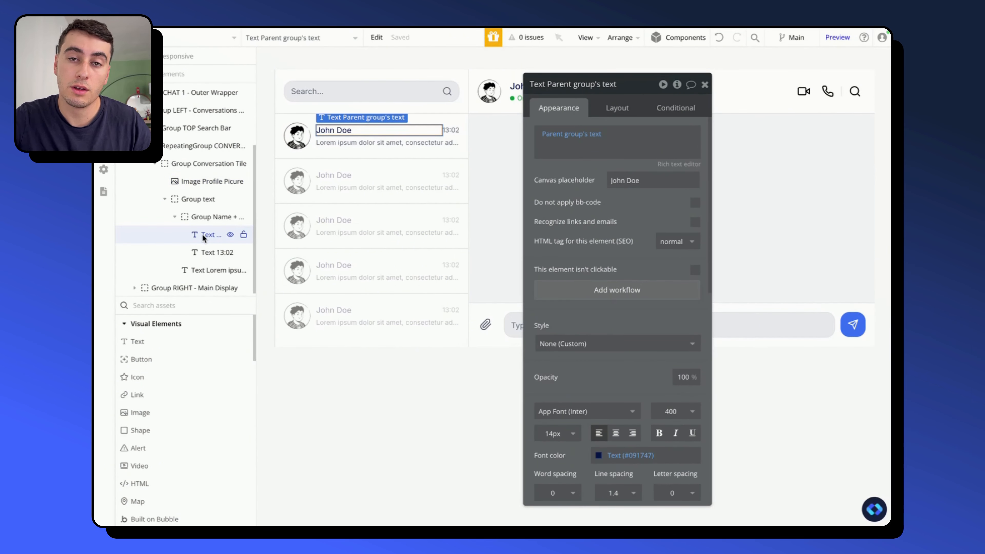
click(202, 248)
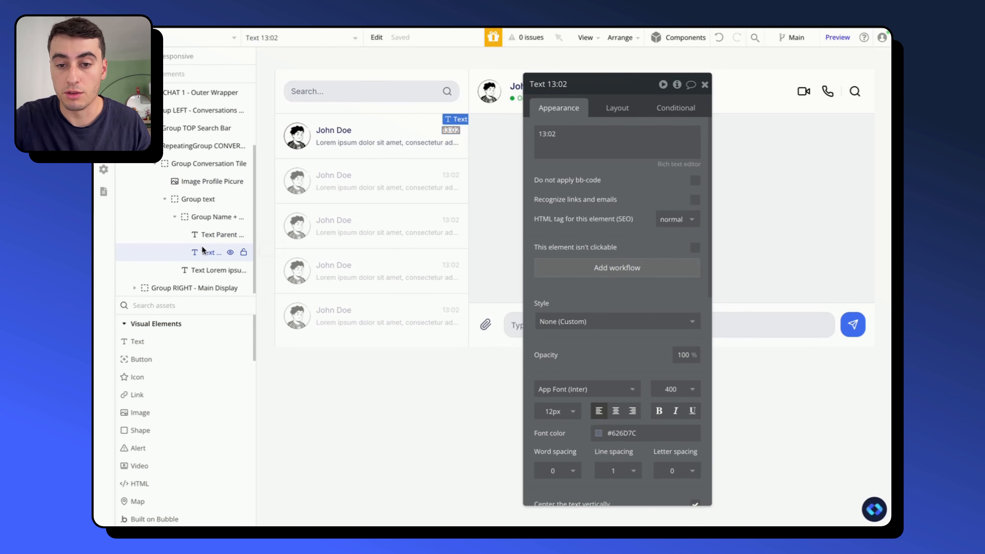
click(202, 269)
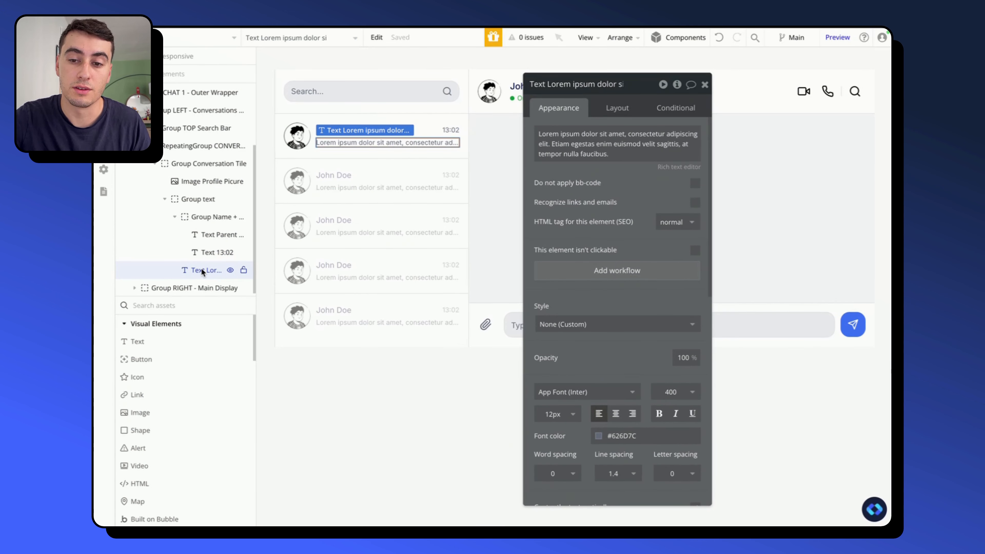
click(202, 252)
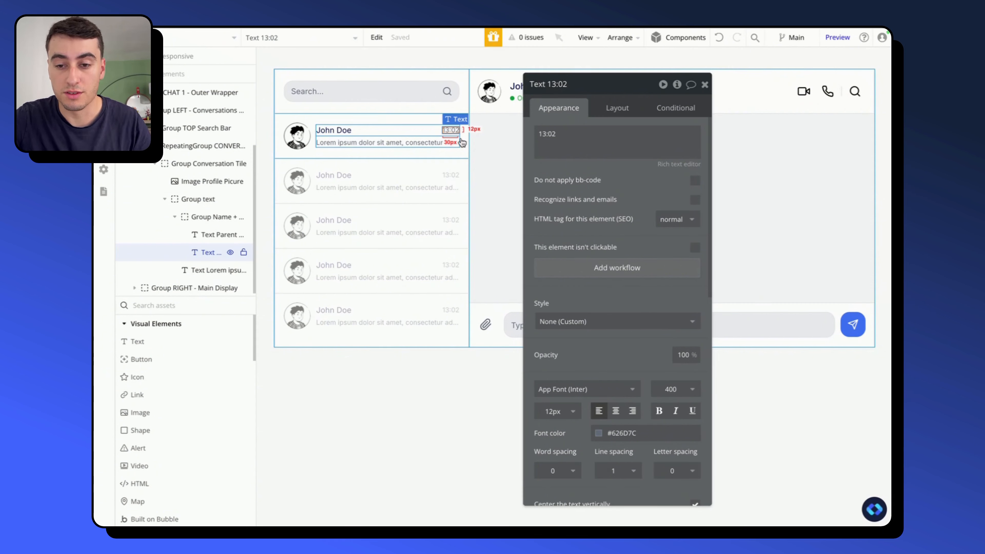
drag(582, 202, 714, 202)
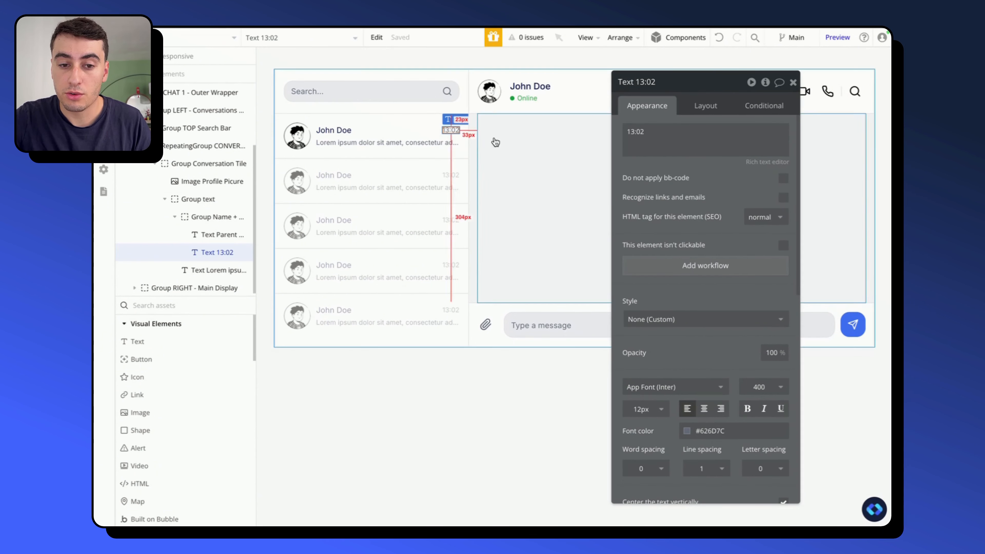
- Set the conversation list repeating group's type of content to Conversations
click(204, 145)
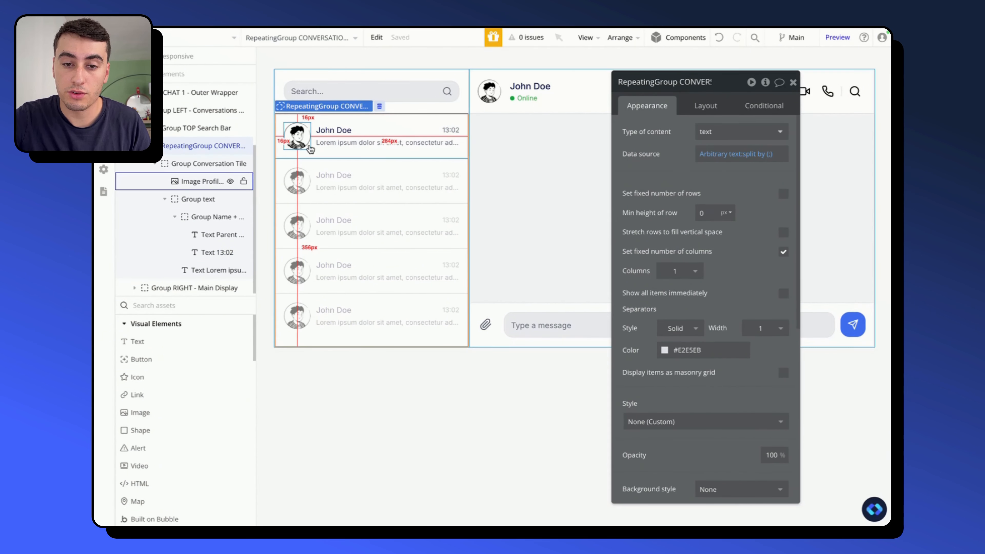
mouse_move(233, 152)
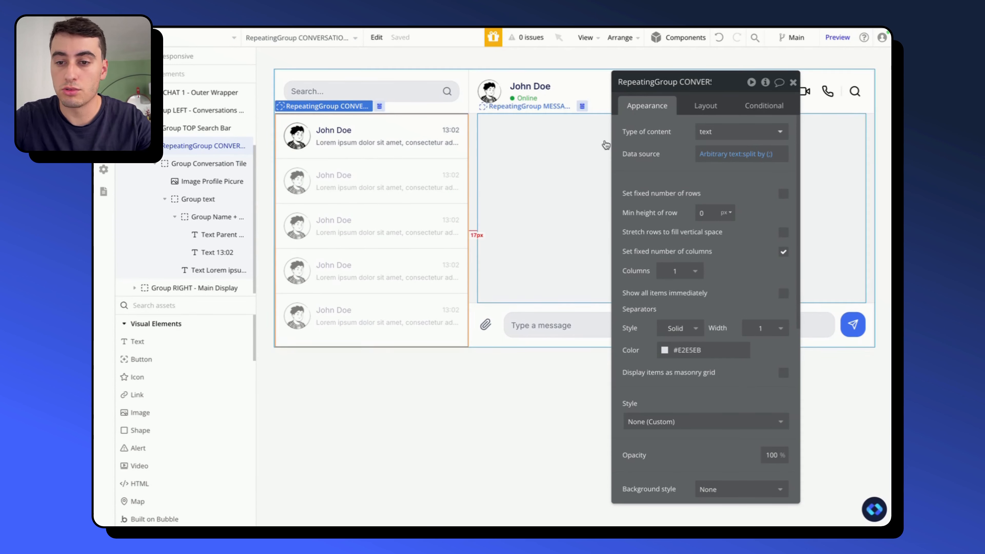
click(722, 139)
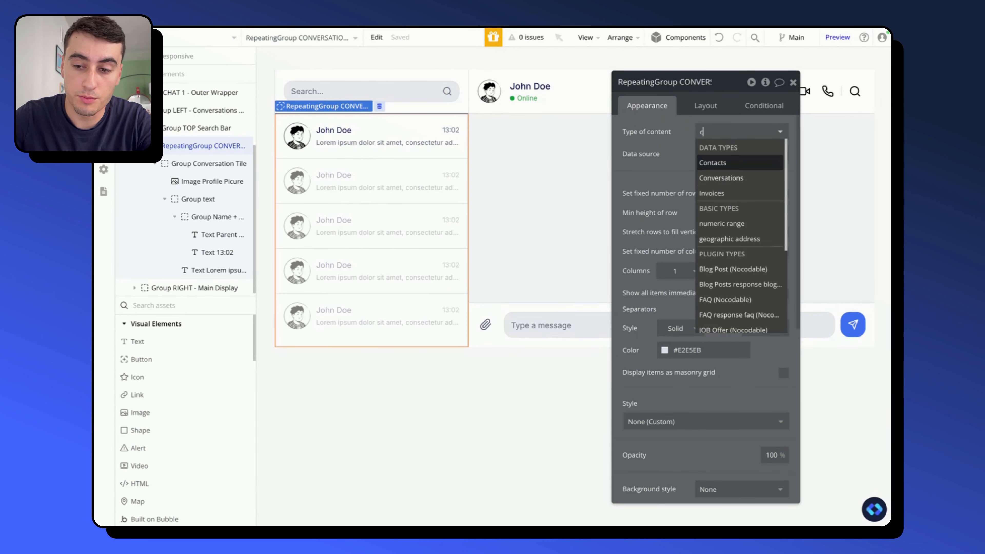
text(conv)
click(725, 169)
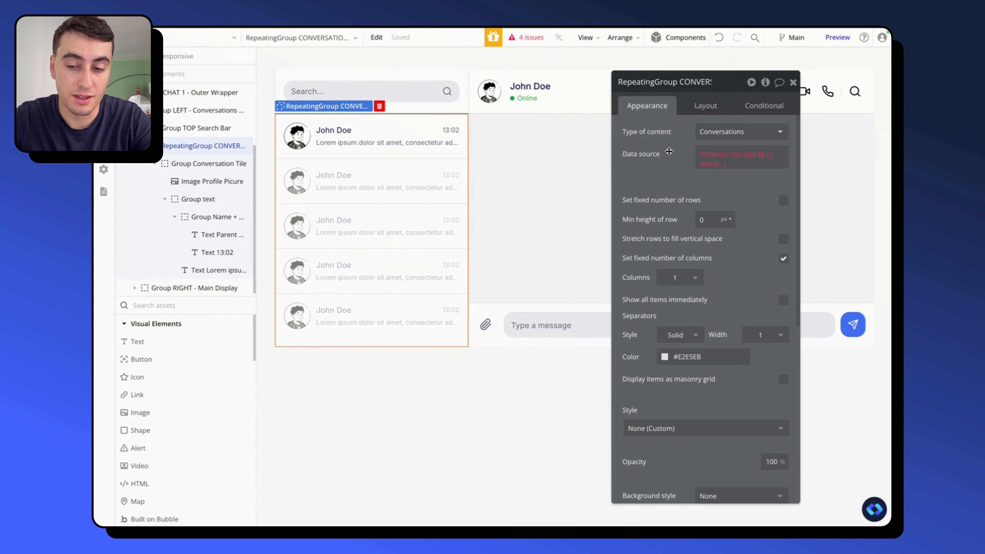
- Replace the conversation list's arbitrary text data source with a search for Conversations
click(728, 156)
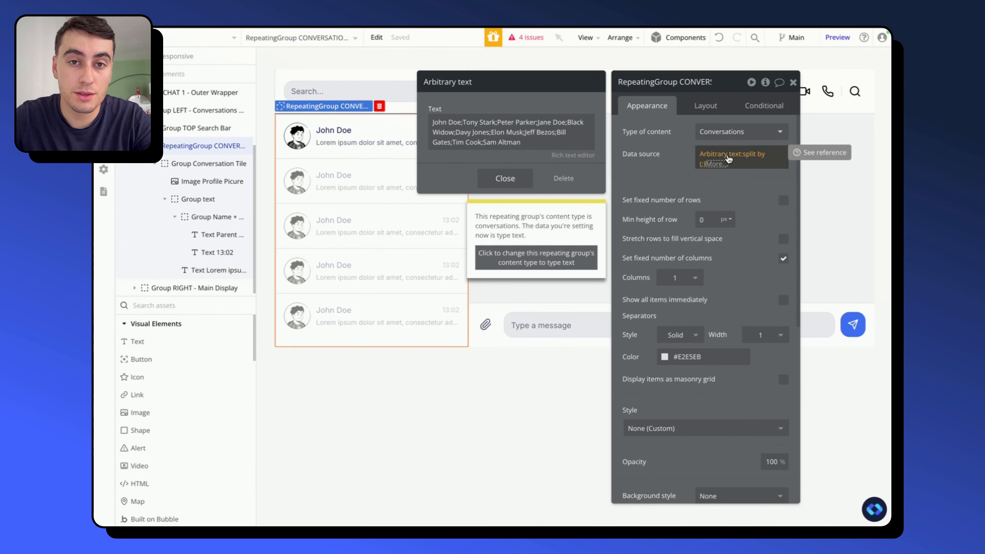
click(728, 159)
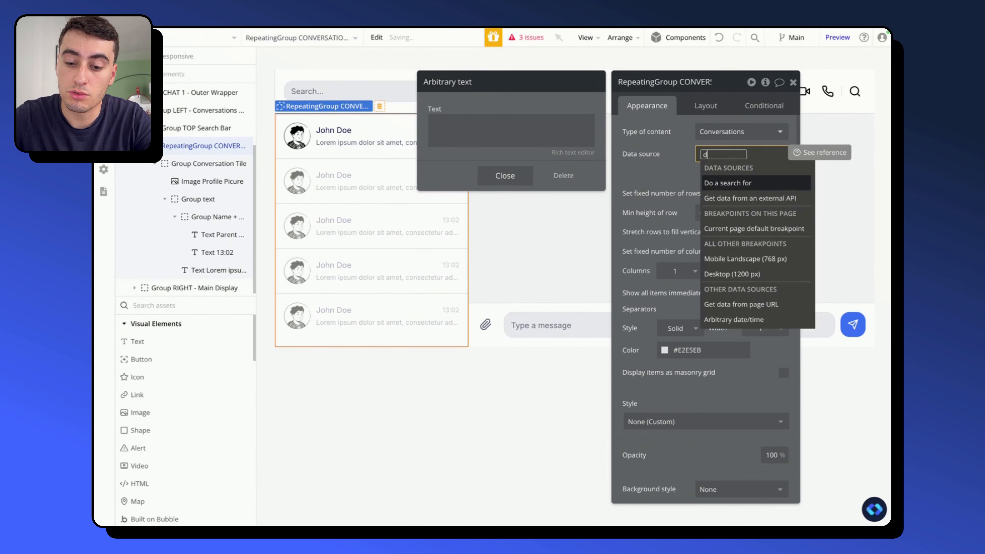
text(do)
click(743, 184)
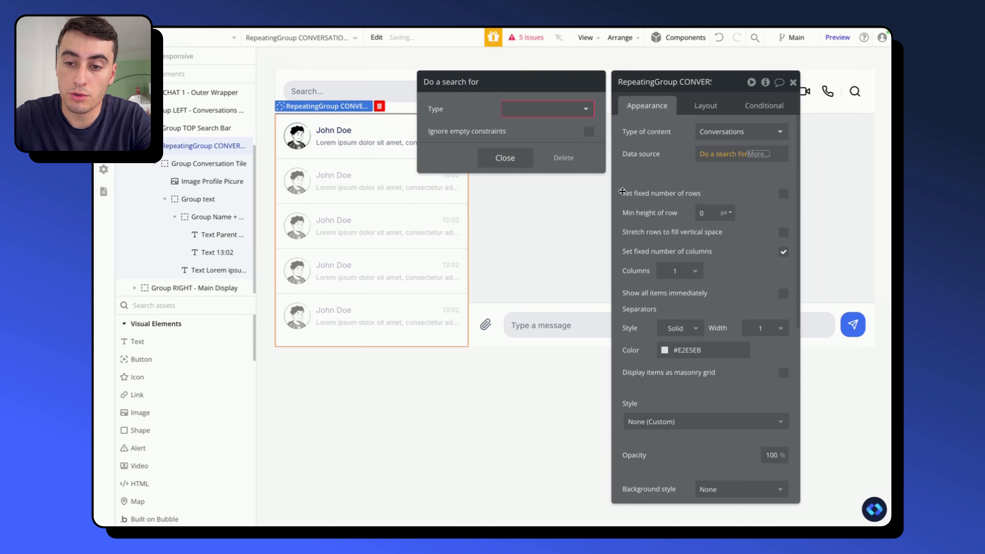
click(537, 109)
text(conv)
click(531, 140)
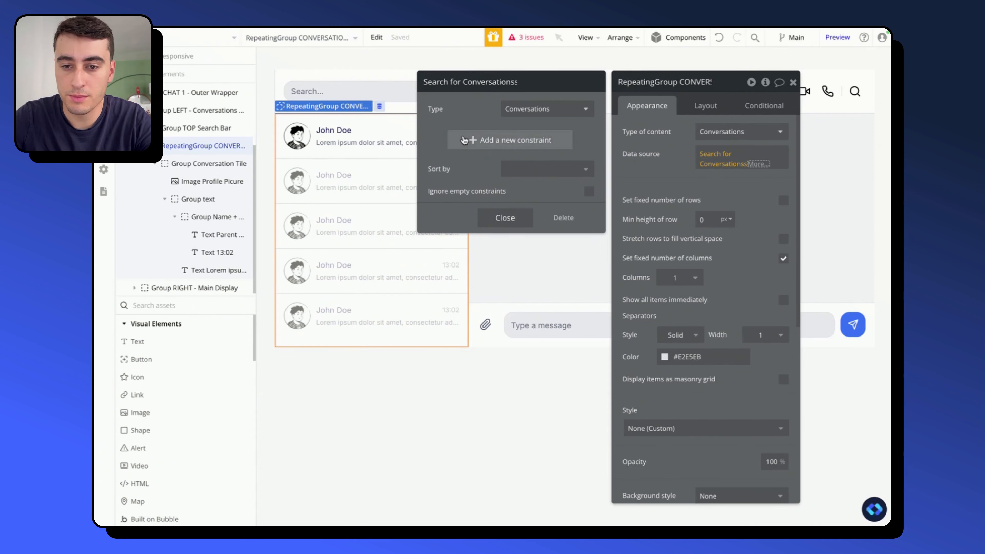
- Add a search constraint so that the conversations' Participants contains Current User
click(451, 138)
text(us)
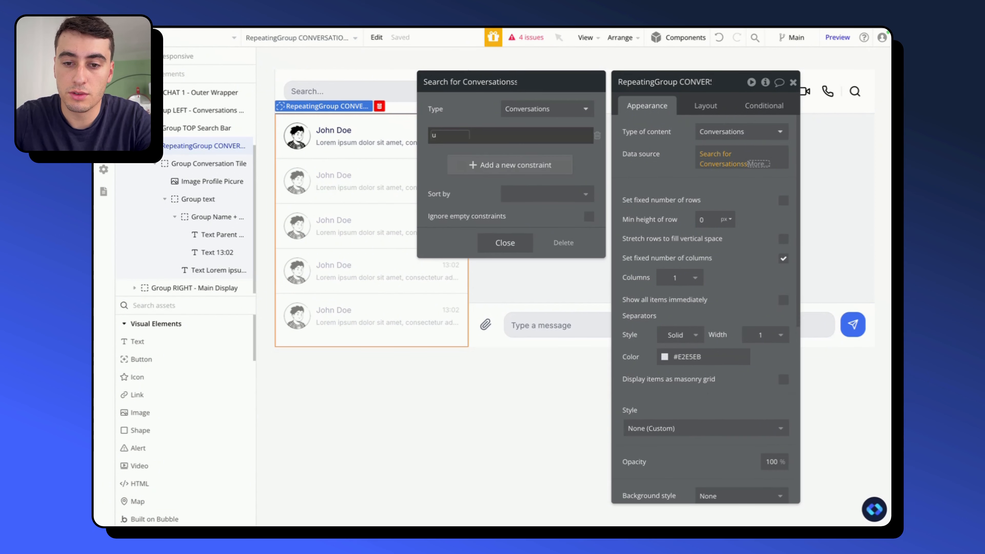
key(BackSpace)
text(a)
click(455, 169)
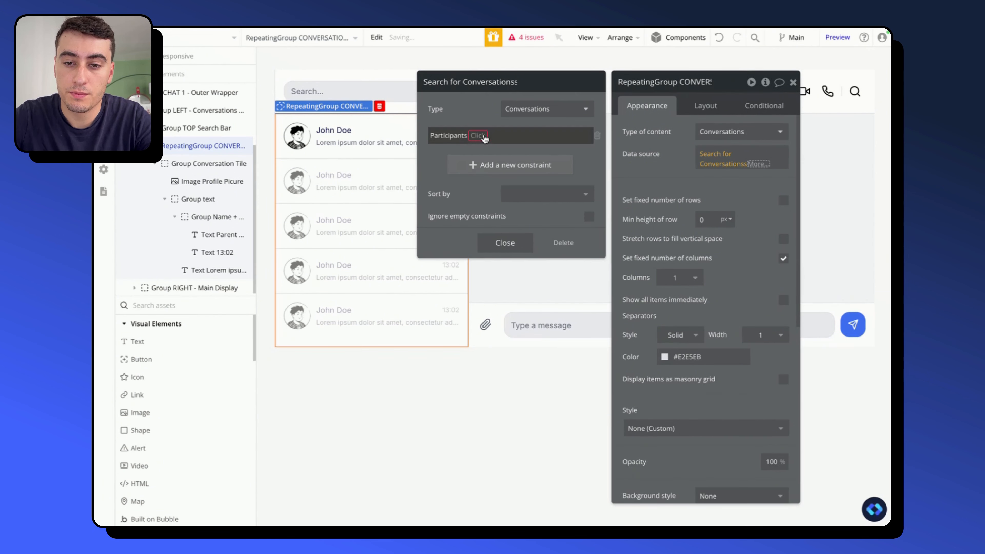
click(485, 139)
click(497, 165)
click(495, 136)
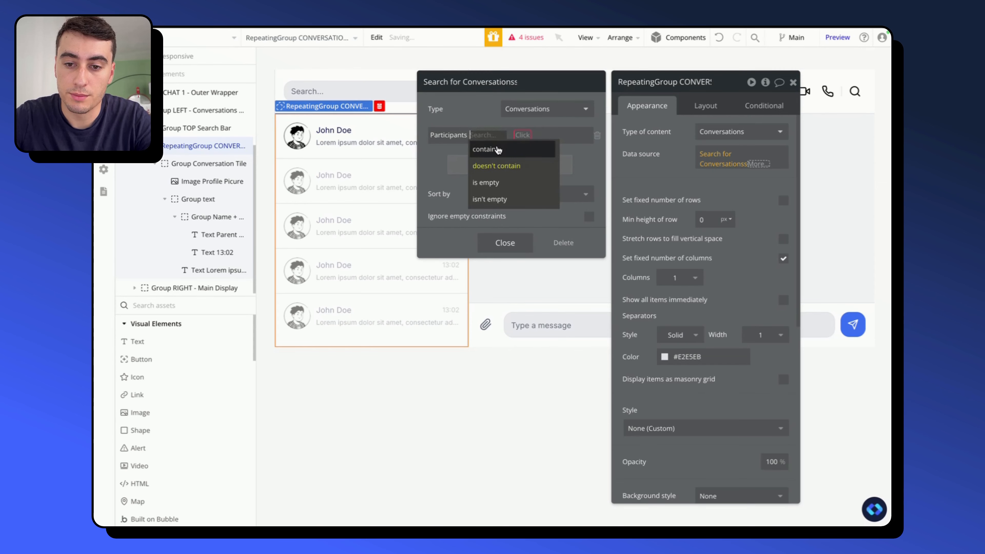
click(484, 149)
click(513, 135)
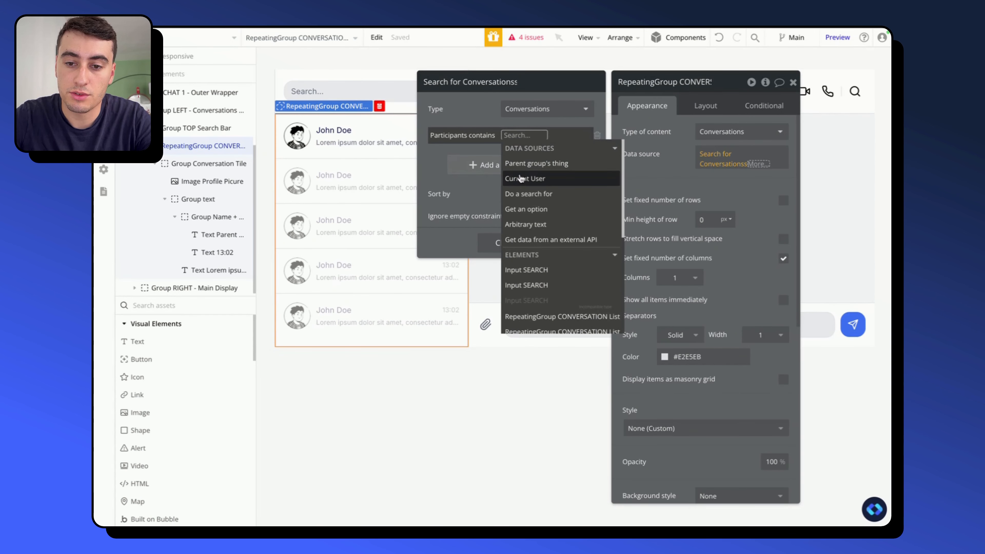
click(520, 179)
click(478, 117)
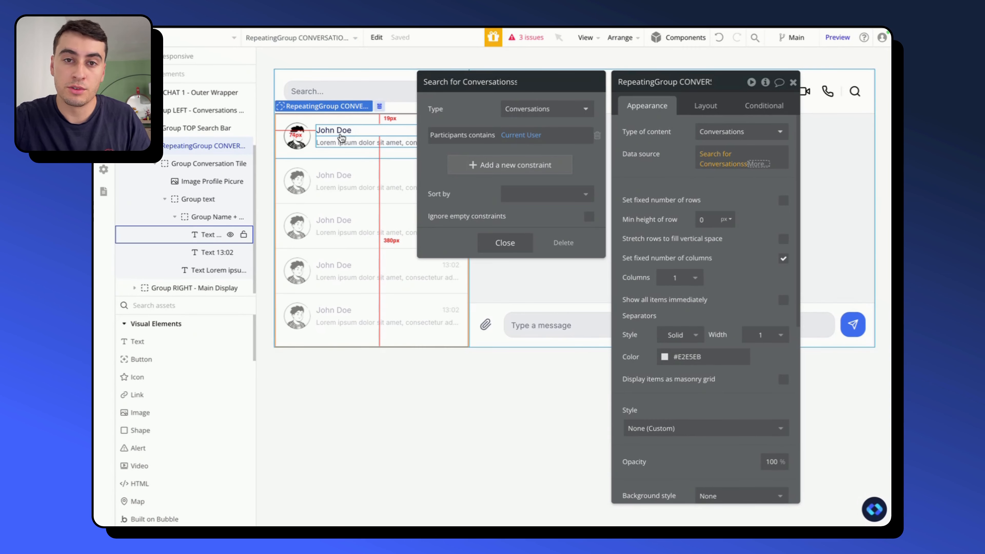
- Set the type of content of Group Conversation Tile to Conversations
click(219, 163)
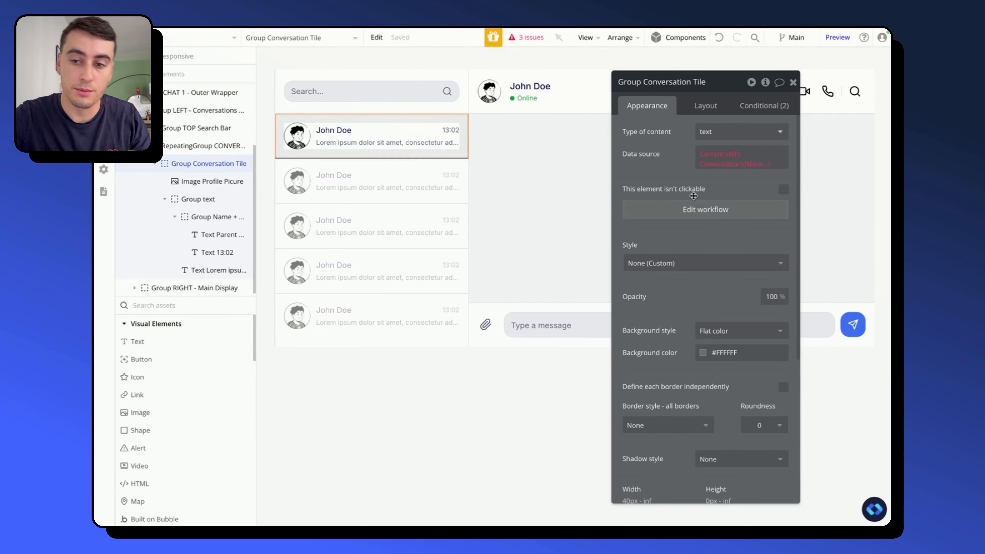
click(734, 139)
text(conv)
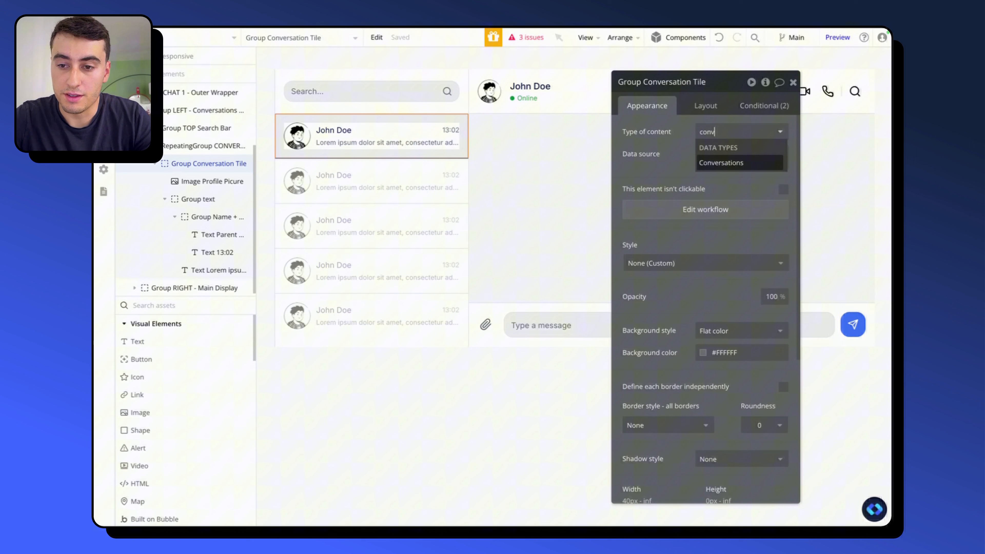
click(732, 162)
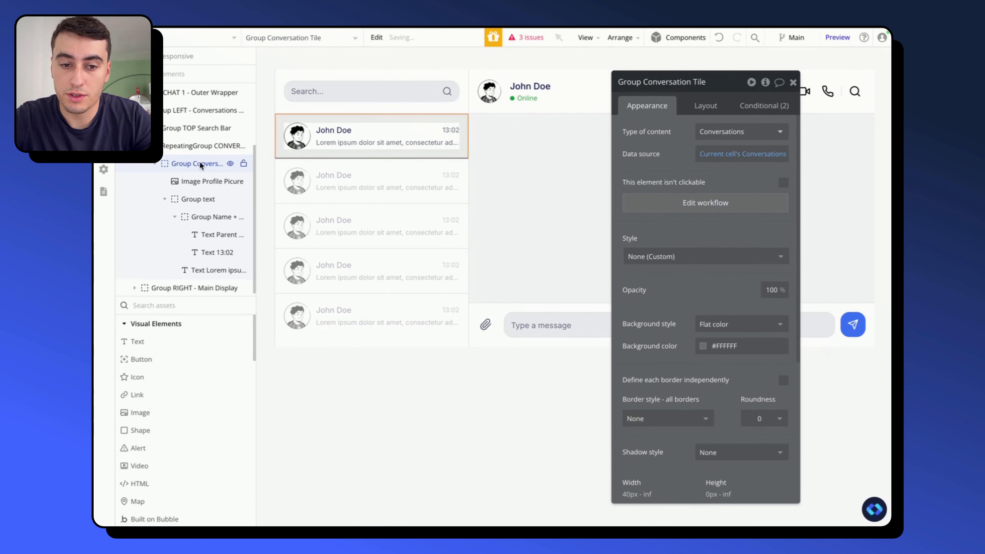
- Set the type of content of Group text inside the conversation tile to Conversations
click(200, 181)
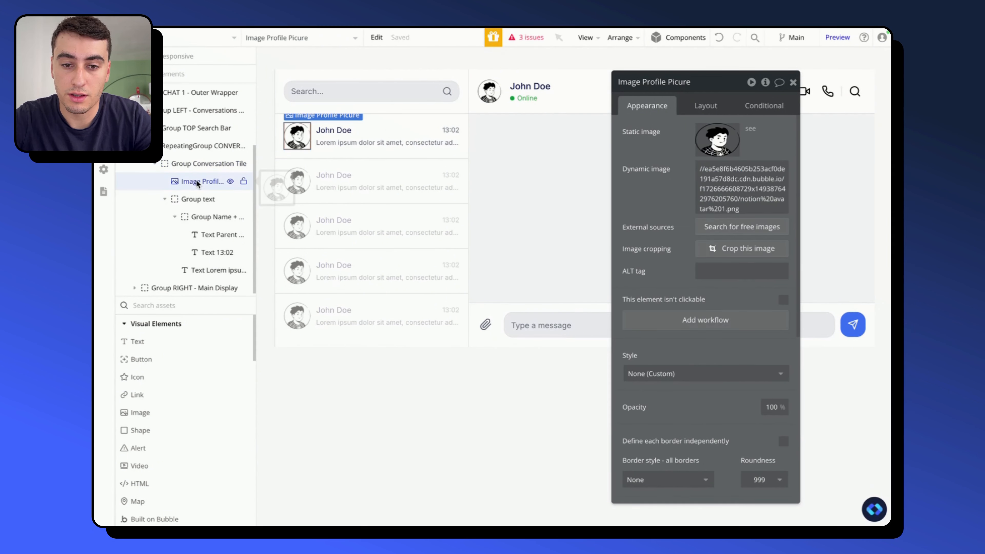
click(199, 202)
click(737, 131)
text(conv)
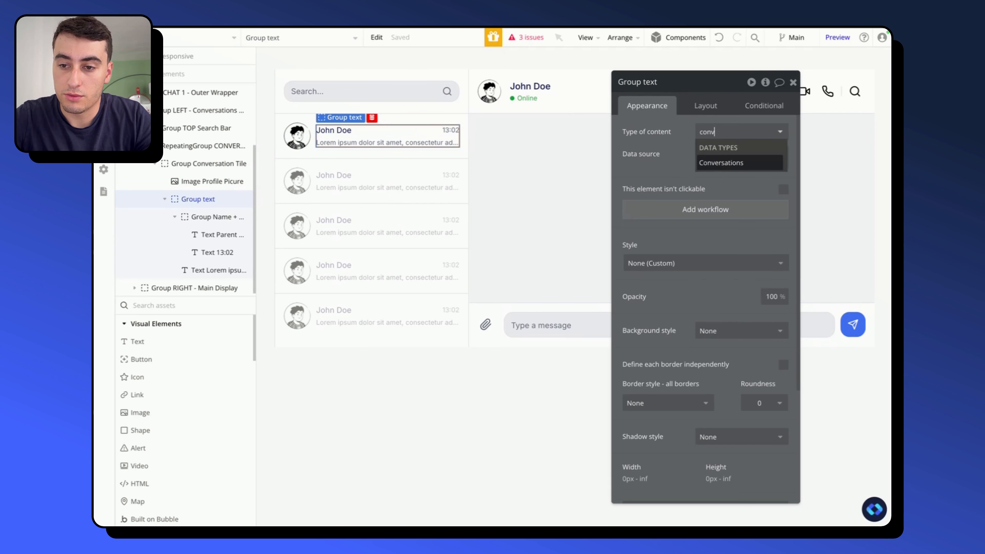
click(719, 165)
- Set the type of content of Group Name + Date to Conversations
click(211, 217)
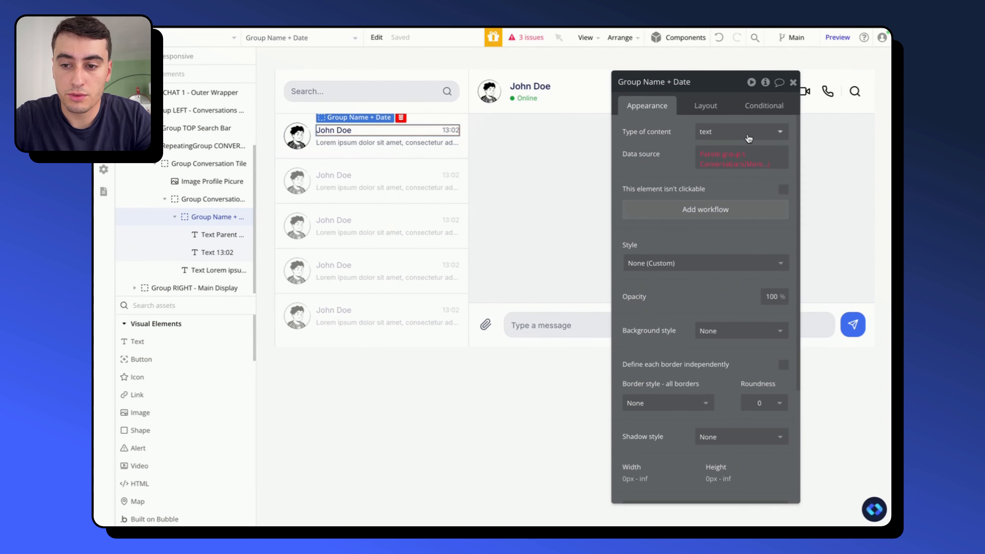
click(736, 131)
text(conv)
click(734, 162)
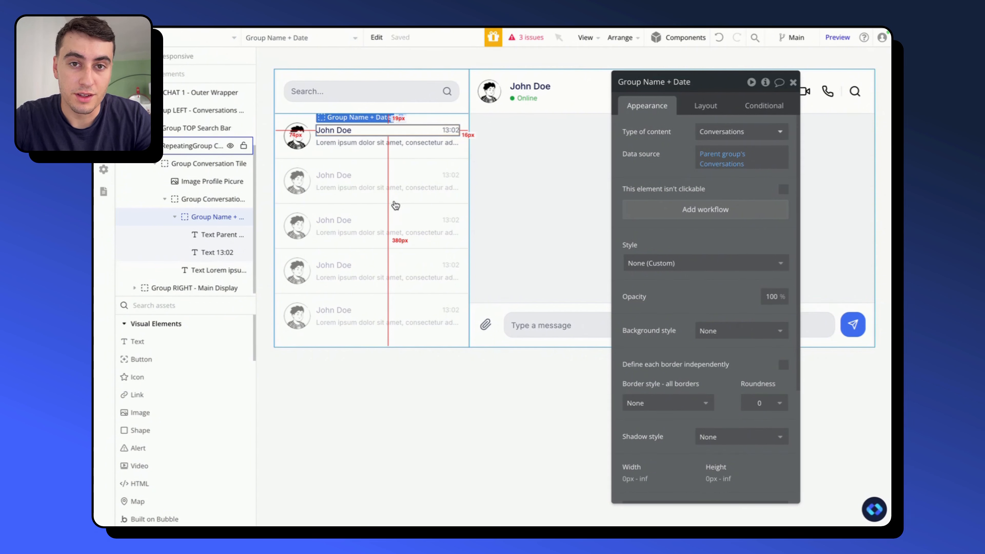
- Set the name text in the conversation tile to Parent group's Conversations's Participants:each item's First name
click(213, 235)
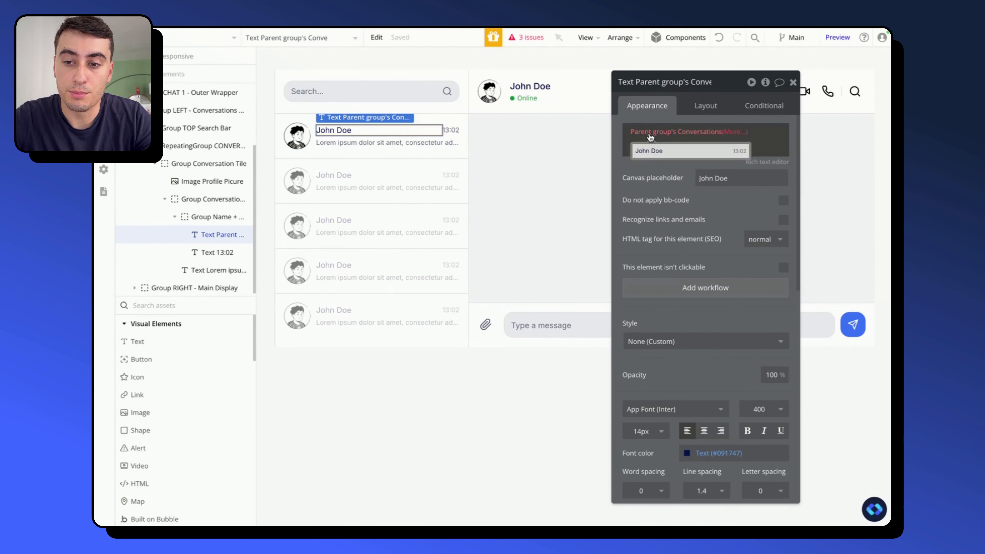
click(731, 132)
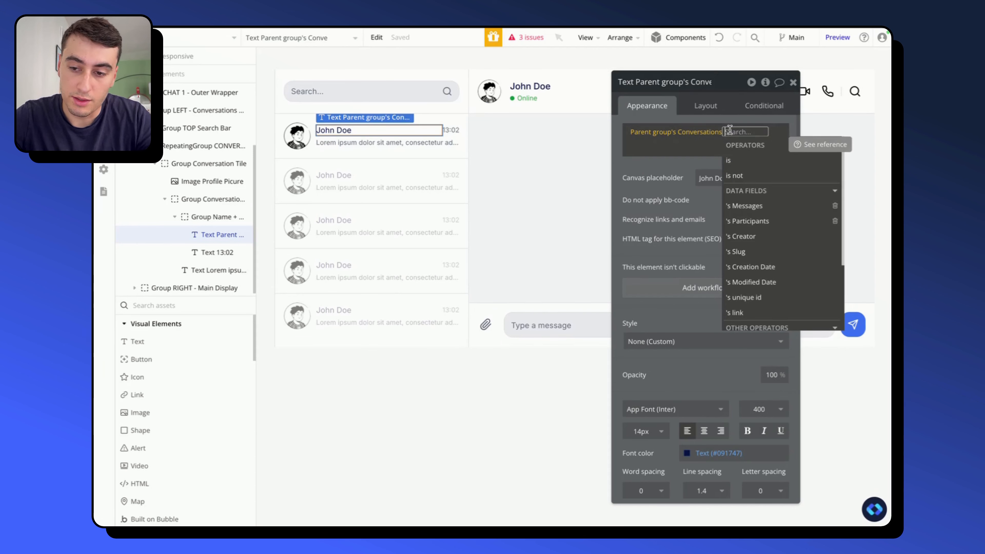
click(749, 221)
text(ea)
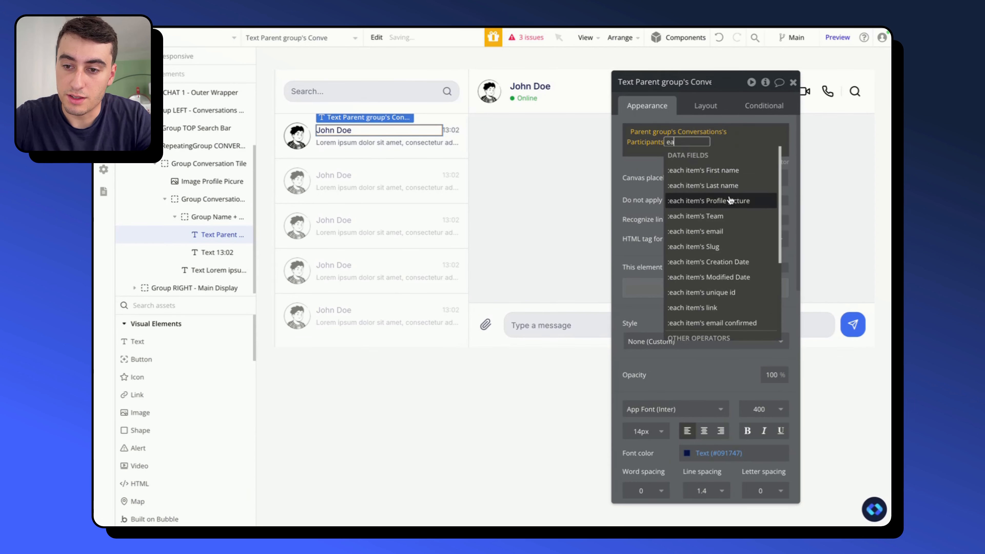
click(725, 174)
click(644, 189)
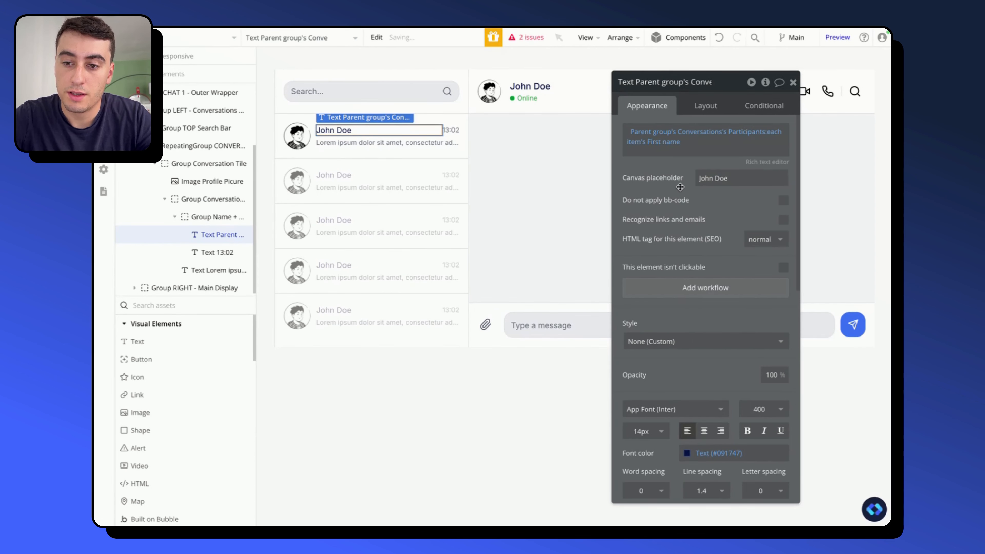
- Set the name text's canvas placeholder to two example first names separated by a comma, and refresh the live preview
triple_click(710, 172)
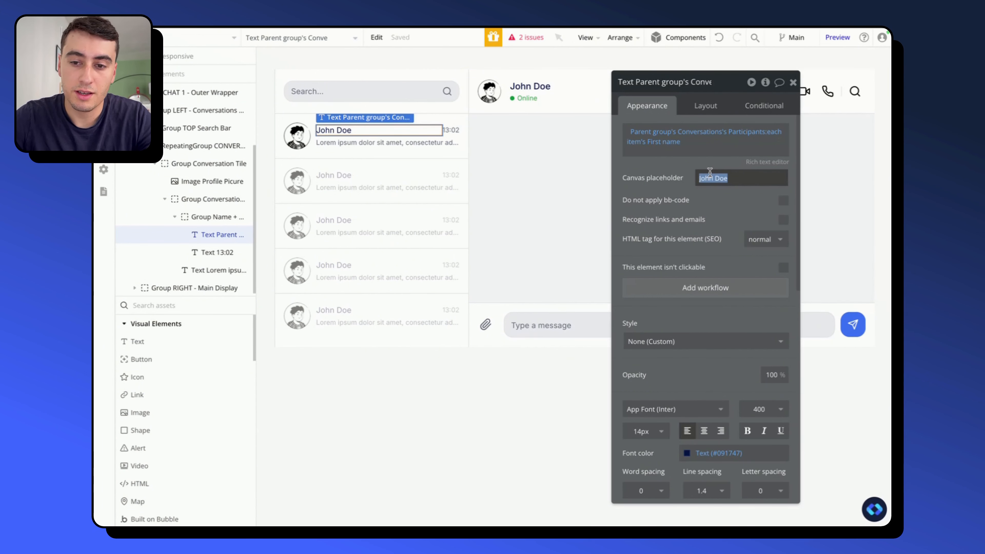
text(John, )
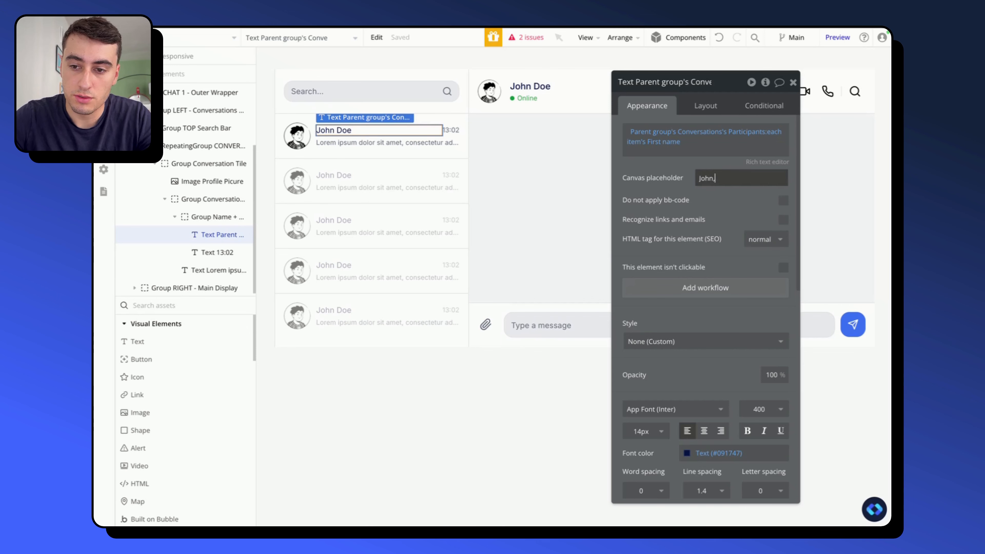
text(Tim)
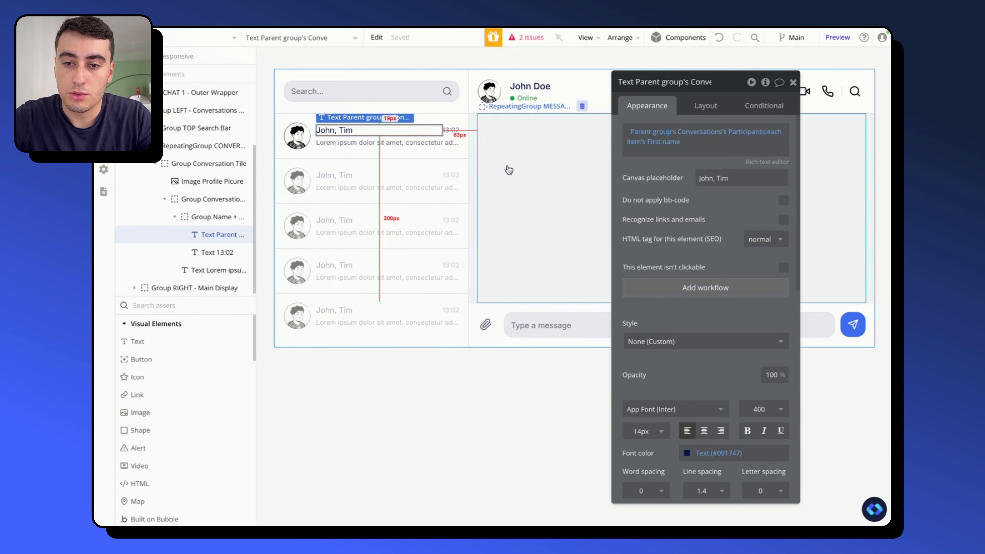
click(493, 436)
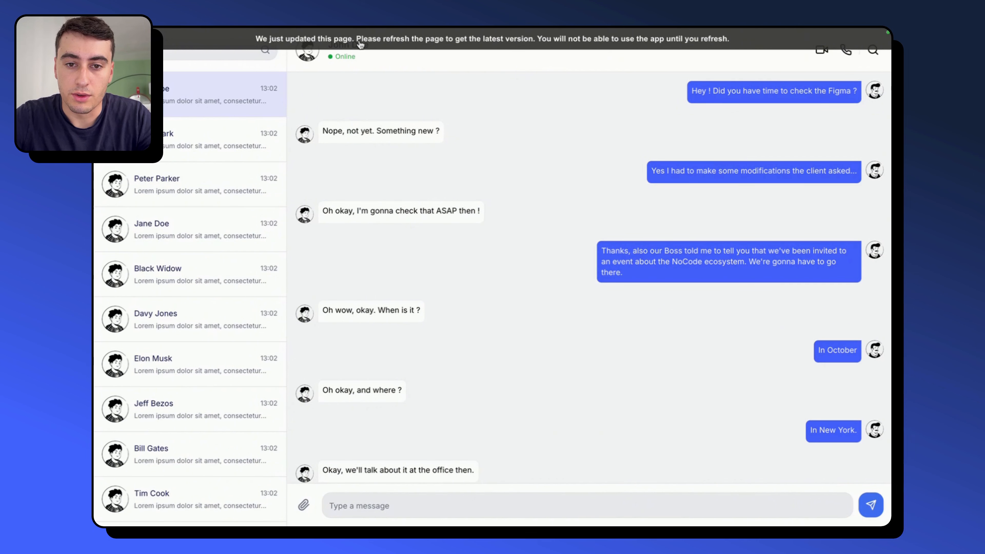
key(super+r)
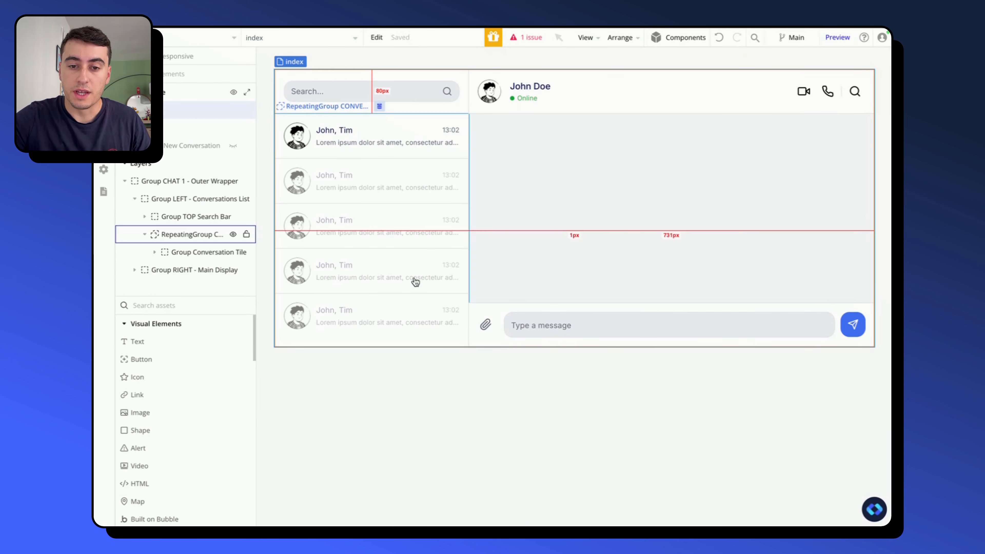
- Set the type of content of Group RIGHT - Main Display to Conversations
click(371, 154)
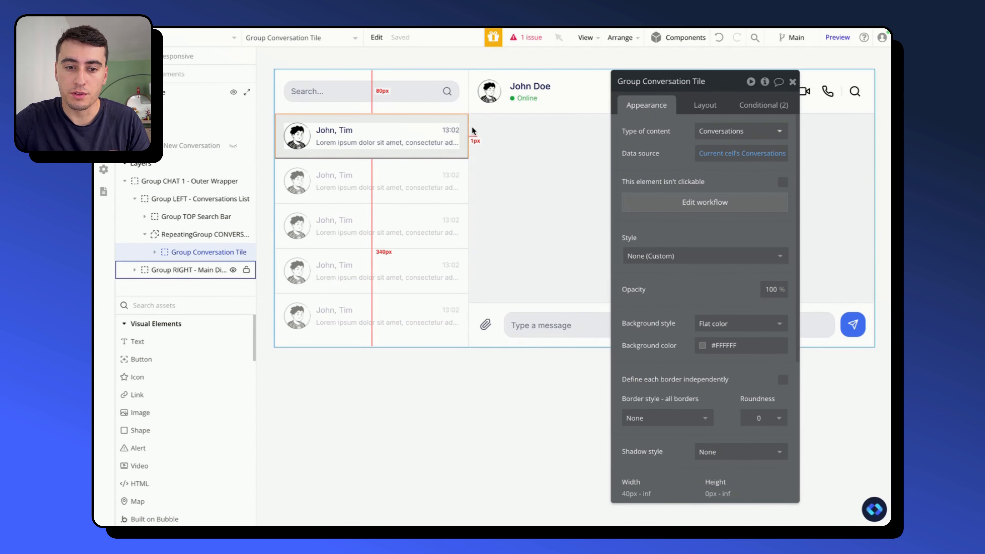
click(168, 270)
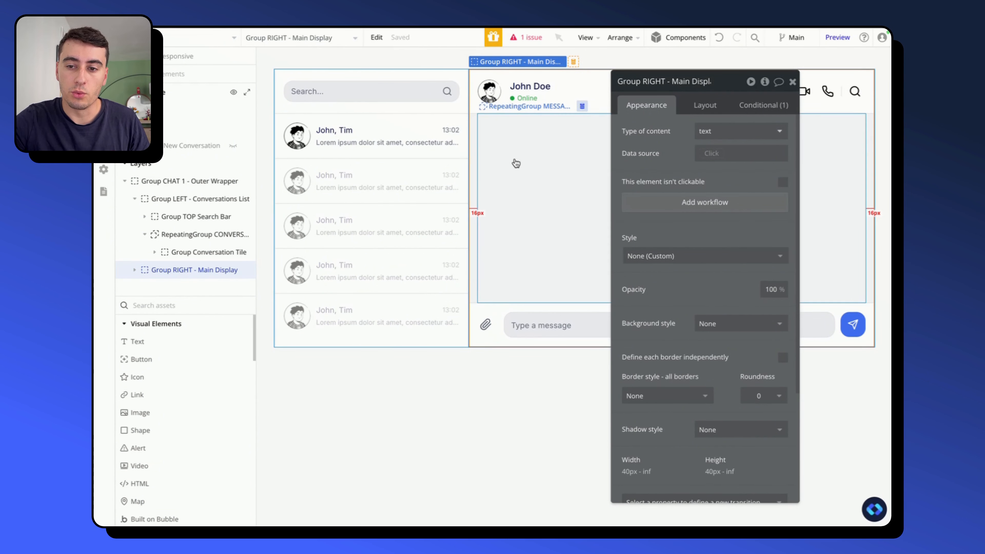
click(722, 131)
text(conv)
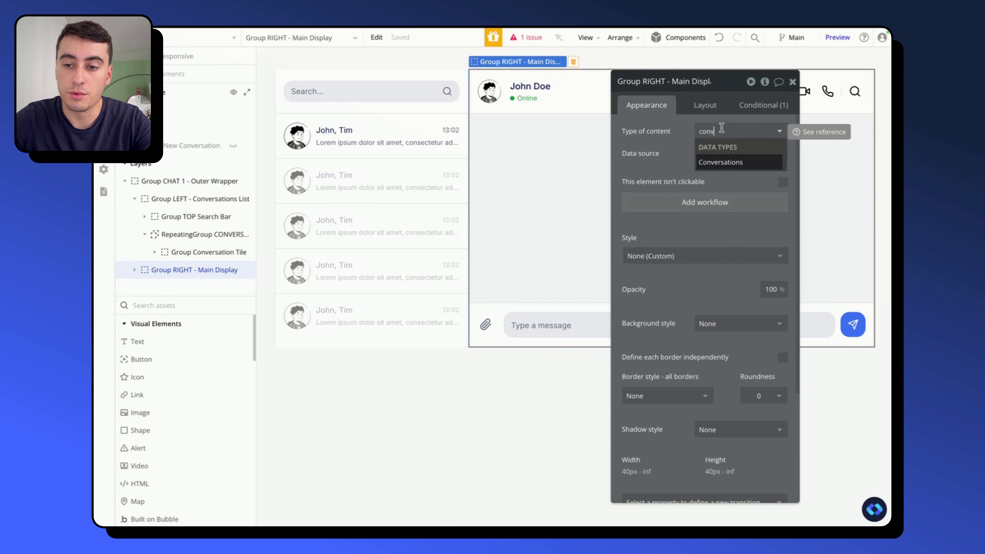
click(727, 163)
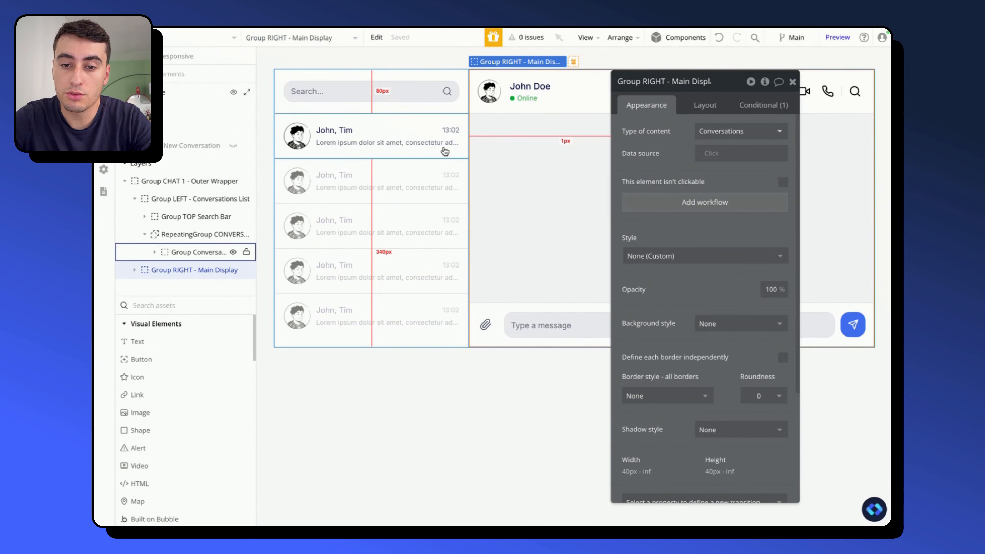
- In the workflow for clicking Group Conversation Tile, check the existing actions and add a Display data in a group/popup action
click(443, 157)
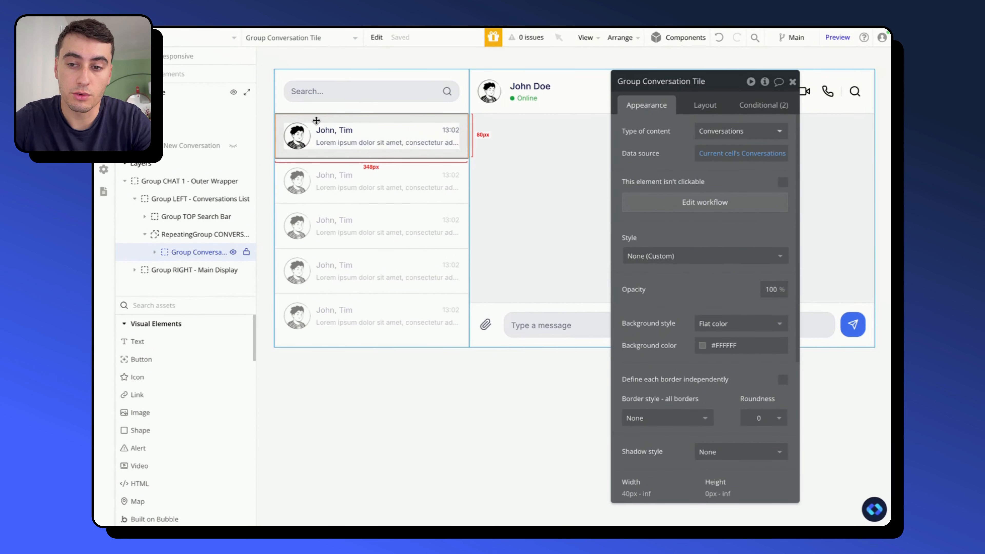
click(665, 201)
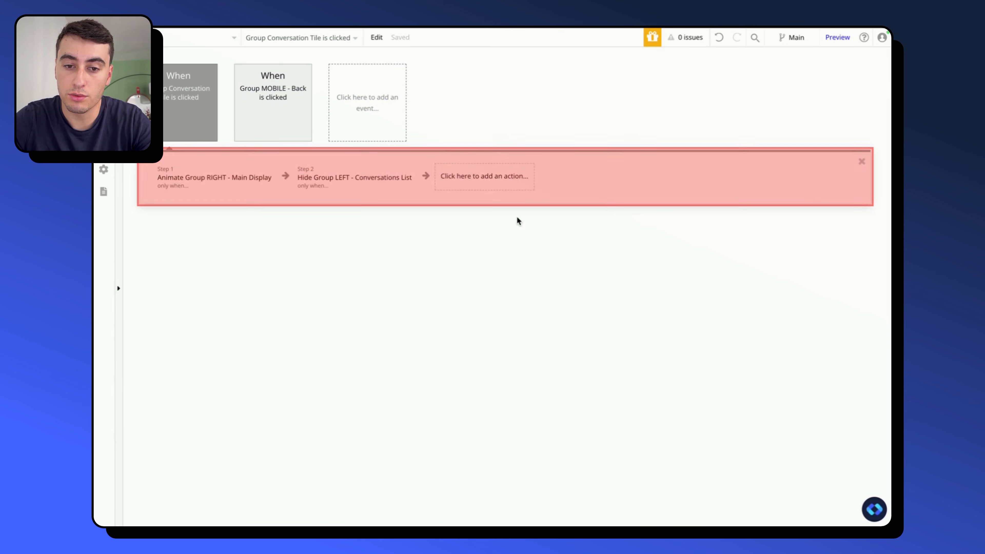
click(205, 183)
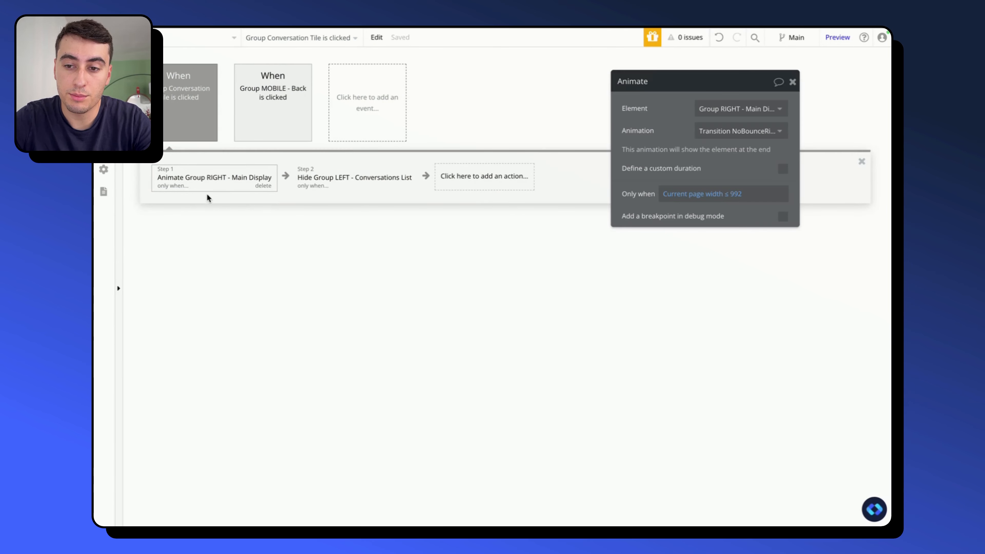
click(351, 184)
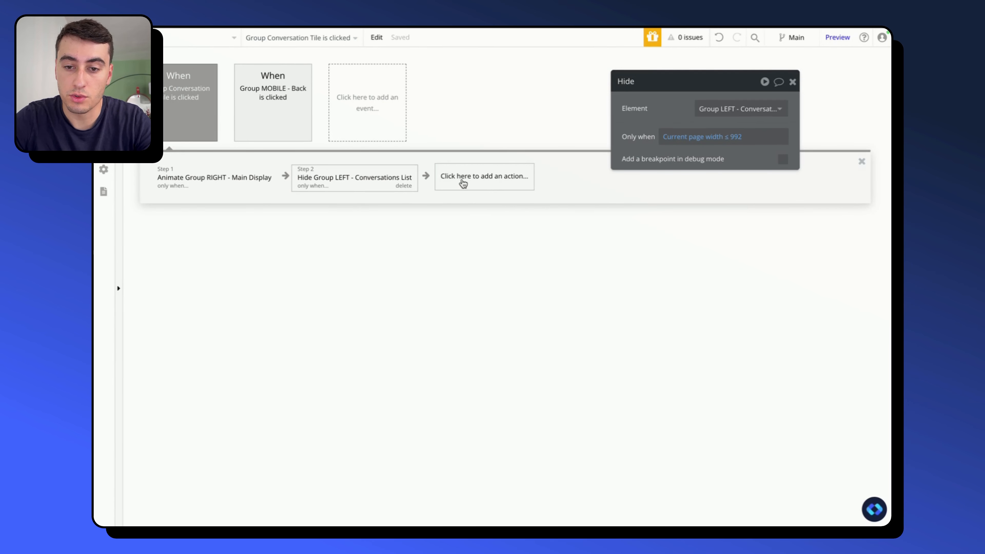
click(463, 183)
text(displ)
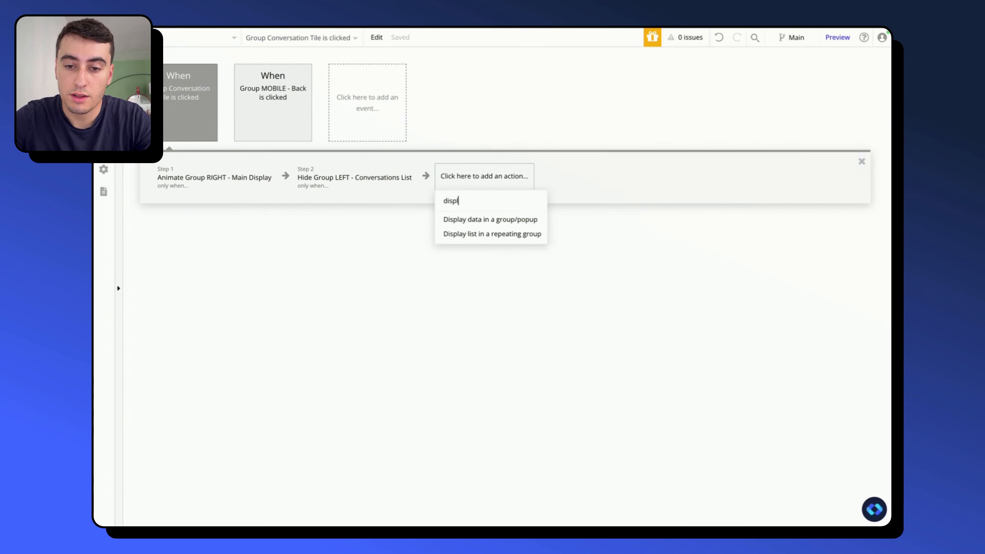
click(473, 219)
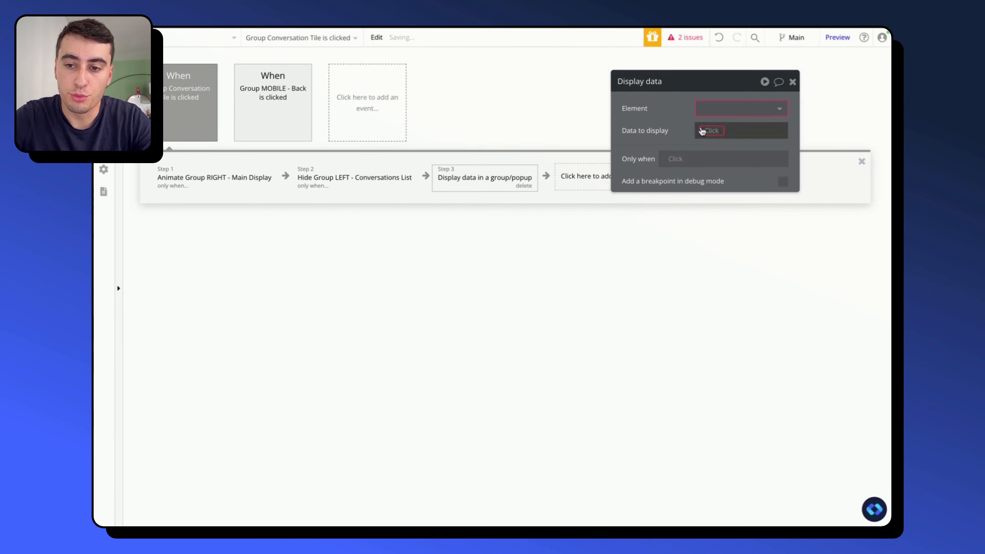
- Set the Display data action's element to Group RIGHT - Main Display and its data to Current cell's Conversations
click(736, 109)
text(righ)
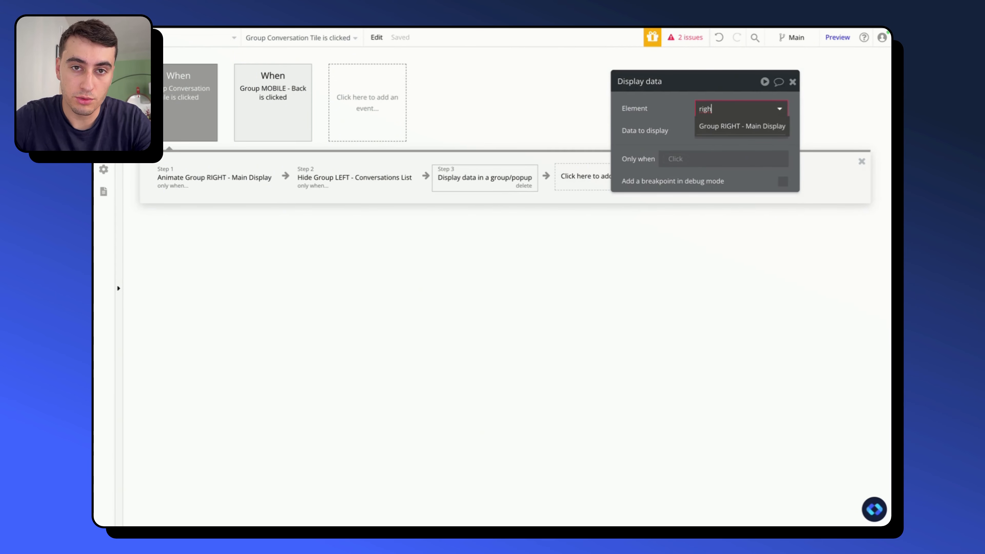
mouse_move(713, 130)
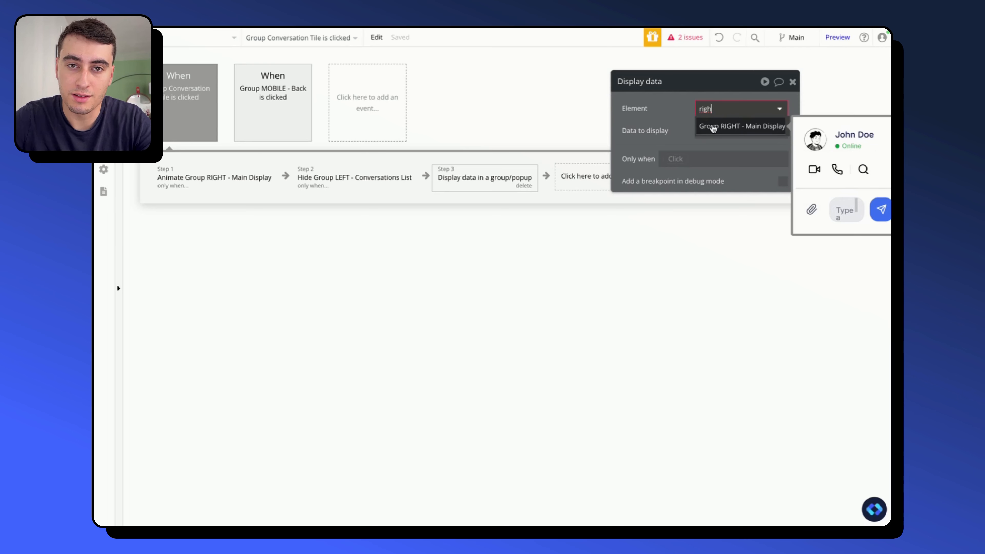
click(713, 128)
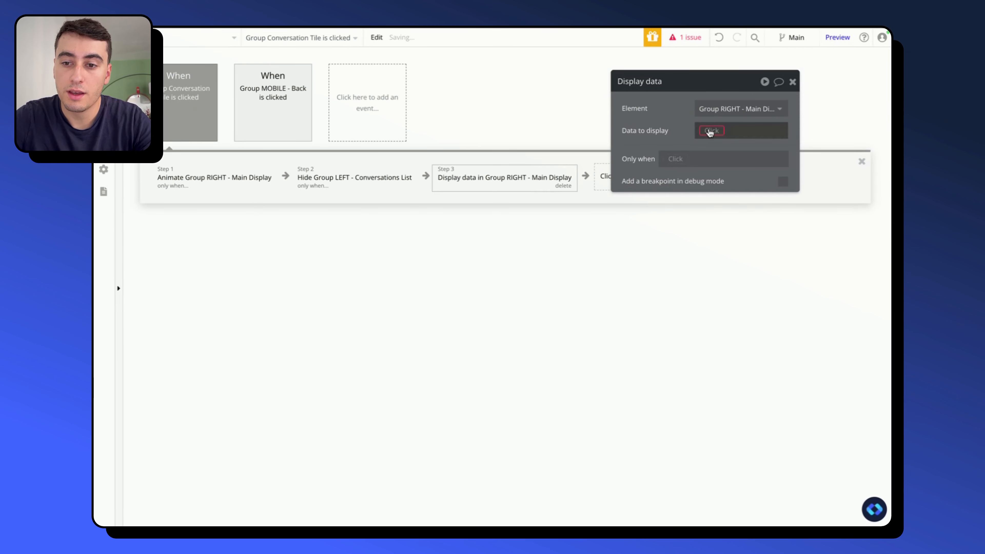
click(708, 130)
click(734, 174)
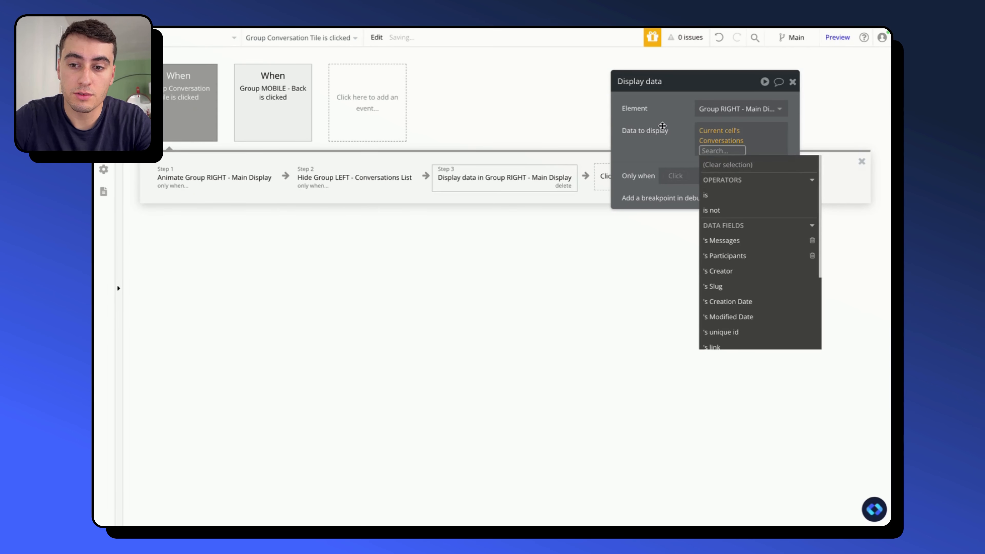
click(661, 126)
- Move the Display data action to the first position in the workflow and return to the page design
drag(499, 180, 233, 182)
click(104, 59)
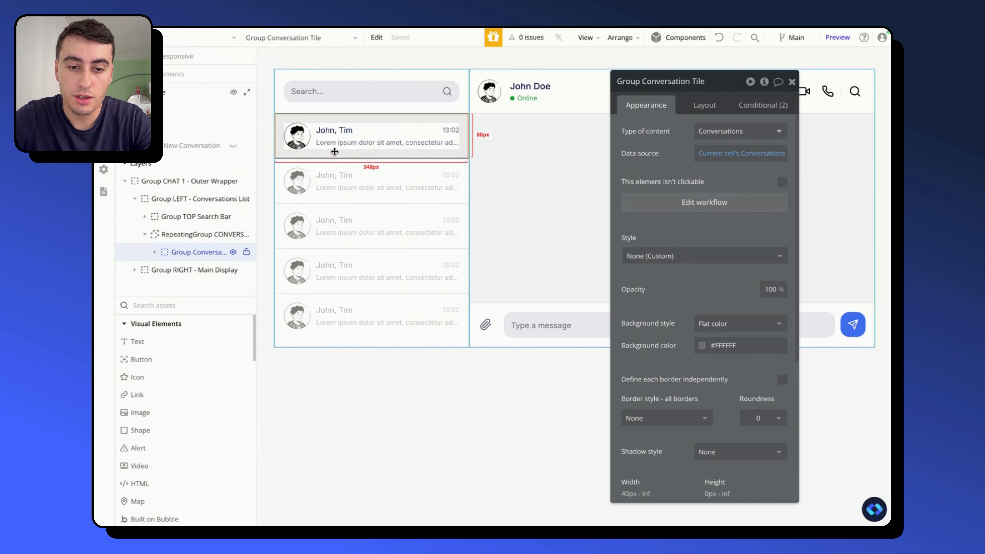
- On Group Conversation Tile, place the condition comparing Group RIGHT - Main Display's Conversations with Current cell's Conversations above the hovered condition
click(167, 269)
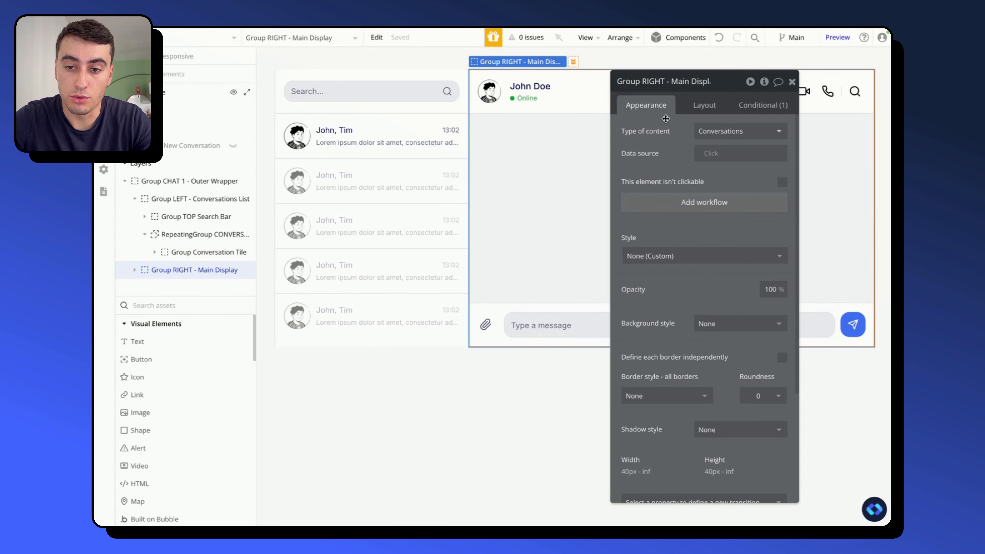
click(544, 389)
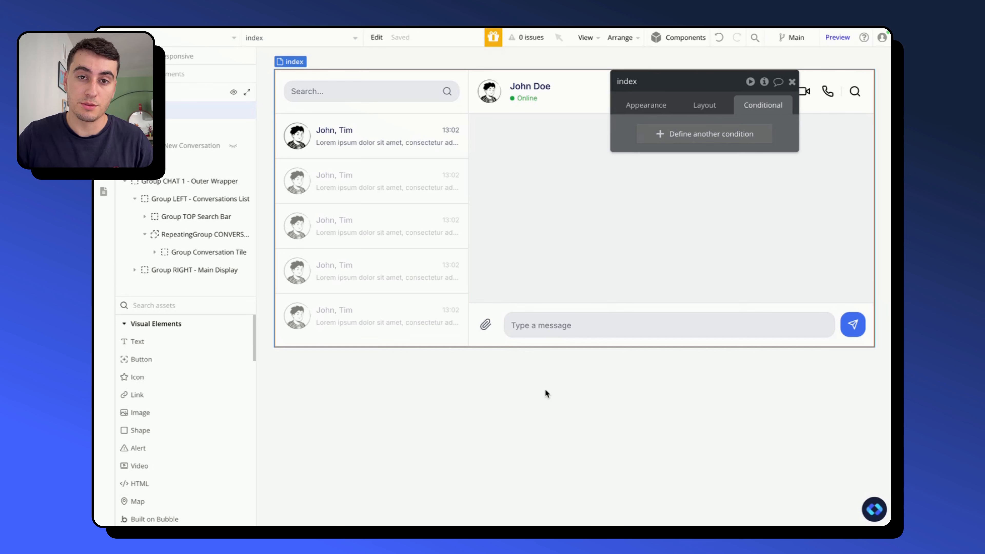
click(447, 163)
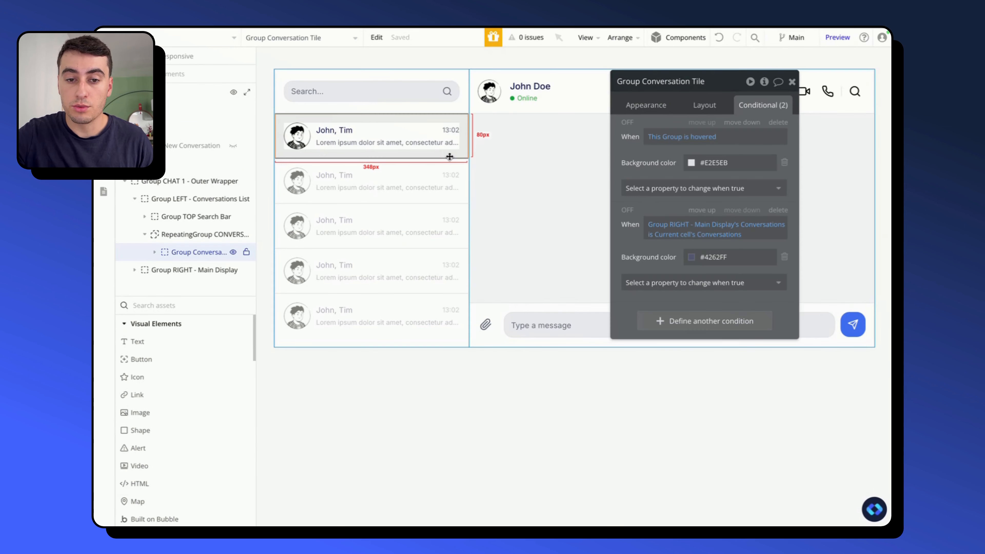
click(701, 213)
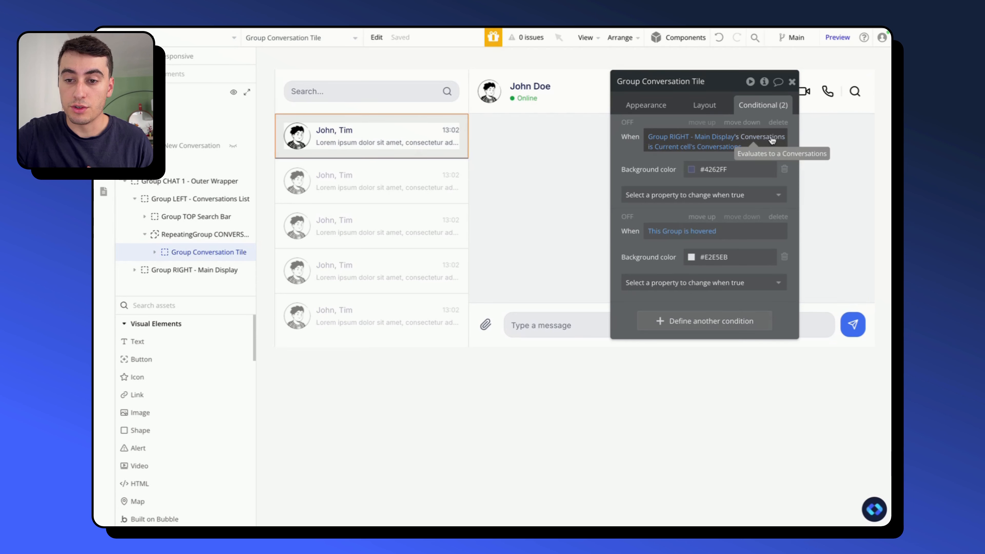
click(701, 147)
click(613, 163)
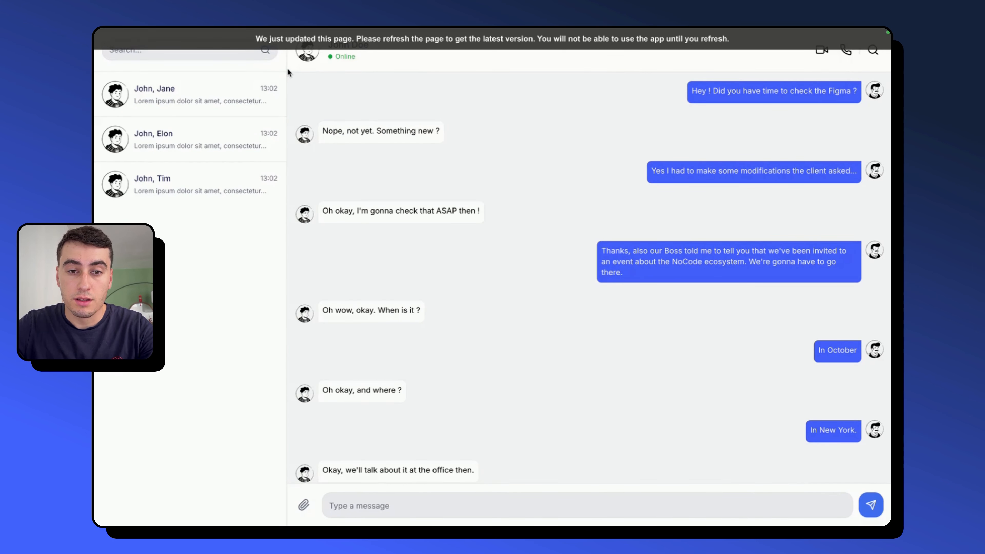
- Refresh the live preview and select different conversations in the list to test the active tile highlighting
key(super+r)
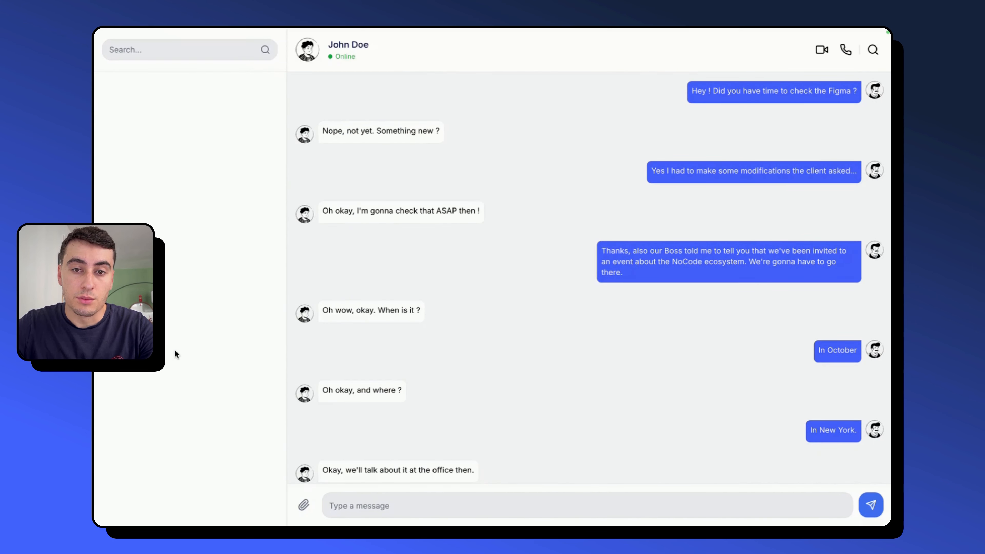
click(188, 140)
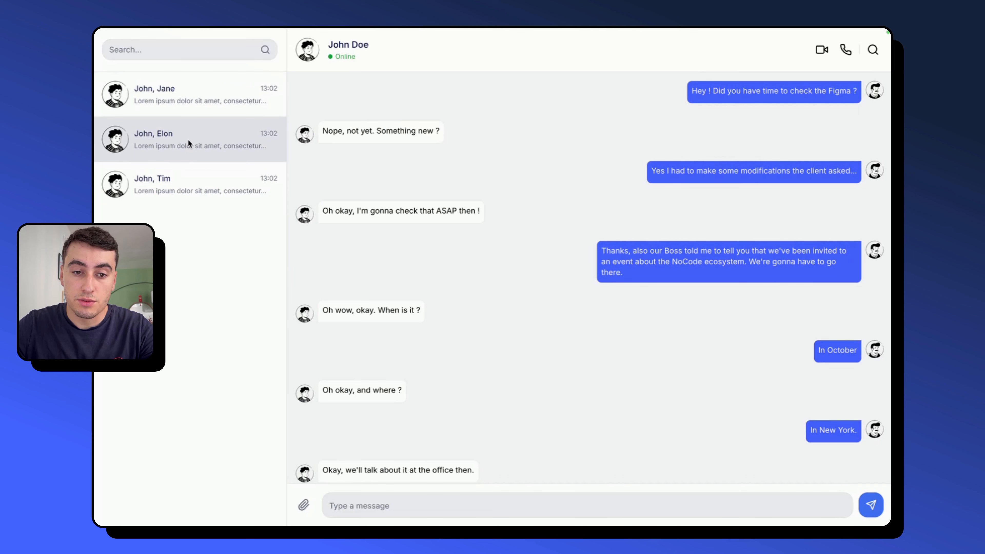
click(215, 97)
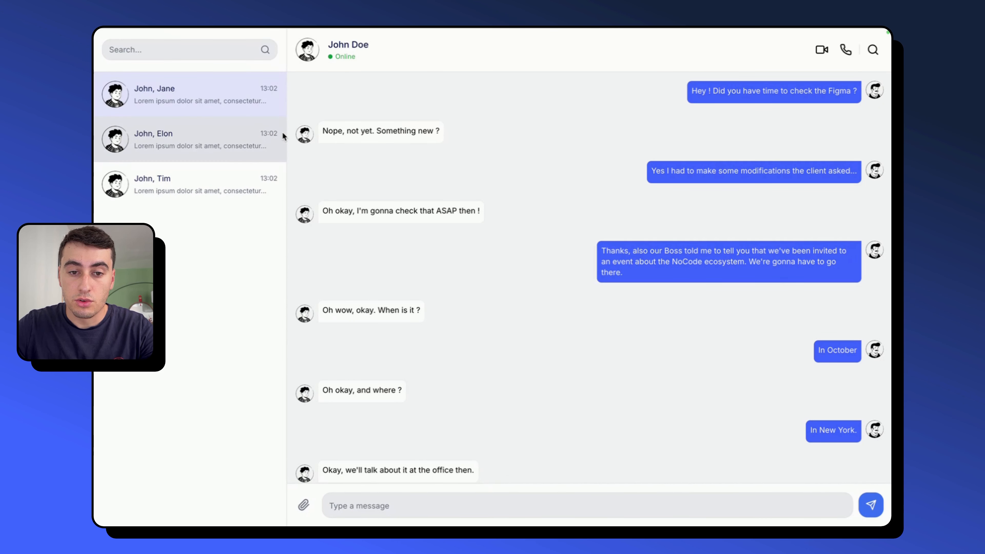
click(262, 176)
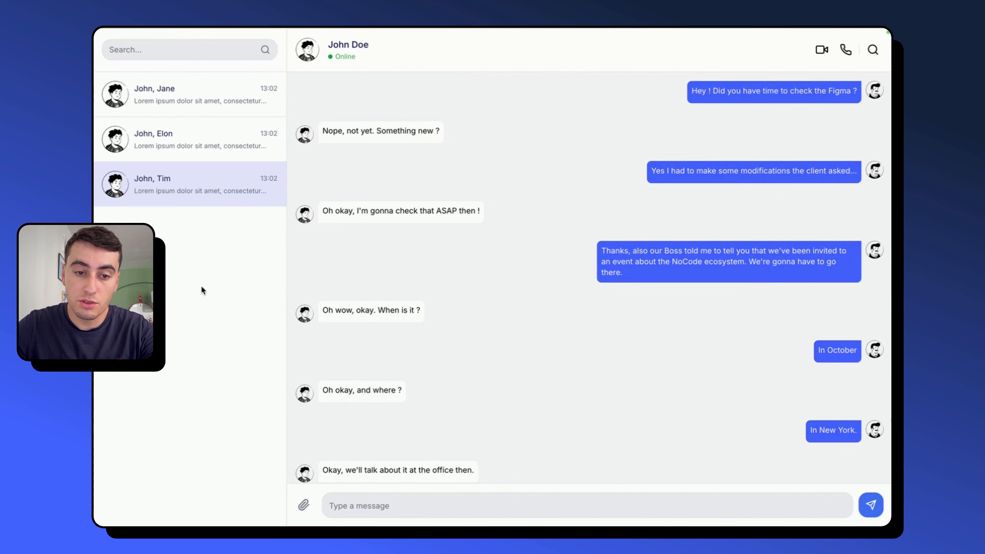
click(178, 94)
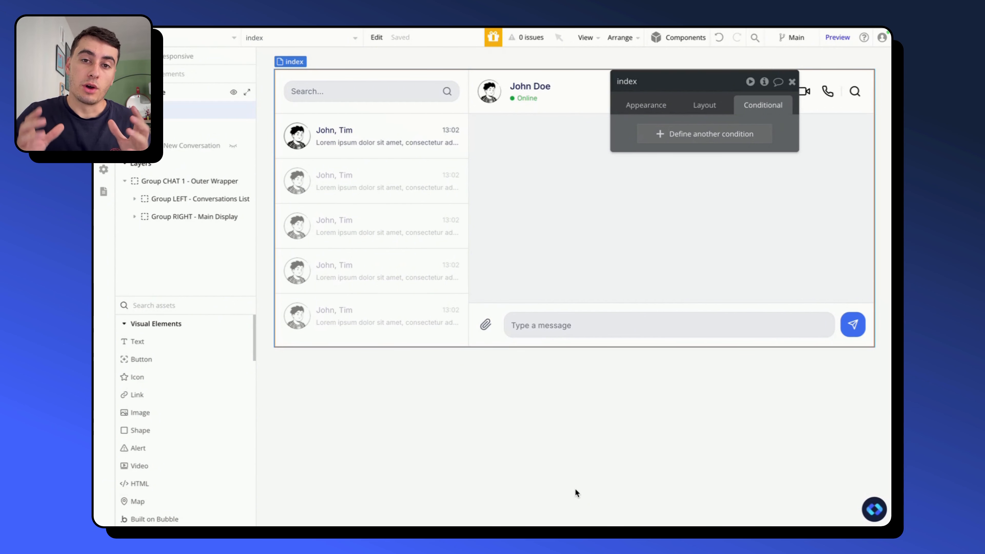
- Reveal the hidden Group Sent By User and Group Received inside RepeatingGroup MESSAGES on the design canvas
click(559, 174)
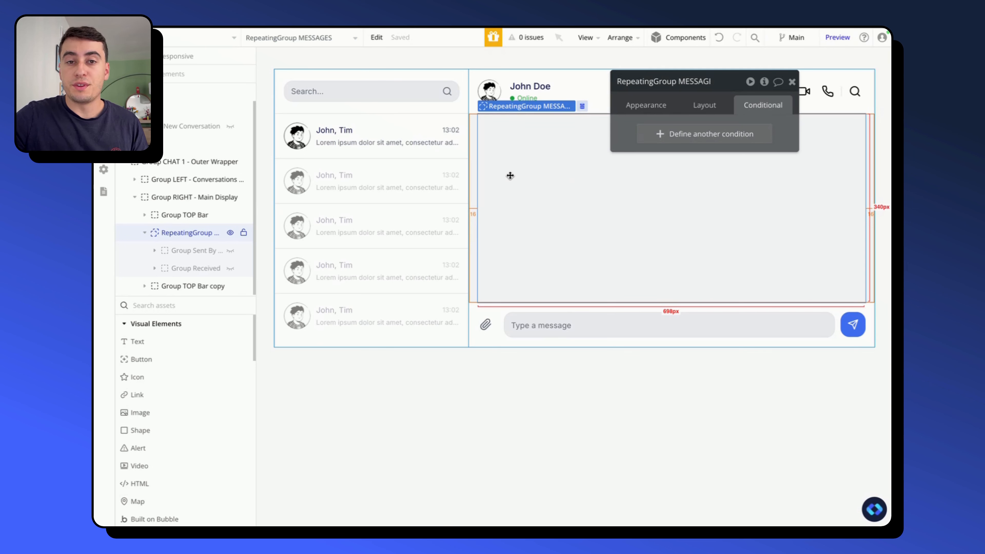
mouse_move(229, 254)
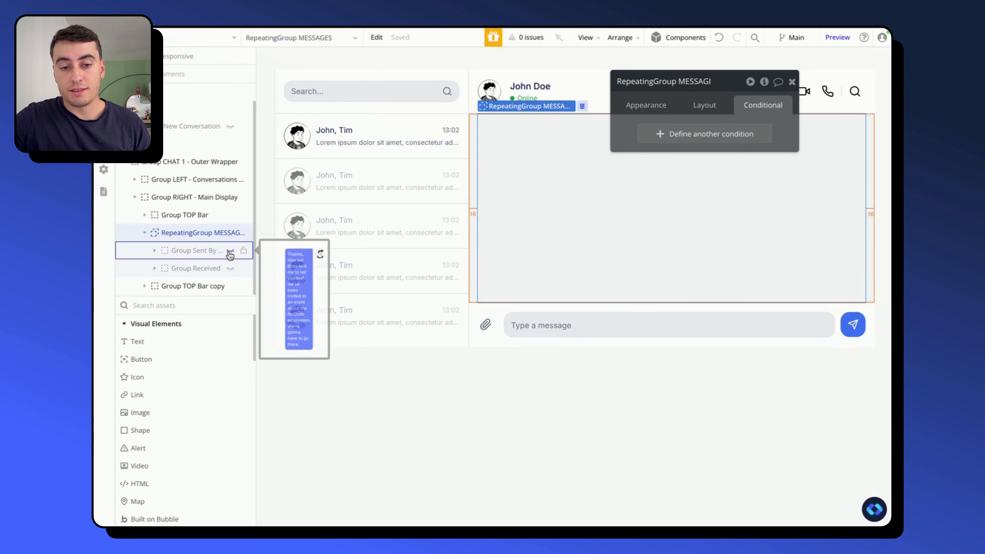
click(230, 252)
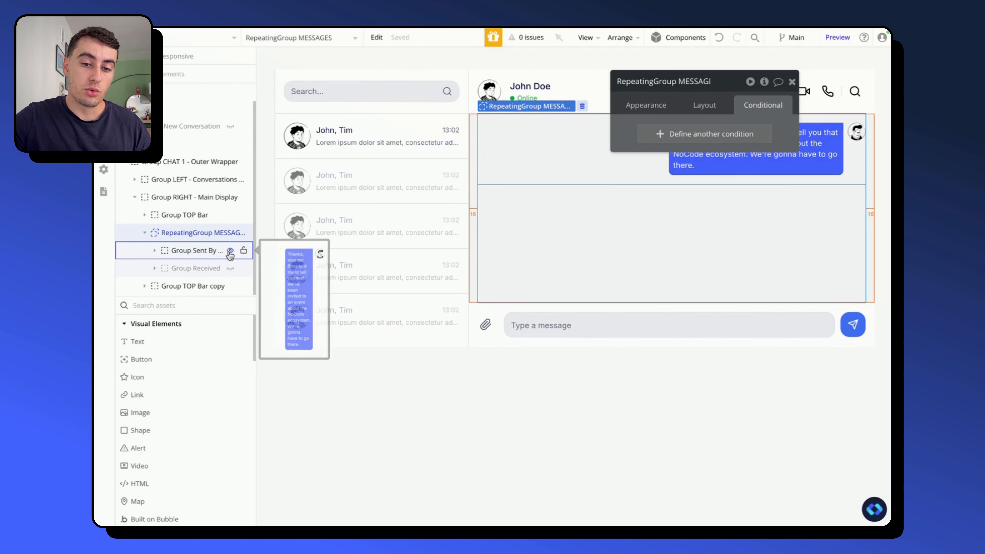
click(230, 268)
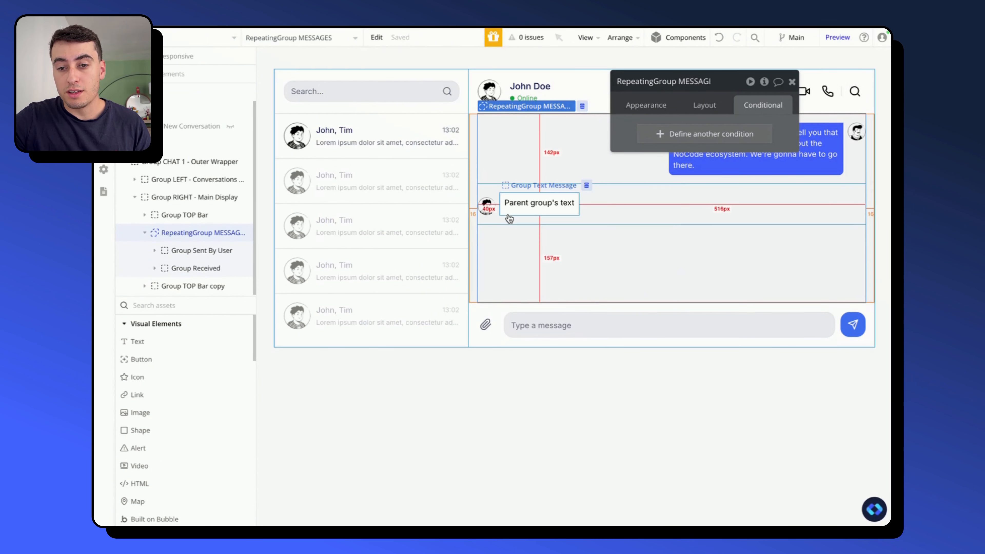
- Delete the index-modulo visibility conditions from Group Received and Group Sent By User
click(500, 216)
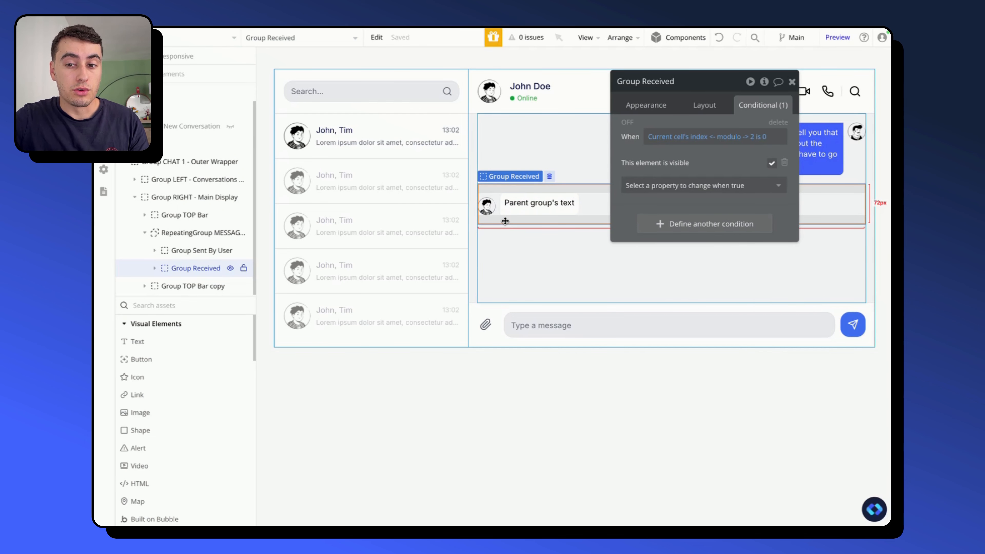
drag(672, 187, 604, 296)
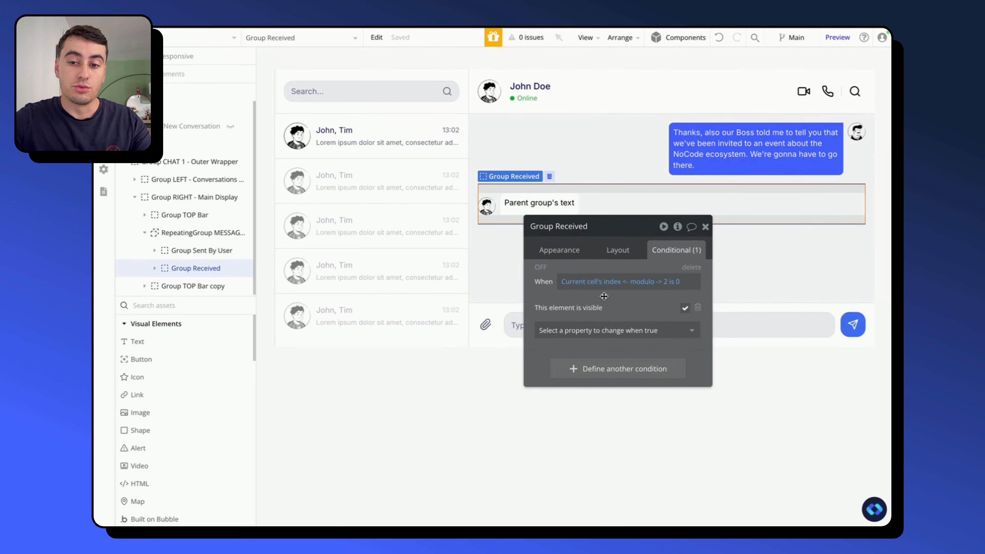
click(687, 268)
click(853, 161)
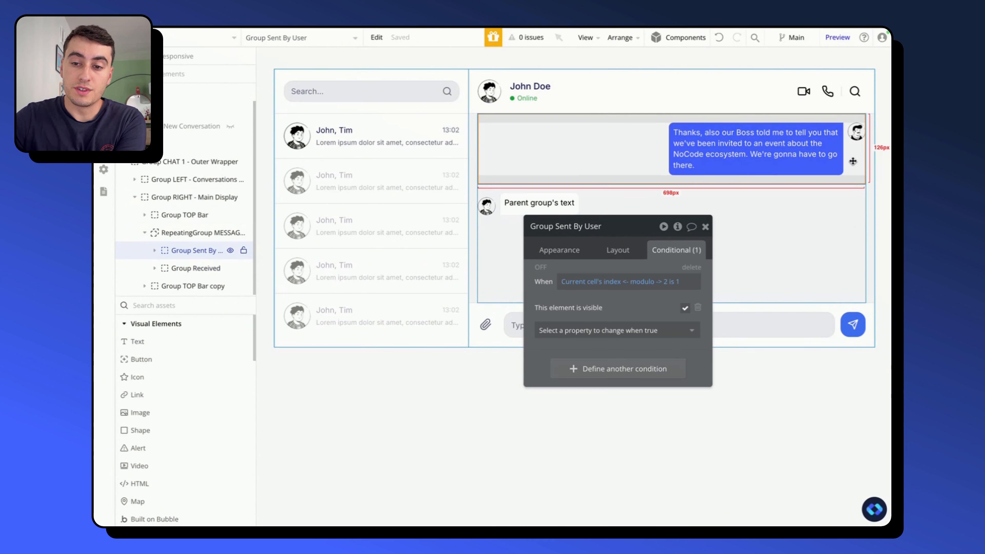
click(687, 268)
click(576, 256)
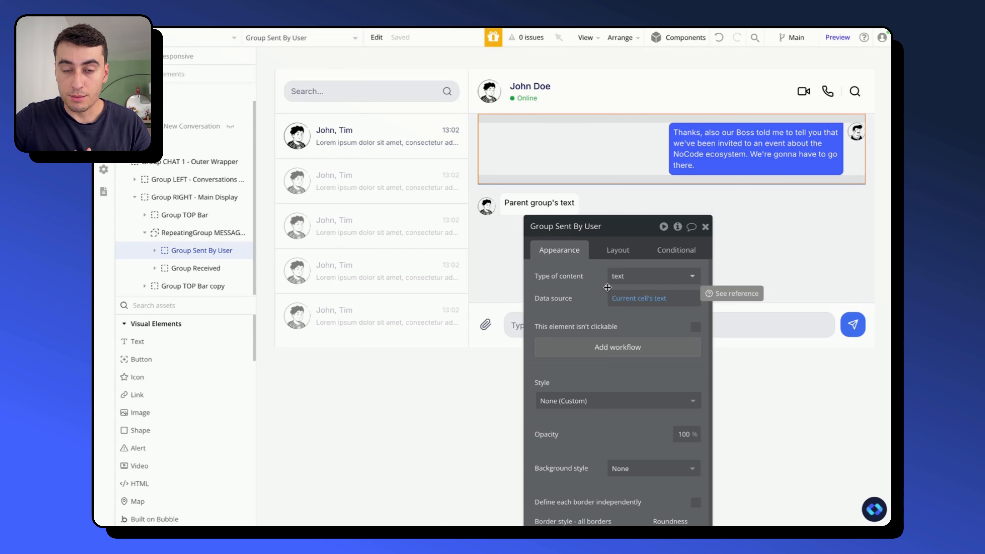
click(704, 226)
double_click(682, 386)
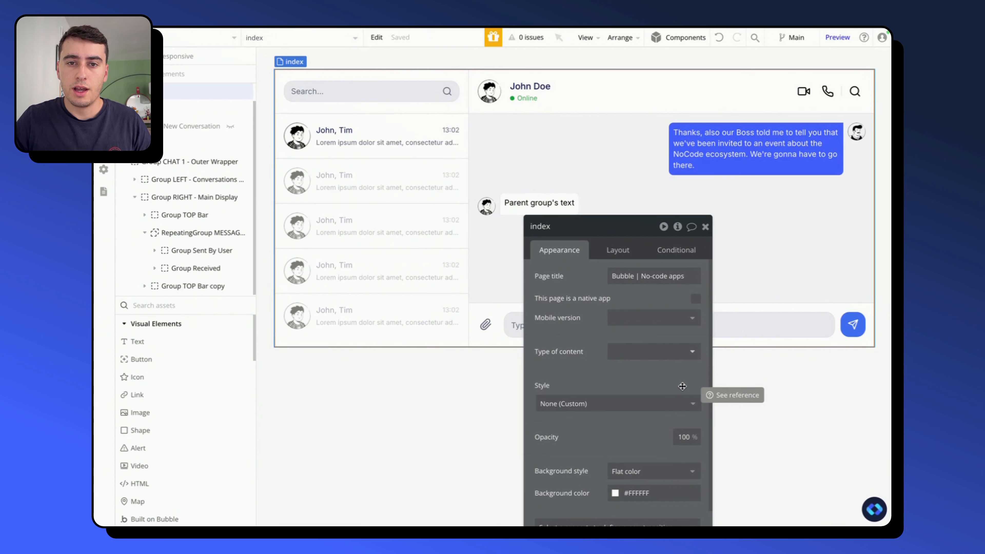
click(497, 454)
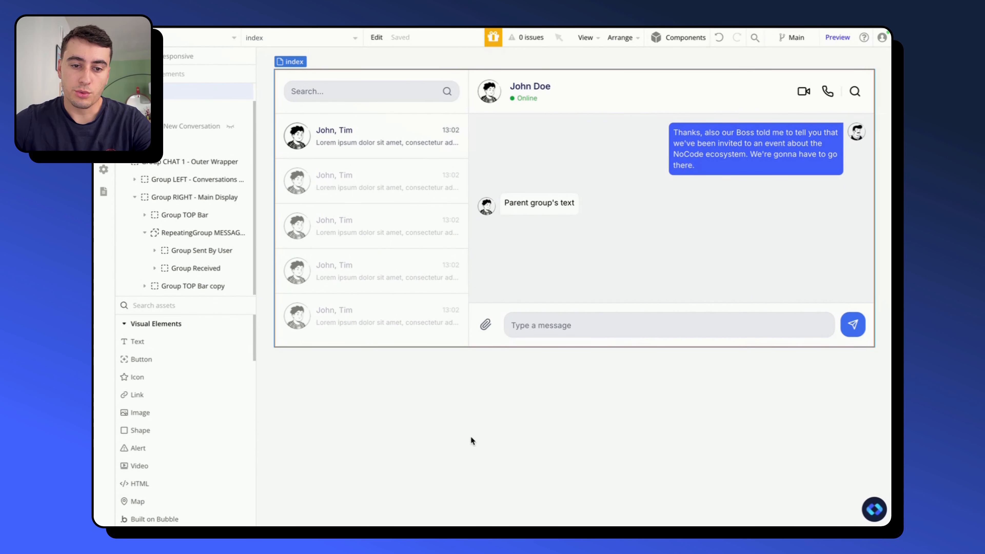
- Set the type of content of RepeatingGroup MESSAGES to Messages
click(196, 232)
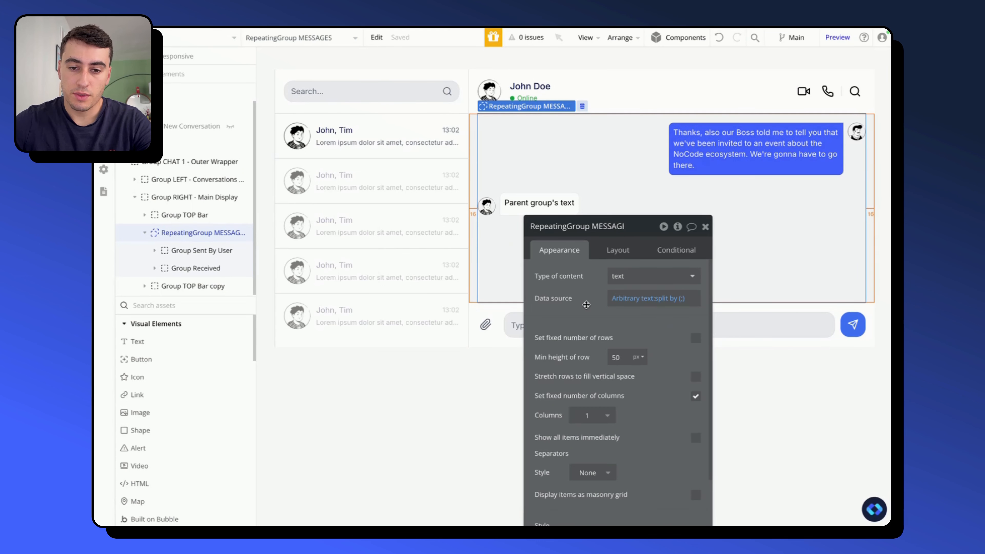
drag(585, 305, 335, 172)
click(372, 144)
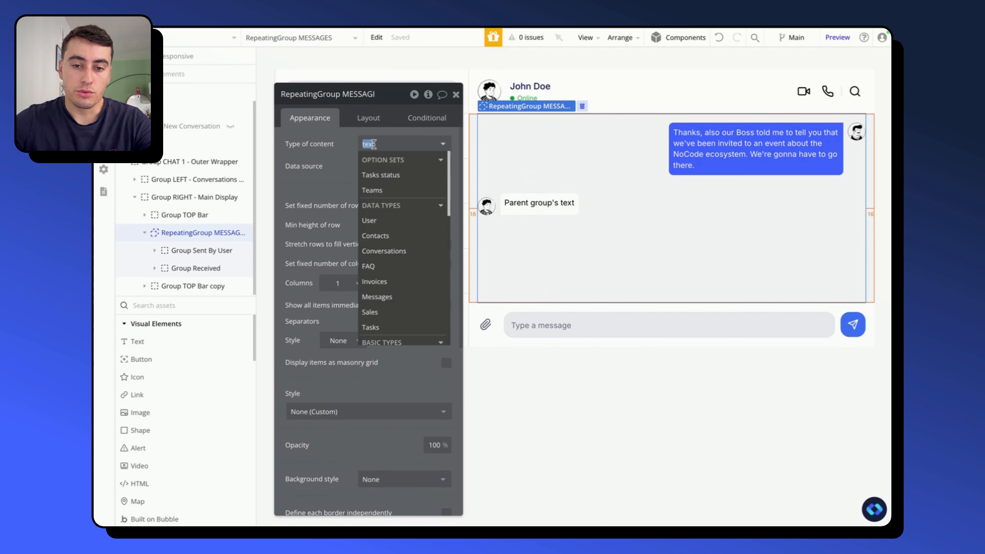
text(mess)
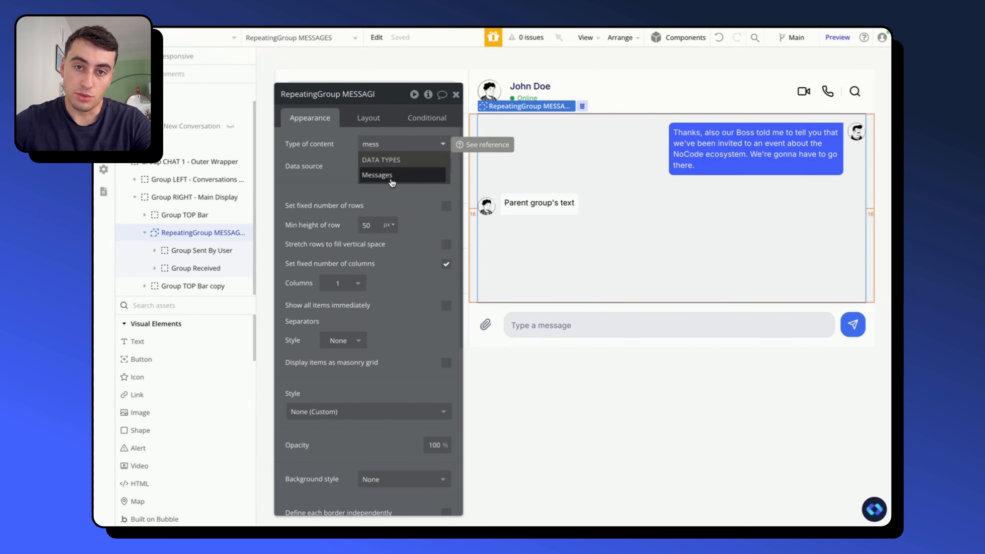
click(392, 176)
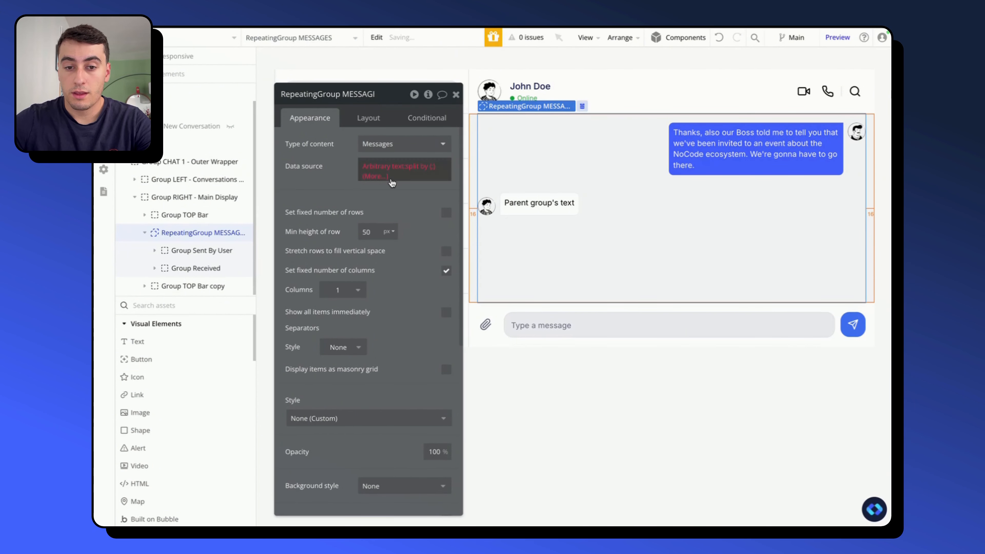
- Clear the arbitrary text expression from the data source of RepeatingGroup MESSAGES
click(369, 172)
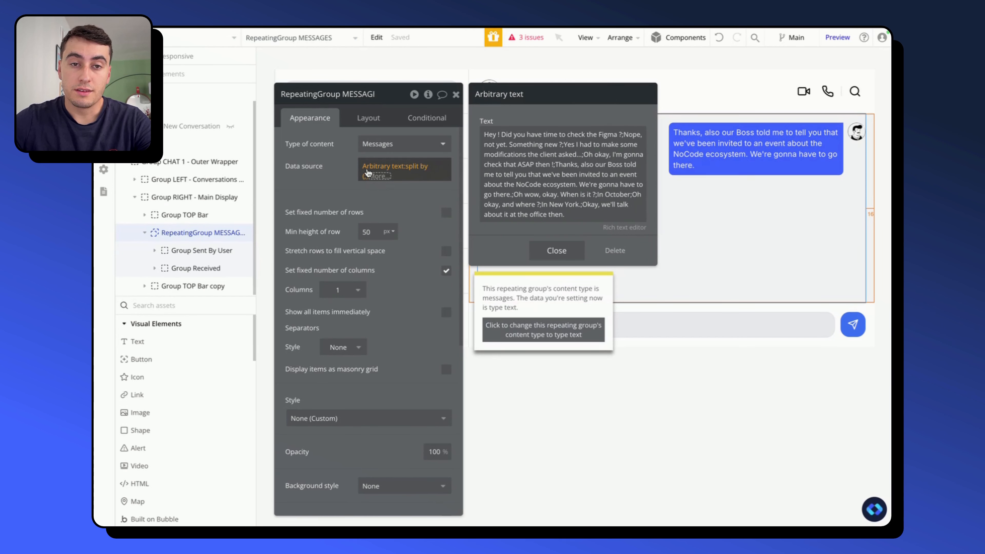
click(367, 167)
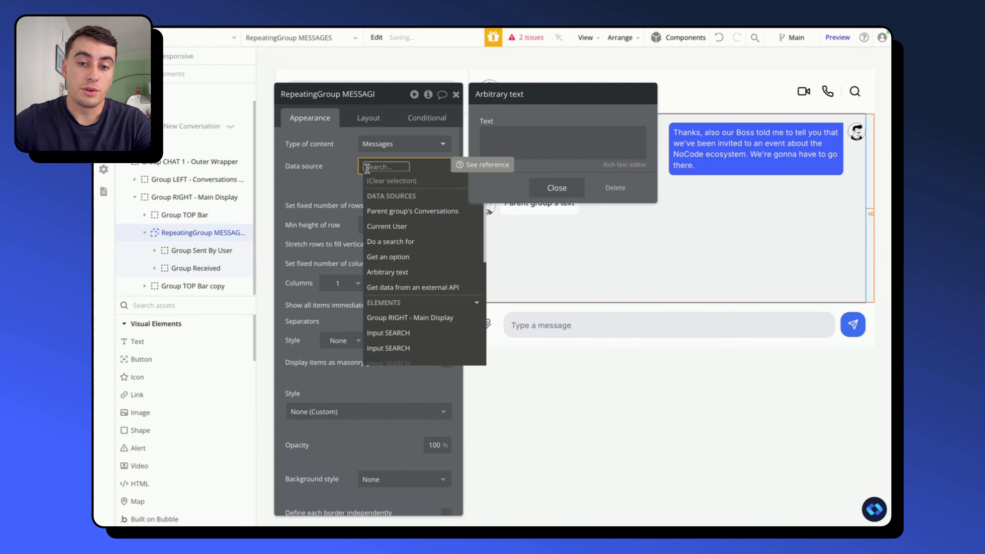
click(339, 166)
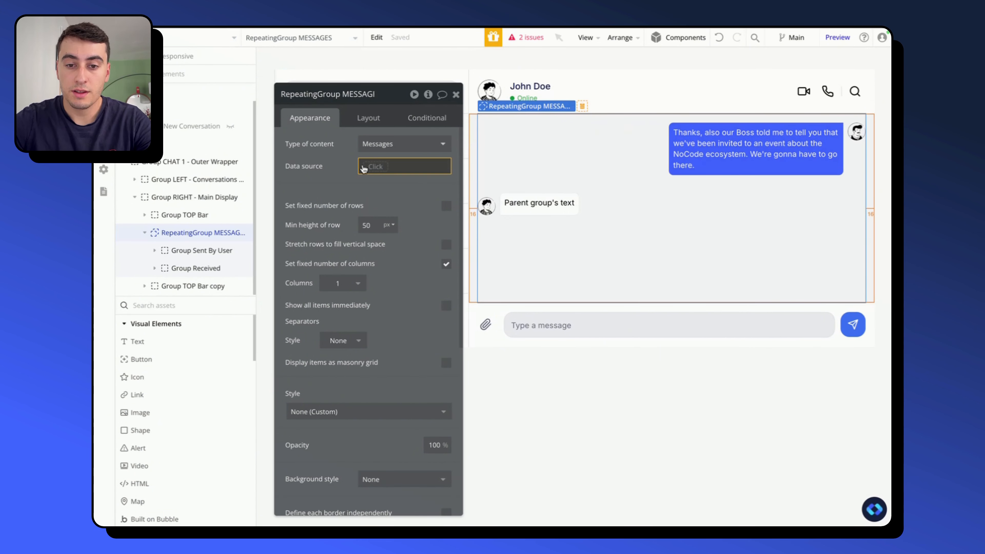
- Set the data source of RepeatingGroup MESSAGES to Group RIGHT - Main Display's Conversations's Messages
click(368, 167)
text(righ)
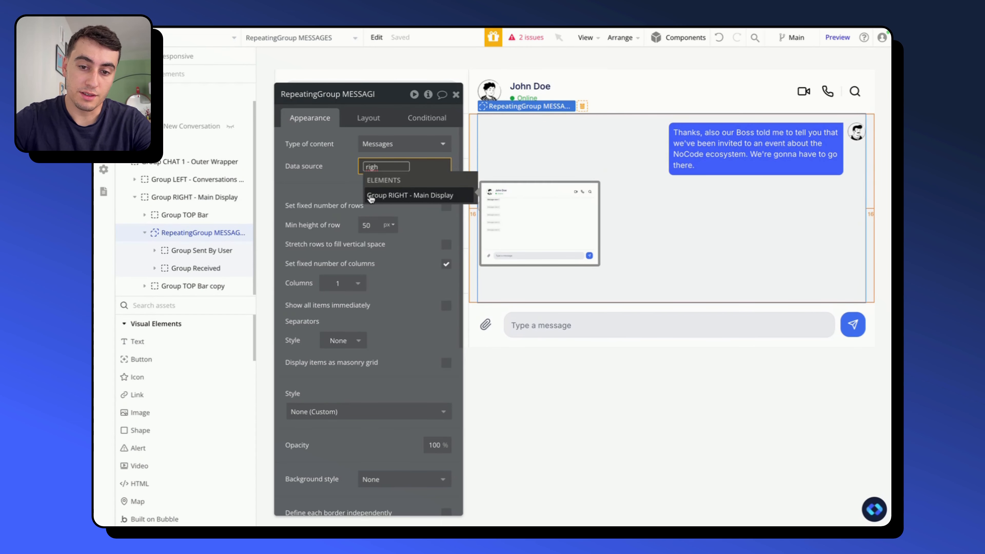
click(380, 197)
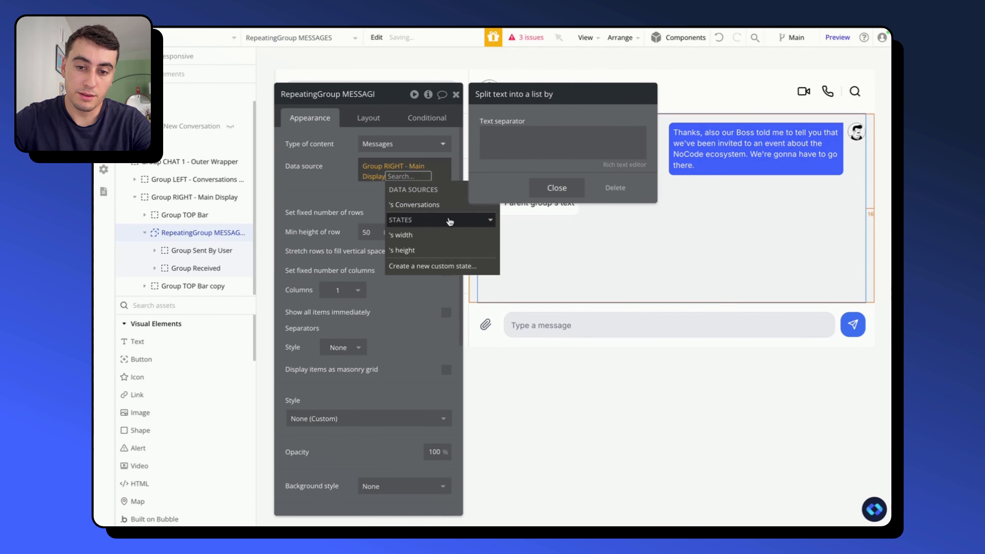
click(388, 203)
click(307, 197)
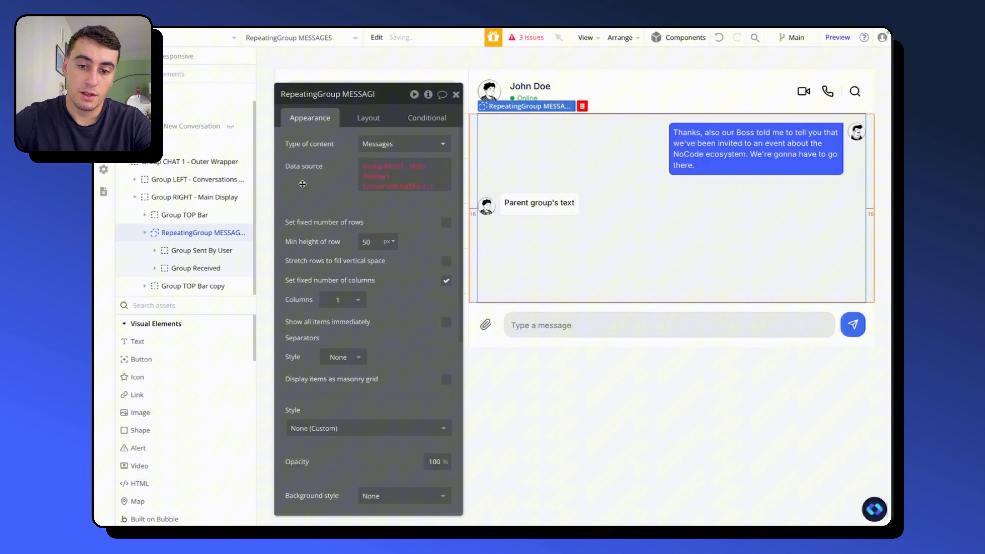
click(416, 192)
click(412, 268)
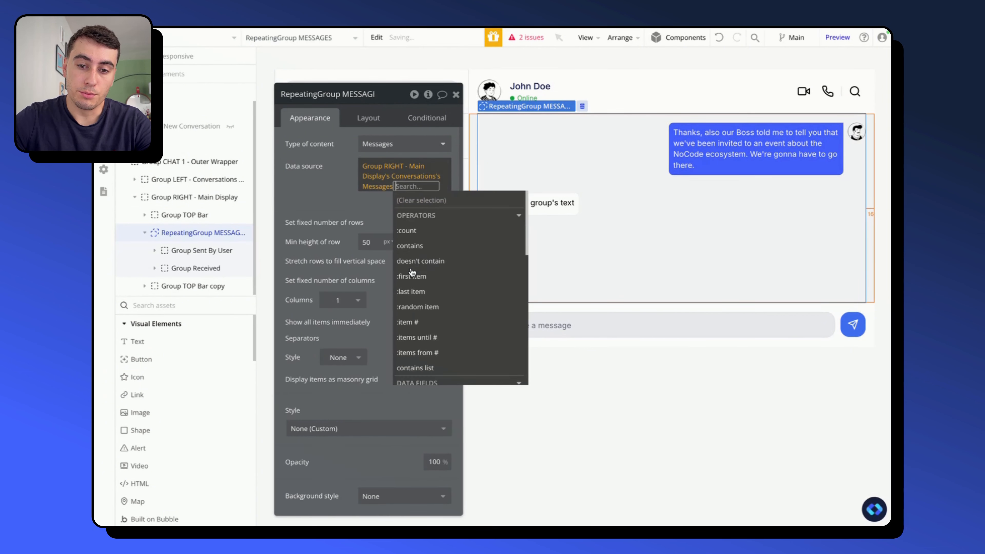
click(389, 167)
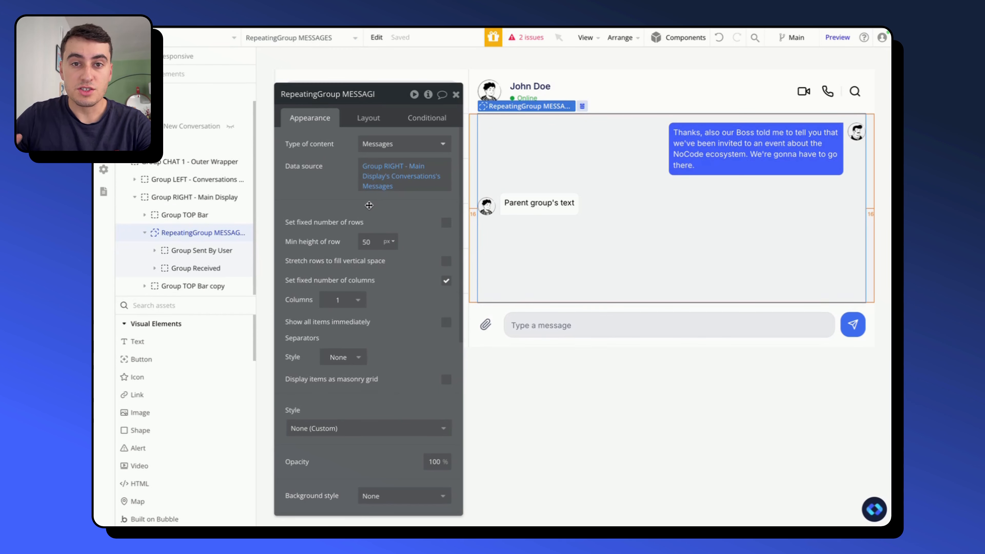
scroll(315, 173, down, 1)
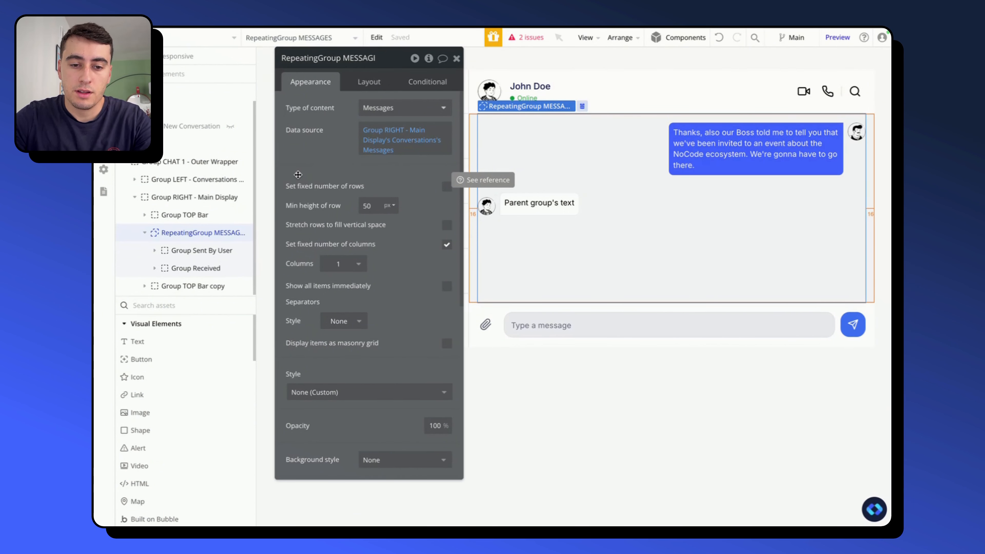
- Expand Group Sent By User and set its type of content to Messages
click(153, 252)
scroll(154, 242, down, 1)
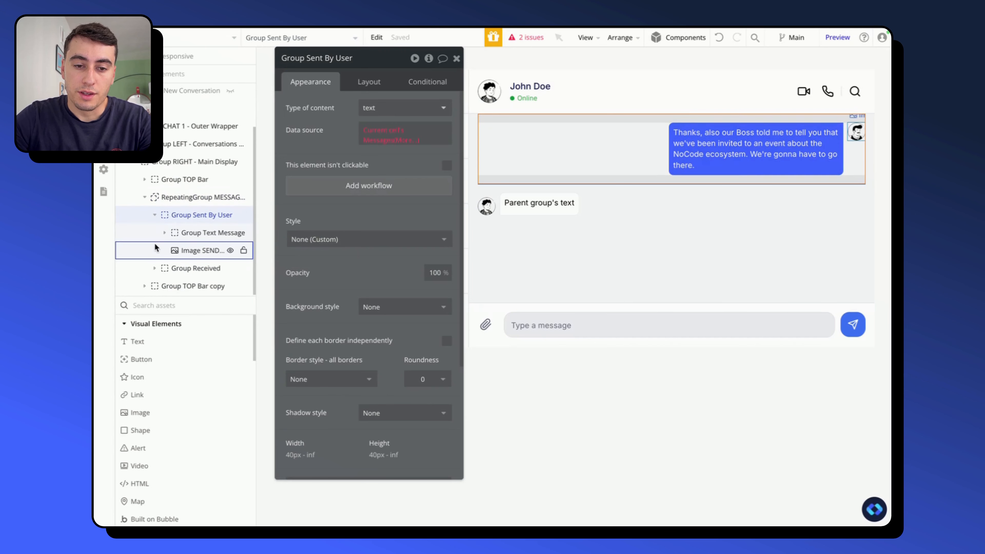
click(387, 108)
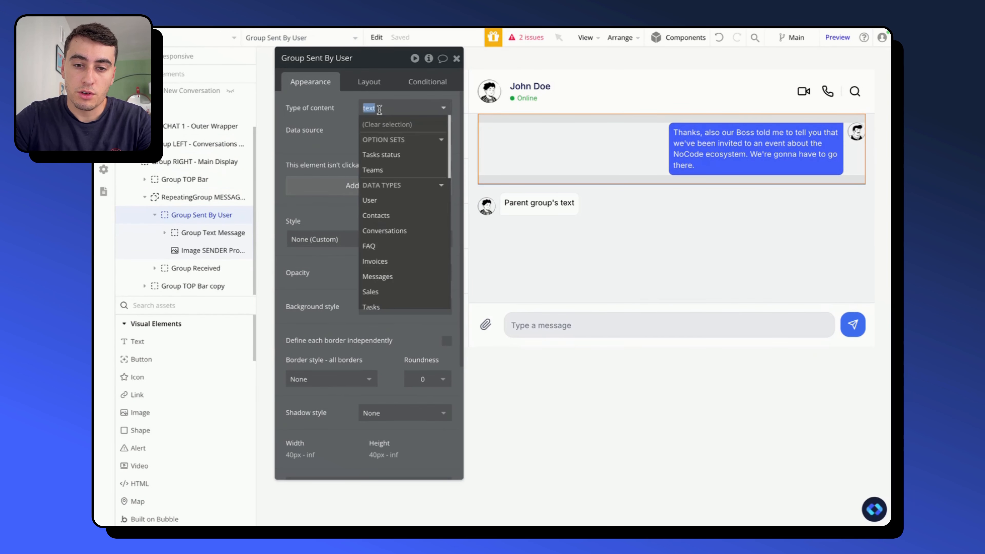
text(mes)
click(377, 138)
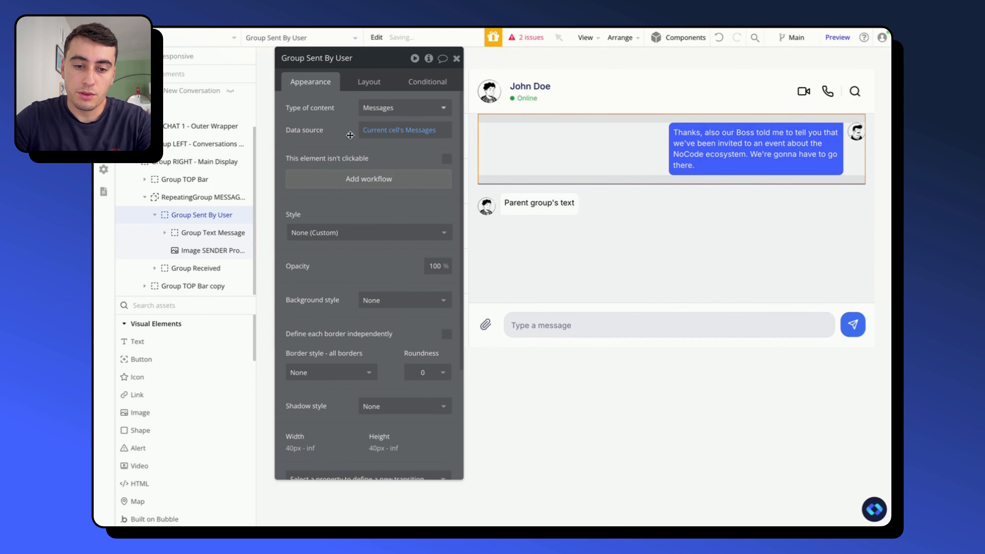
- Set the type of content of Group Text Message to Messages and check the parent Group Sent By User's data source
click(195, 232)
click(404, 111)
text(mes)
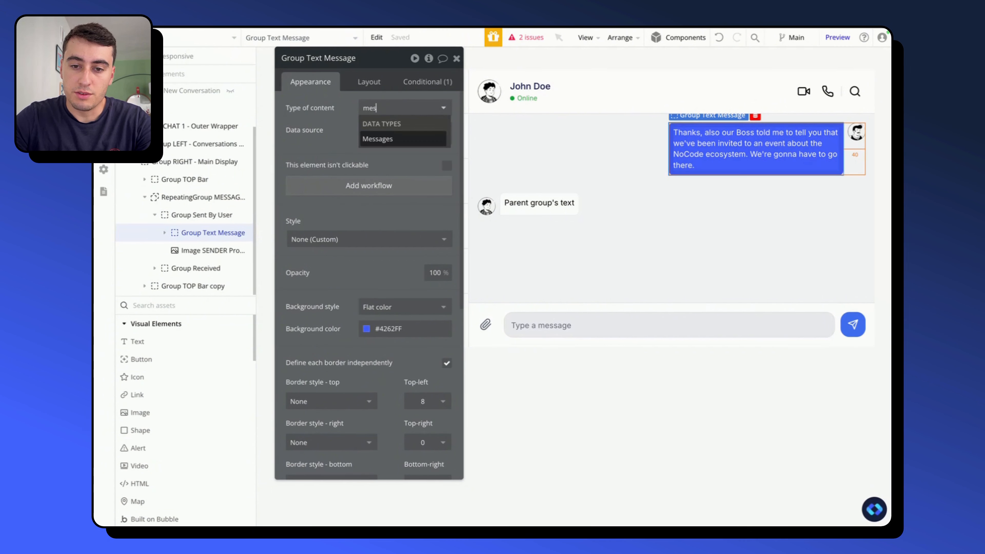
click(408, 137)
click(200, 215)
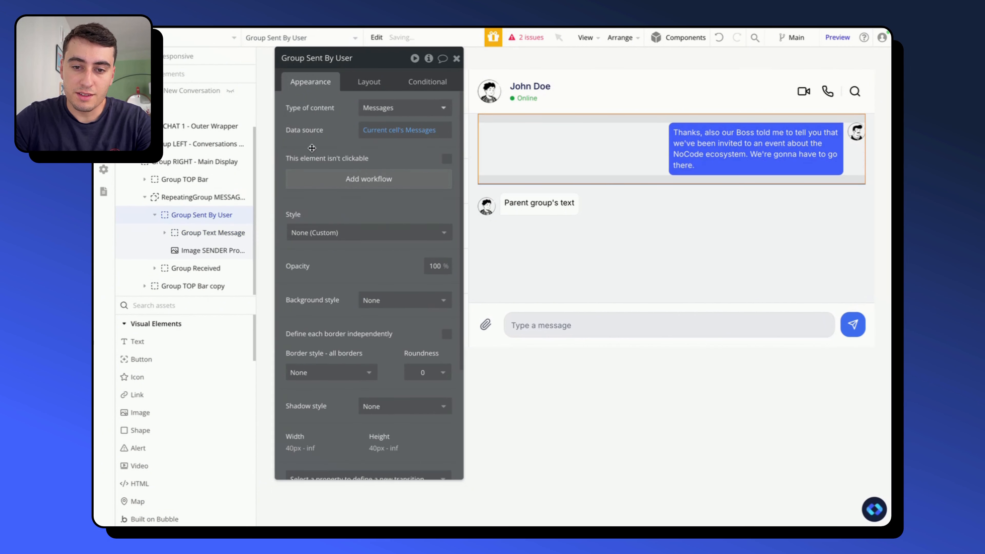
click(380, 132)
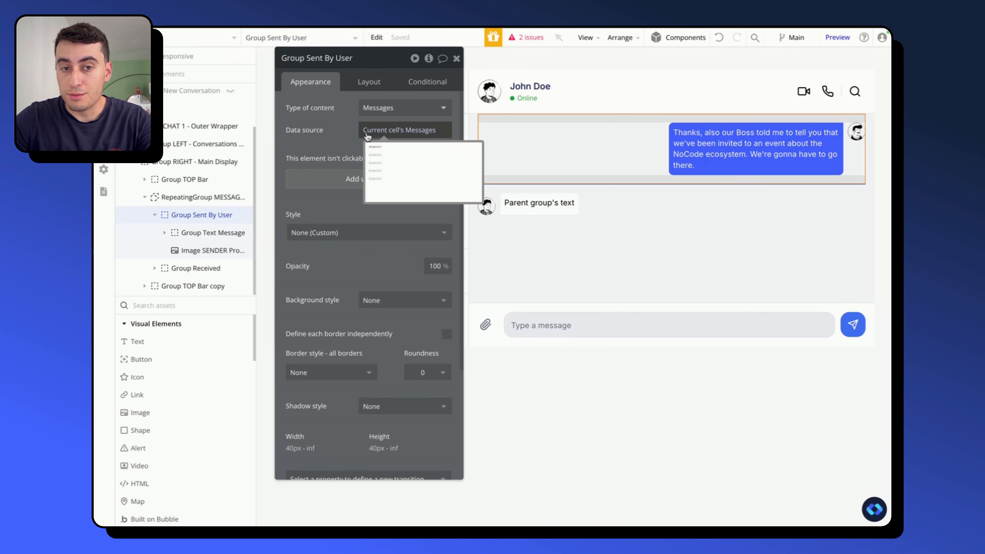
- Set the text element inside Group Text Message to display Parent group's Messages's Text content
click(198, 233)
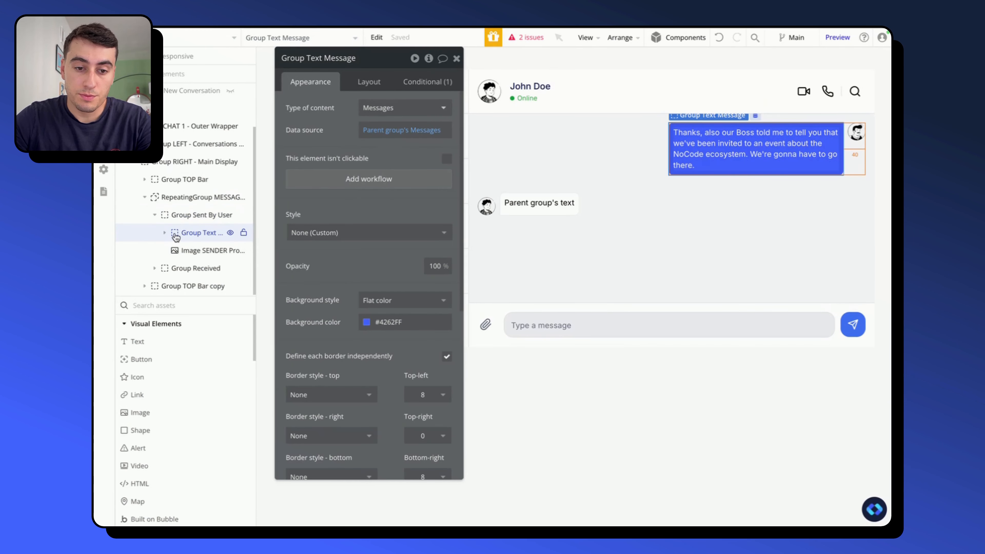
click(165, 233)
click(196, 250)
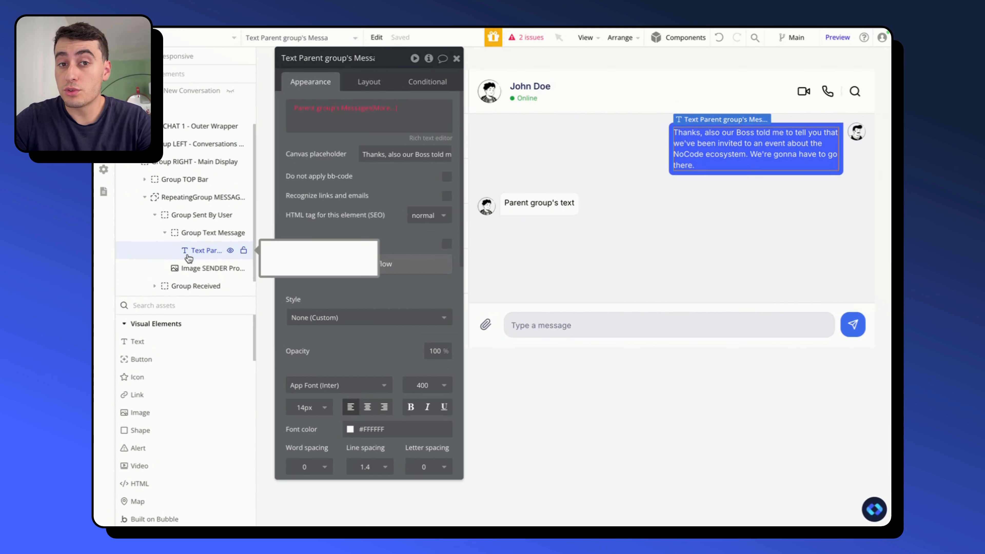
click(382, 109)
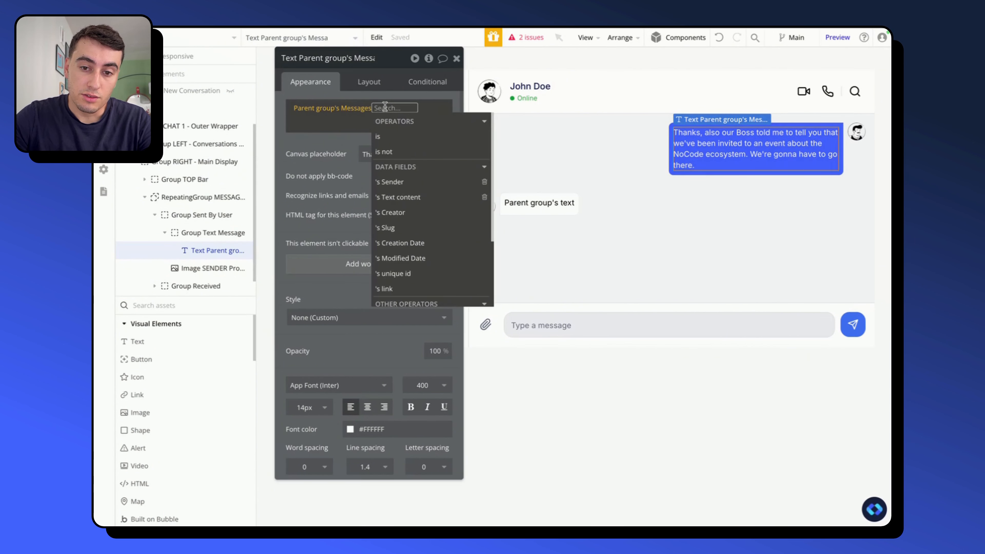
click(410, 198)
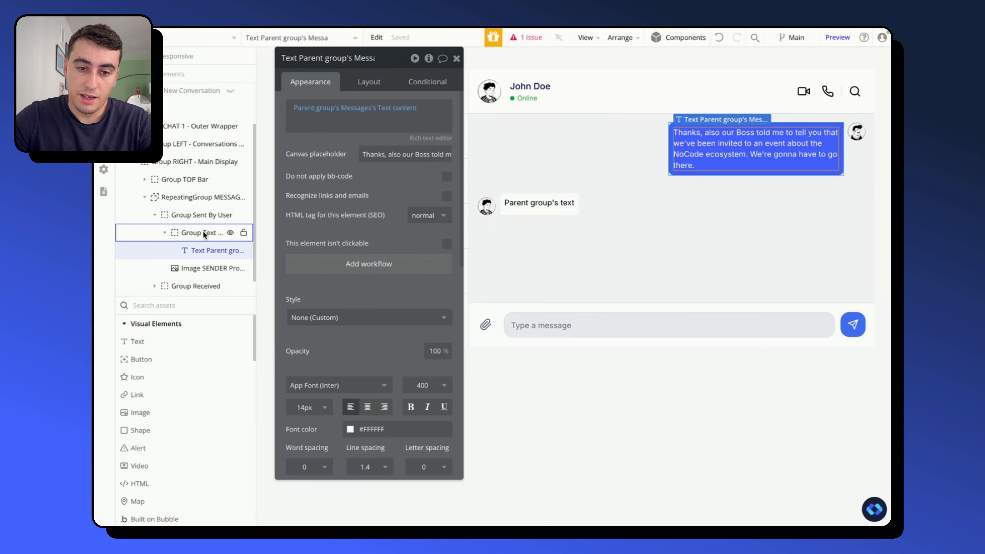
- Set the dynamic image of Image SENDER Profil Pic in Group Sent By User to Parent group's Messages's Sender's Profile picture
click(197, 268)
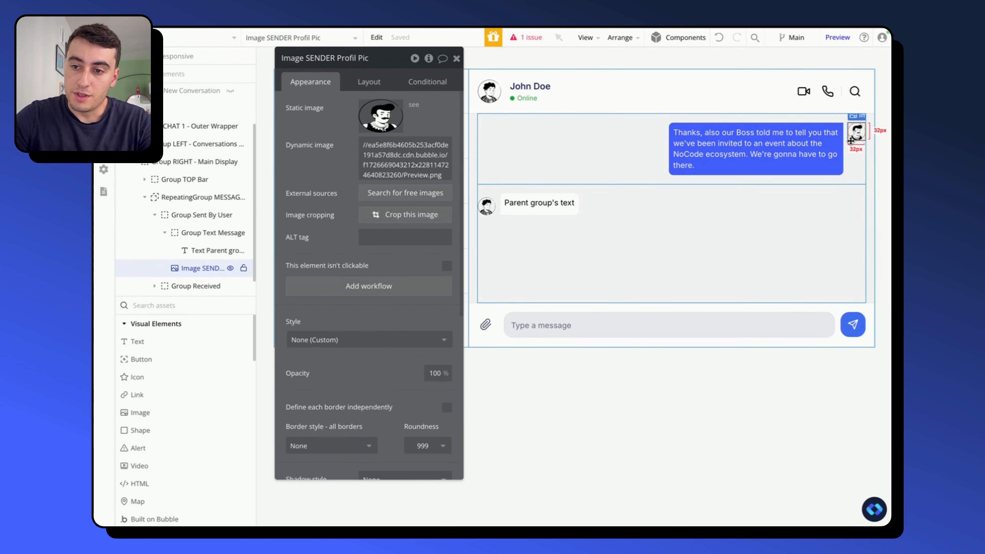
click(405, 159)
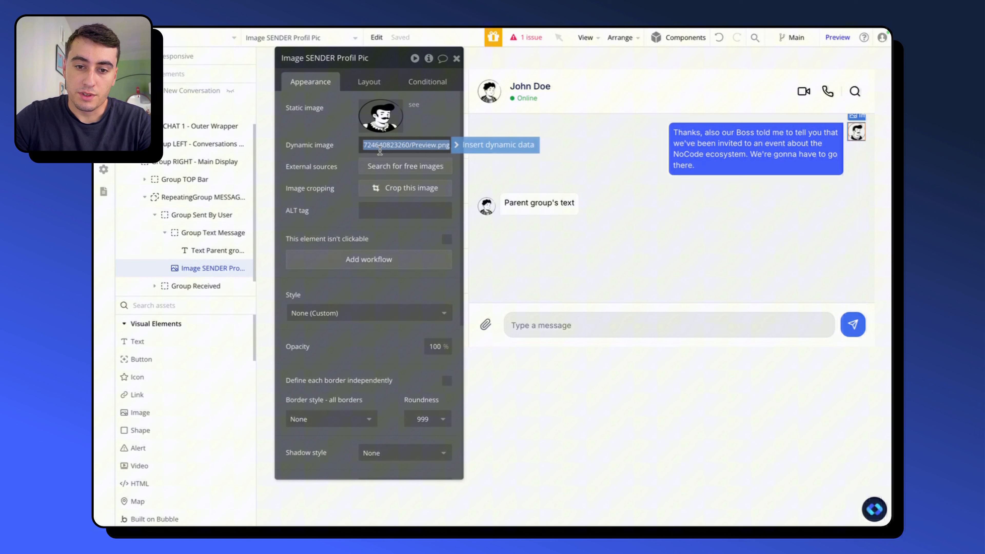
click(484, 148)
click(426, 185)
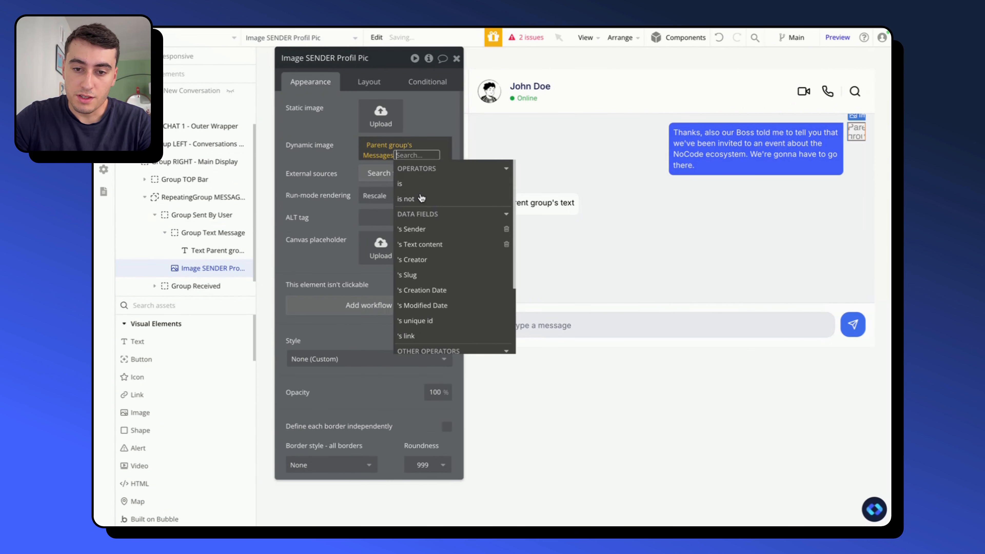
click(437, 229)
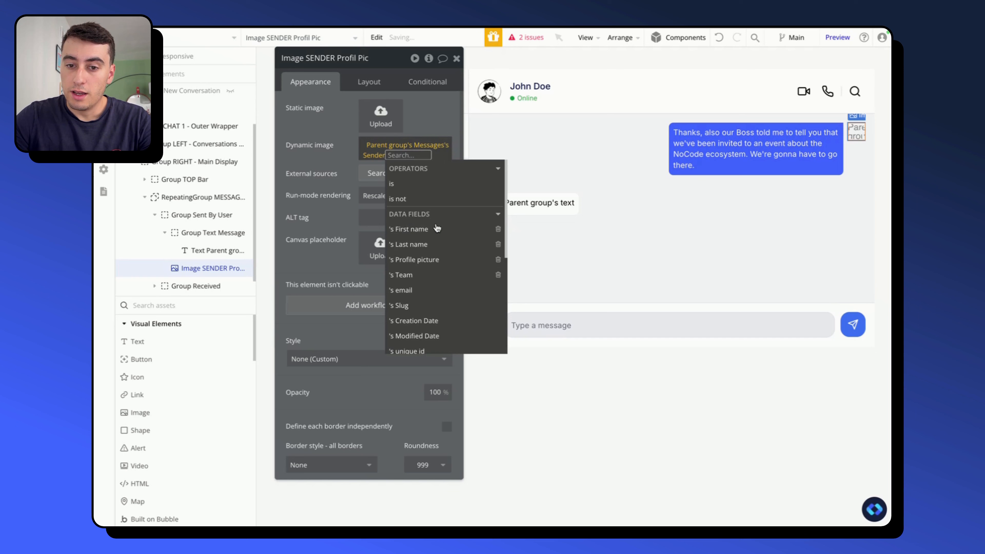
click(440, 266)
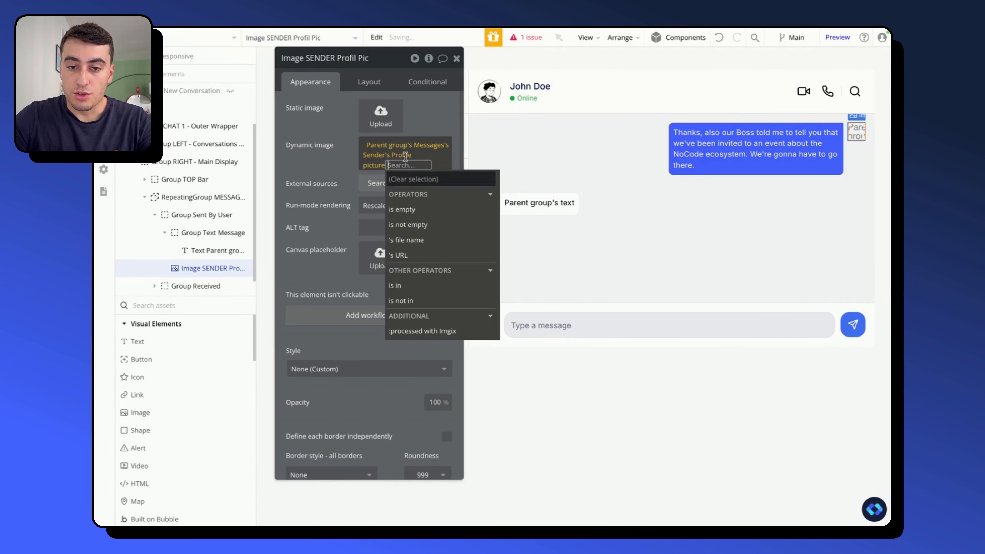
click(326, 129)
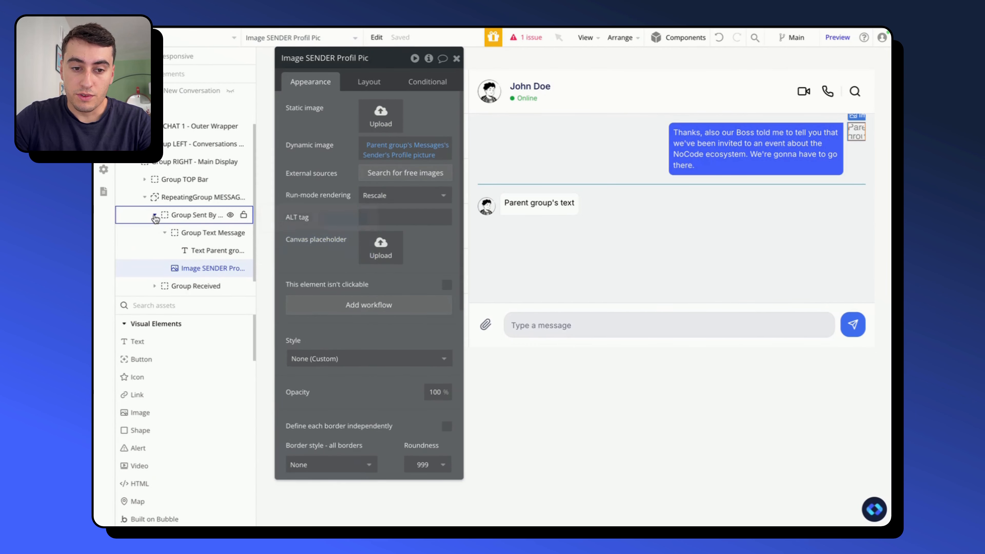
- Collapse Group Sent By User, expand Group Received and set its type of content to Messages
click(170, 216)
click(155, 268)
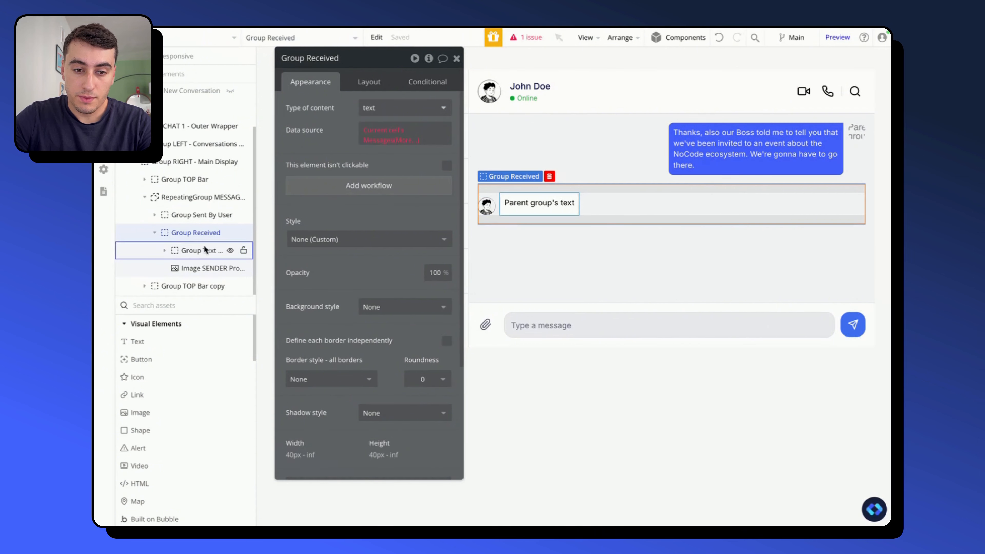
click(374, 112)
text(mes)
click(378, 140)
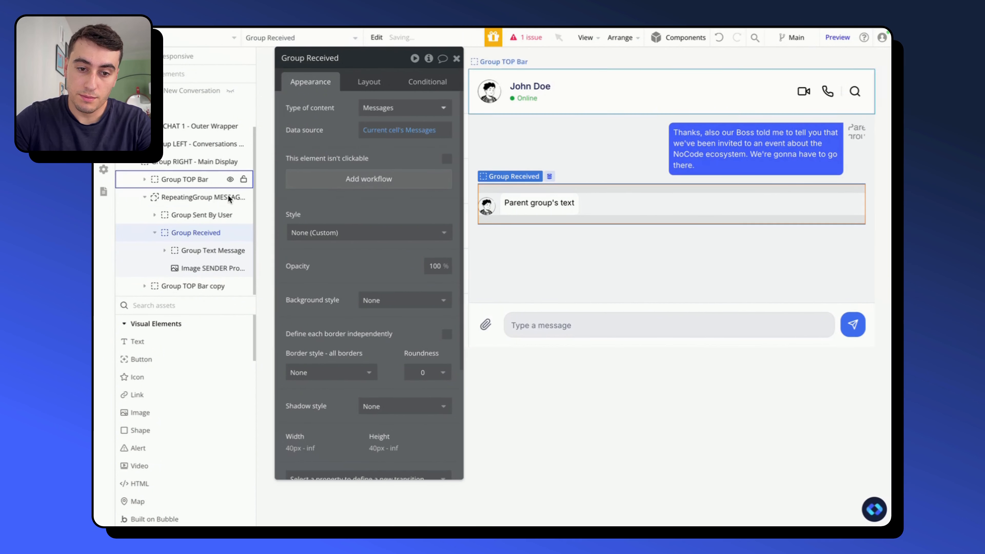
- Set the type of content of Group Text Message inside Group Received to Messages
click(202, 247)
click(403, 107)
text(mes)
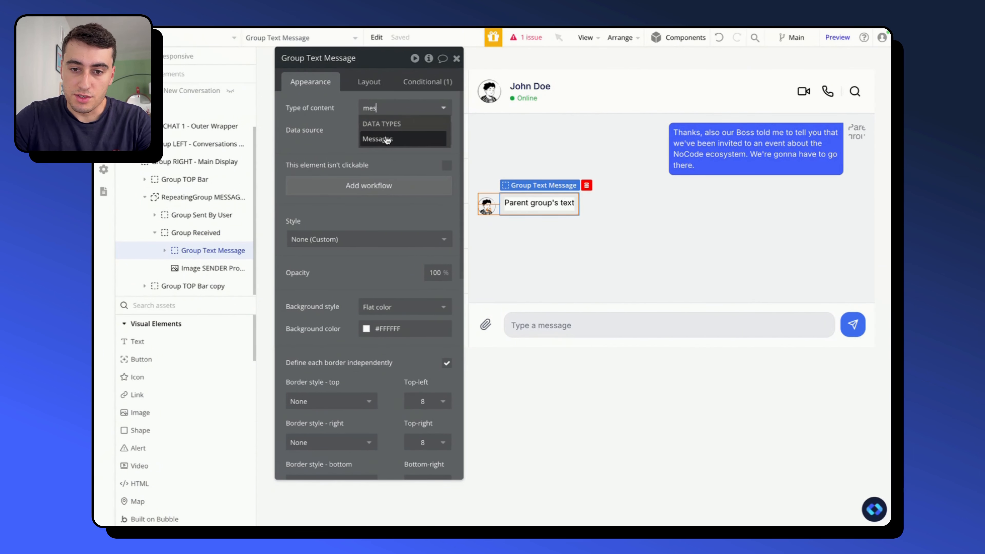
click(382, 140)
- Set the text element in Group Received's Group Text Message to display Parent group's Messages's Text content
click(164, 250)
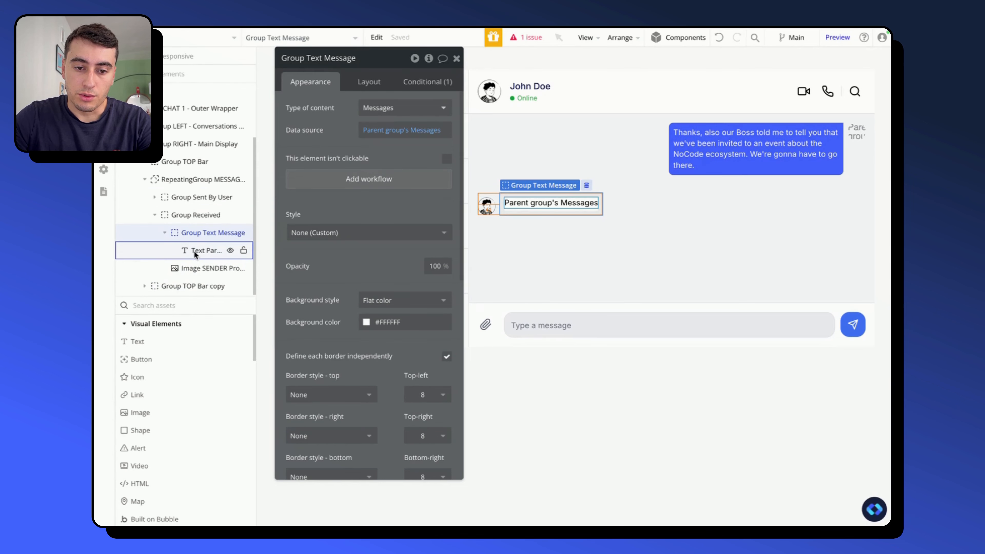
click(195, 250)
click(384, 108)
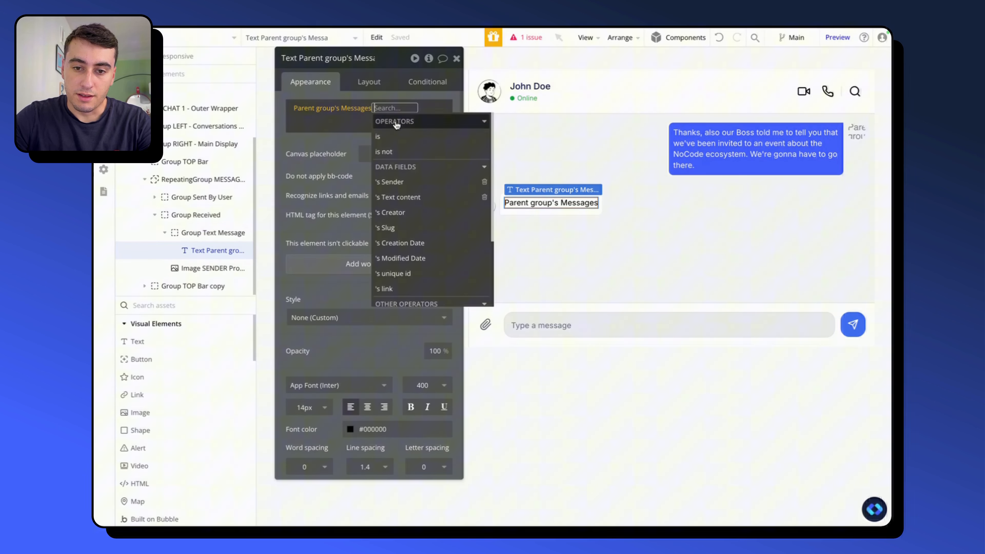
click(405, 197)
click(293, 162)
- Set the dynamic image of Image SENDER Profil Pic in Group Received to Parent group's Messages's Sender's Profile picture
click(202, 268)
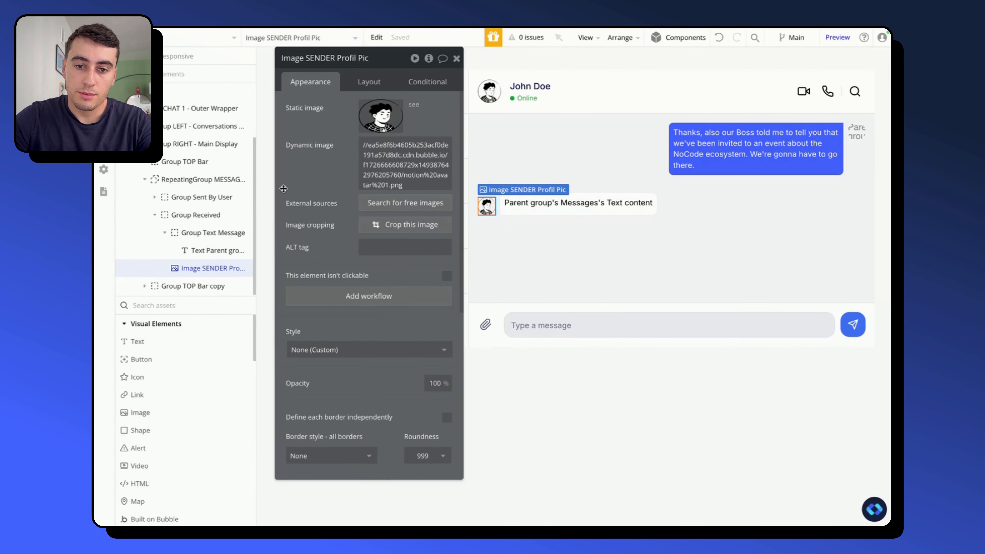
click(407, 145)
click(409, 189)
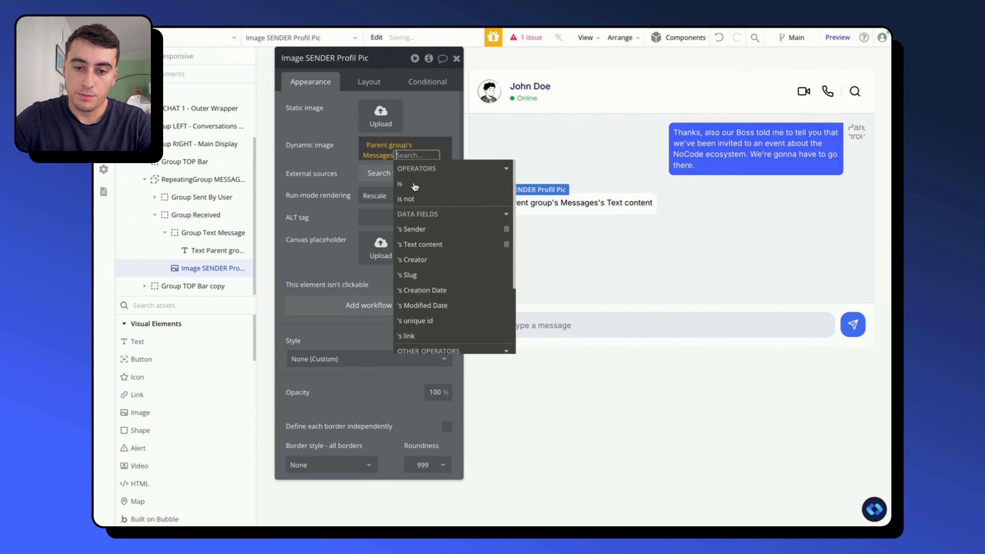
click(409, 228)
click(426, 259)
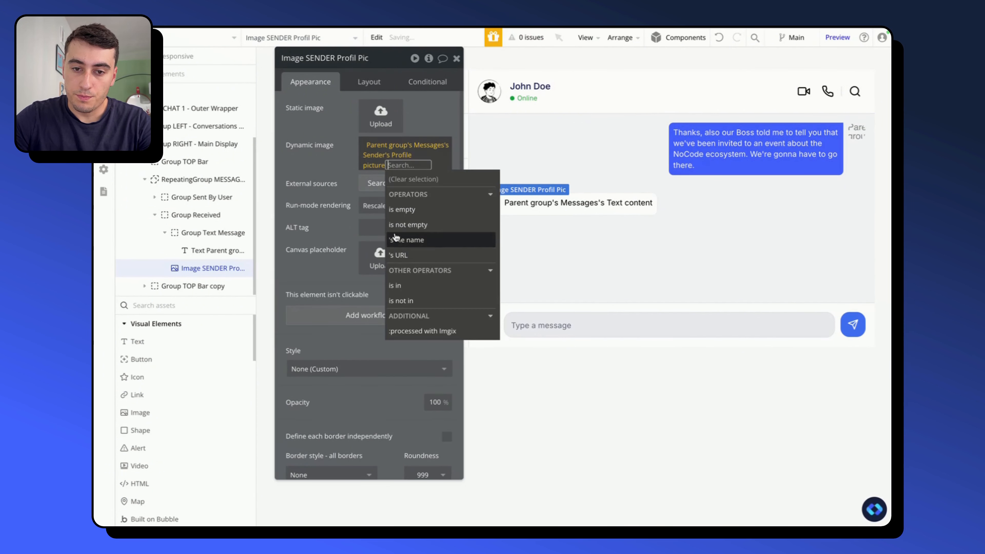
click(426, 222)
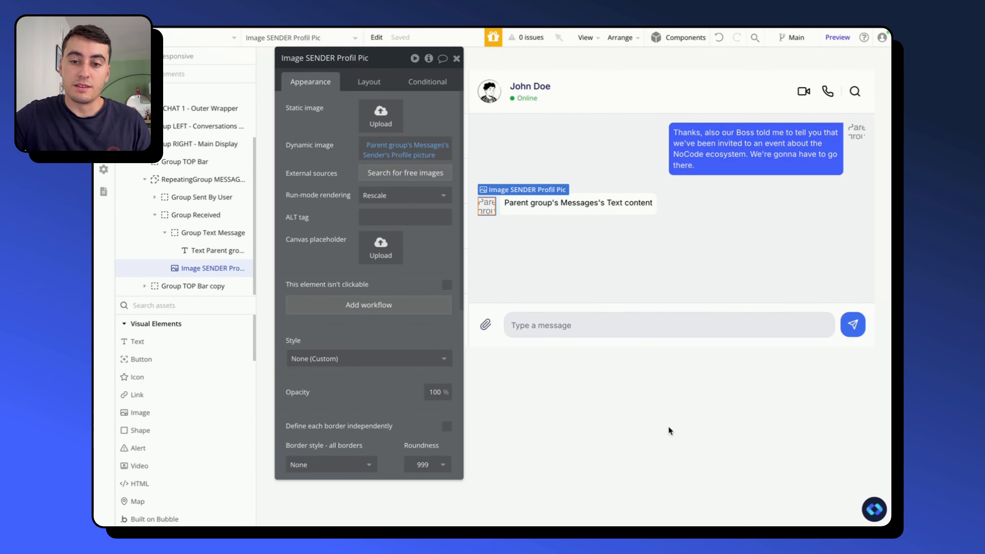
- Add a condition to Group Sent By User for when Current cell's Messages's Sender is Current User
click(677, 220)
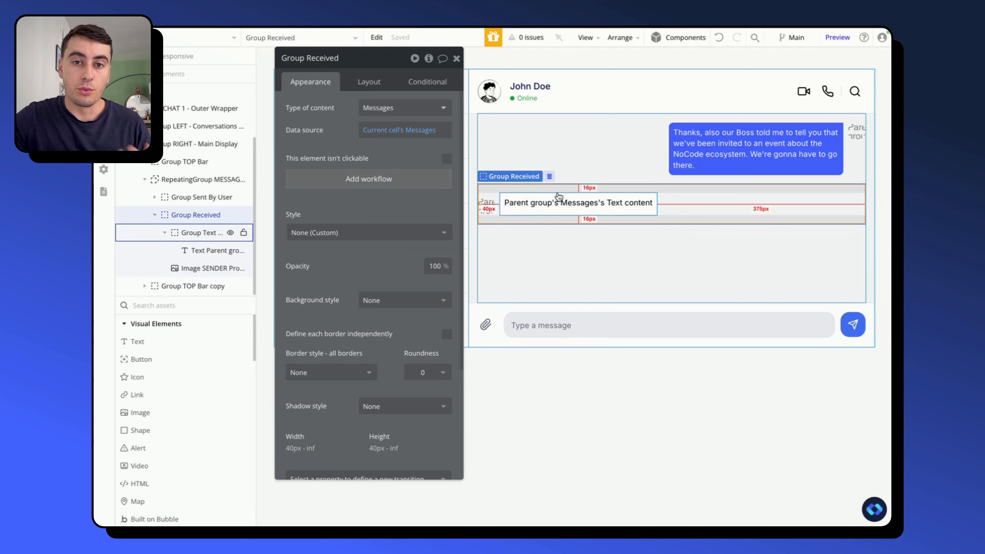
click(538, 146)
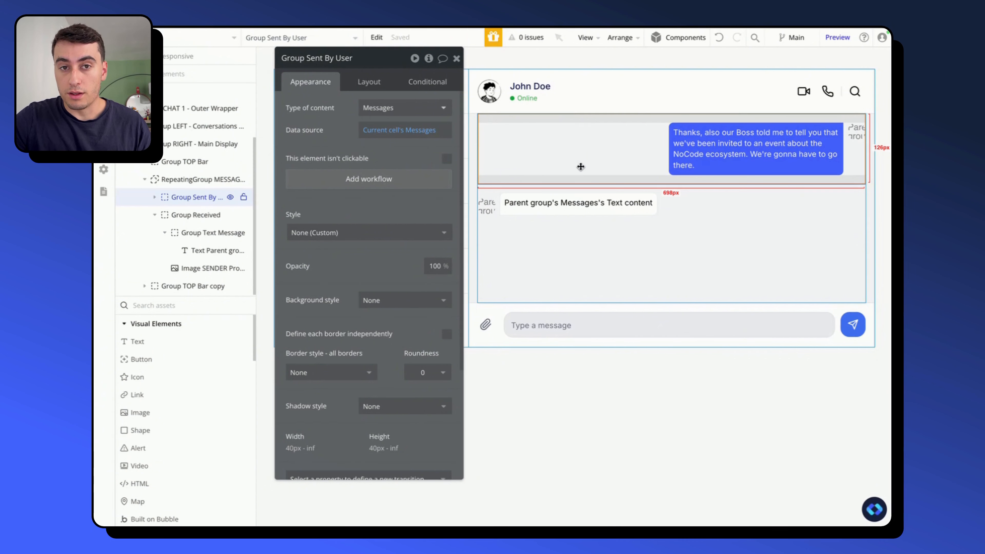
click(427, 82)
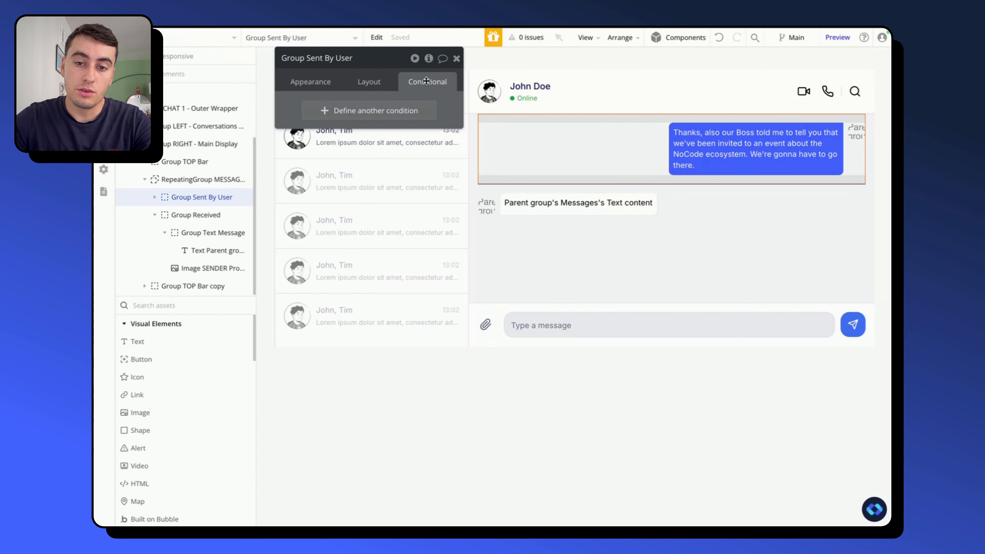
click(329, 105)
click(327, 113)
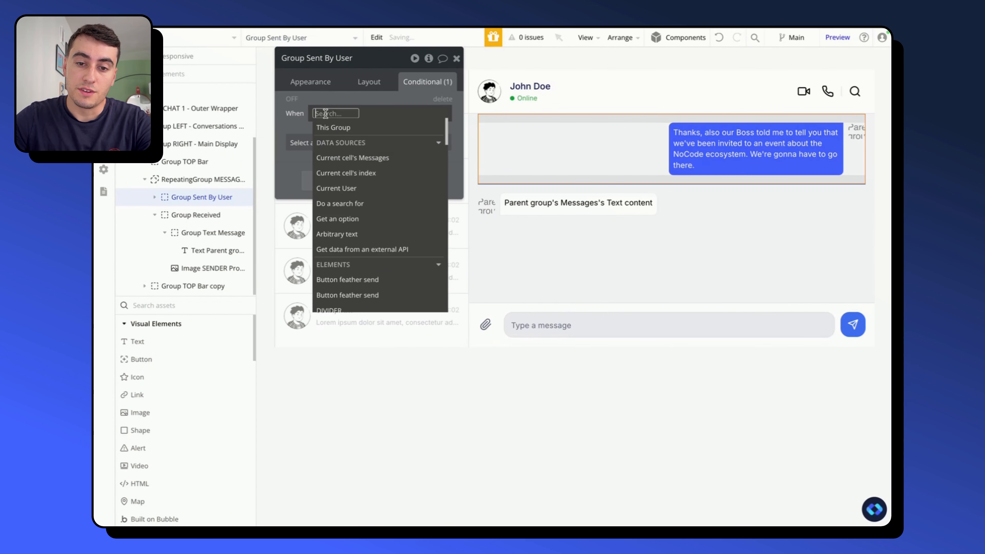
click(371, 162)
click(407, 188)
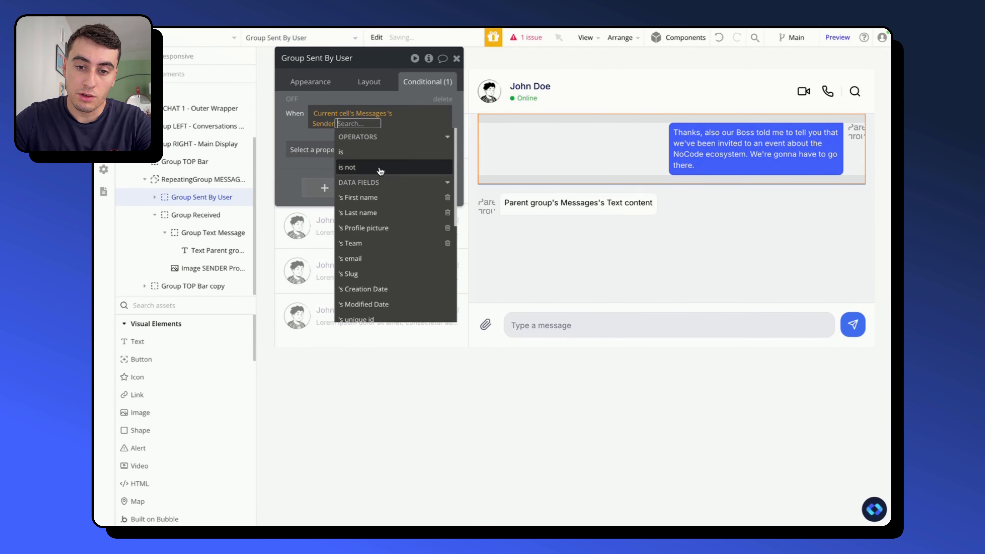
click(353, 154)
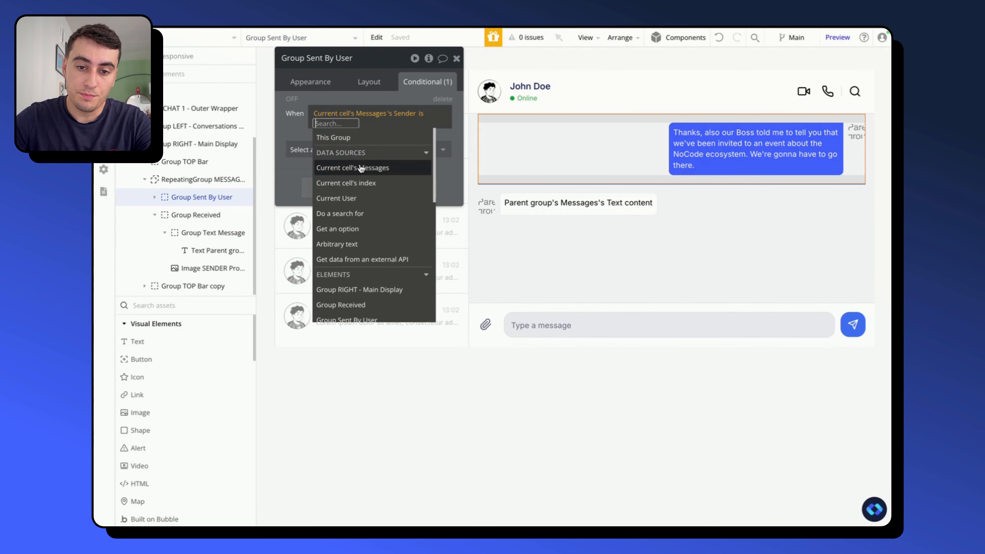
click(354, 198)
click(303, 133)
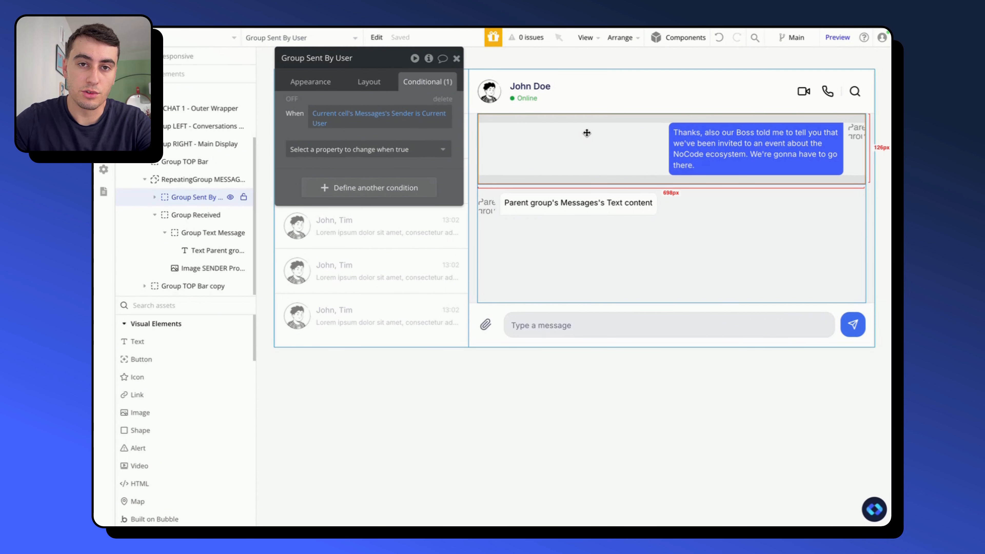
- Make Group Sent By User visible when its condition is true, and check its page-load visibility and collapse settings
click(341, 151)
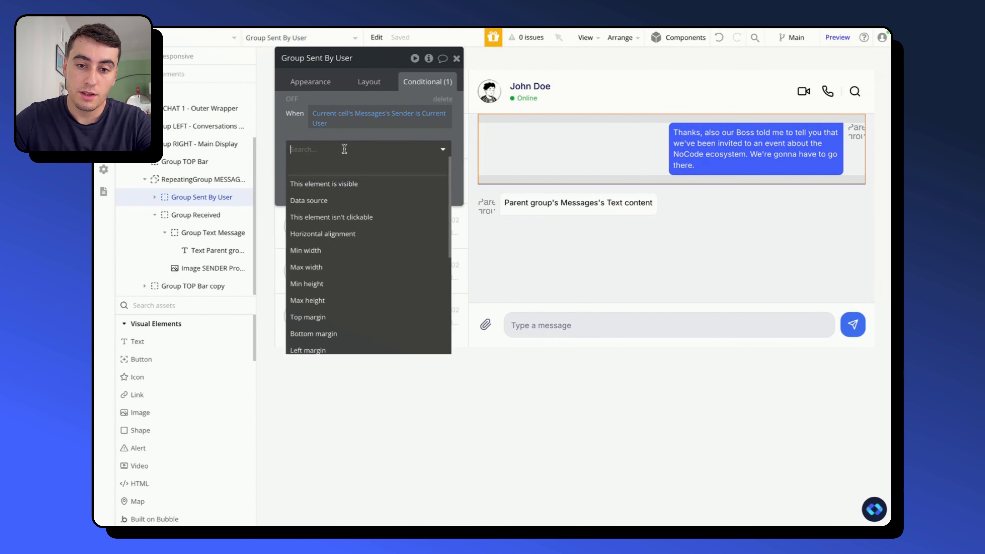
click(345, 184)
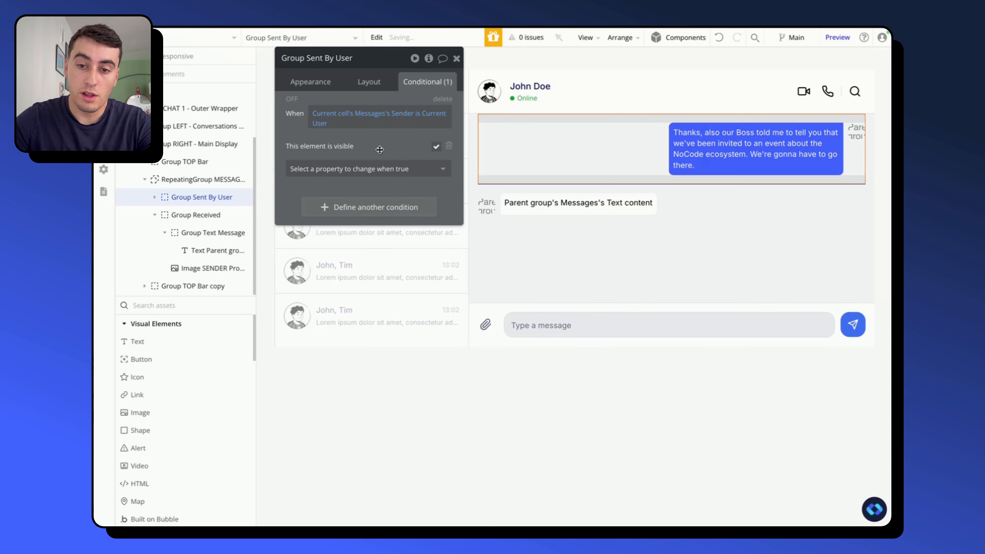
click(358, 80)
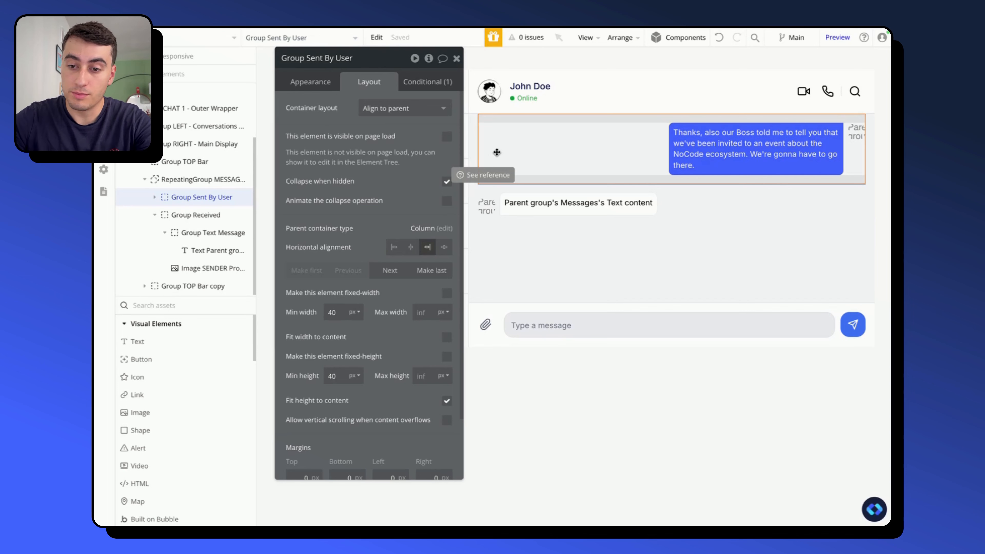
- Add a condition making Group Received visible when Current cell's Messages's Sender is not Current User
click(678, 201)
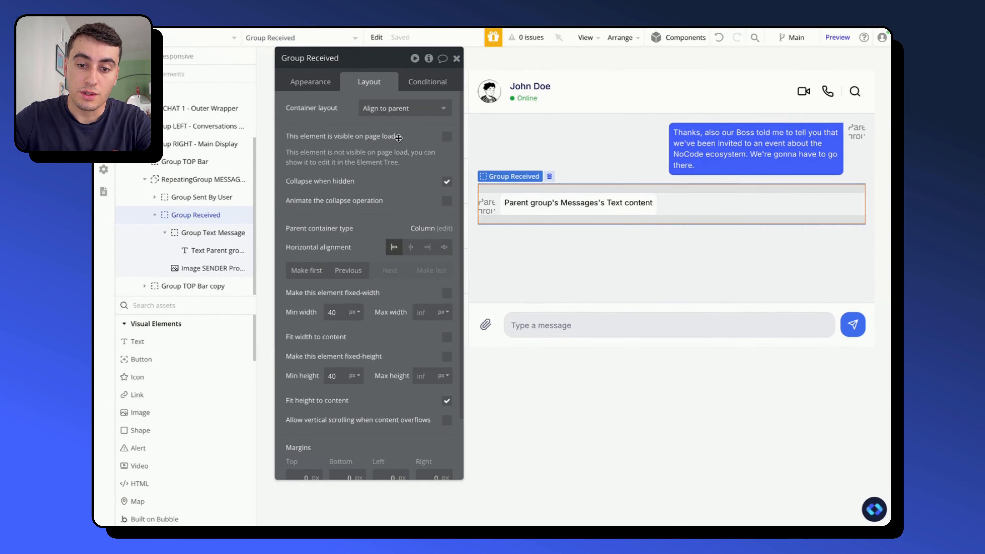
click(427, 81)
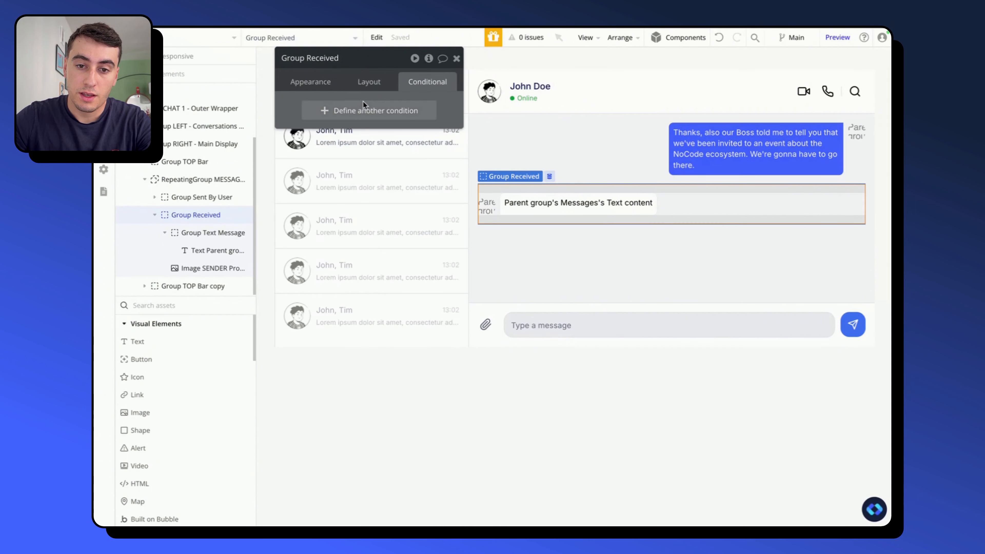
click(332, 112)
click(334, 114)
click(351, 143)
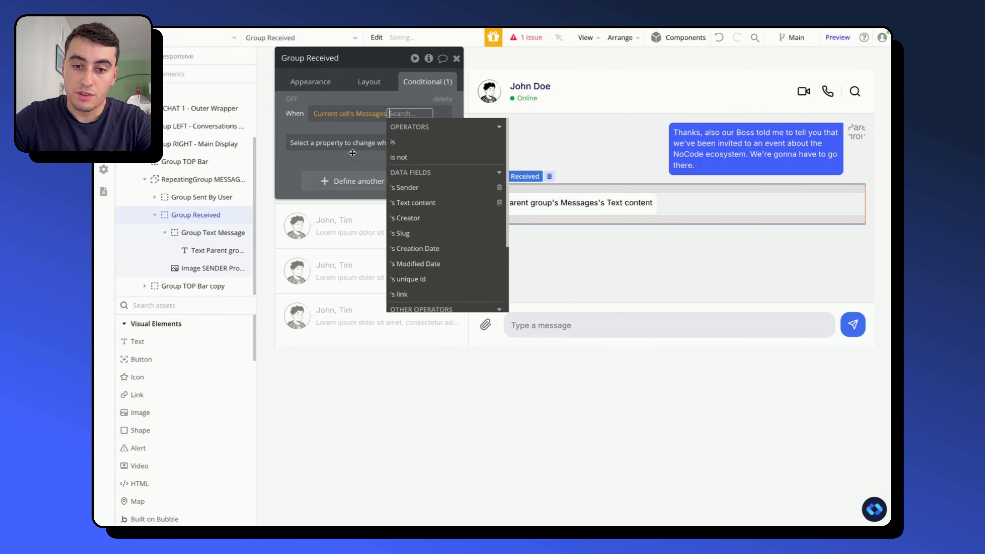
click(404, 187)
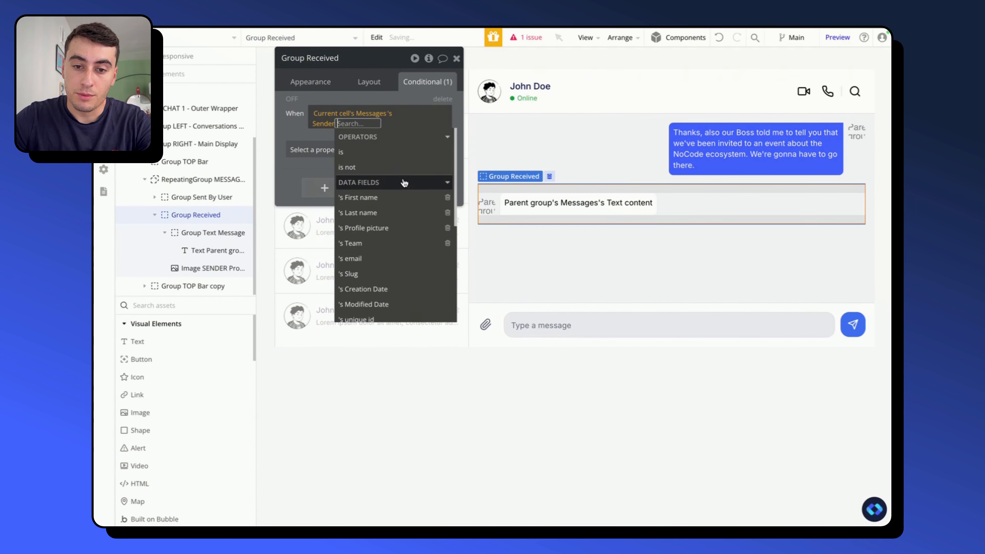
click(393, 166)
click(384, 198)
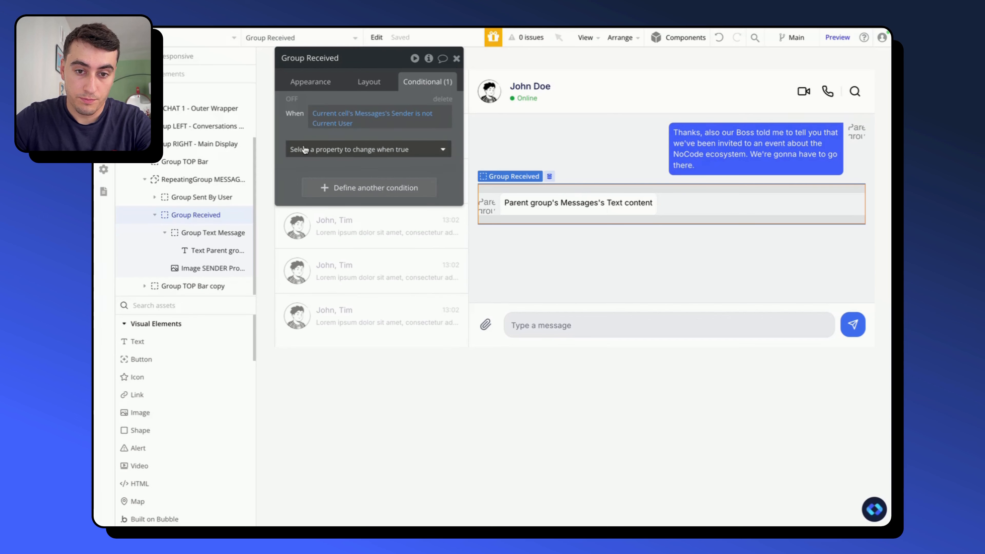
click(334, 149)
click(334, 182)
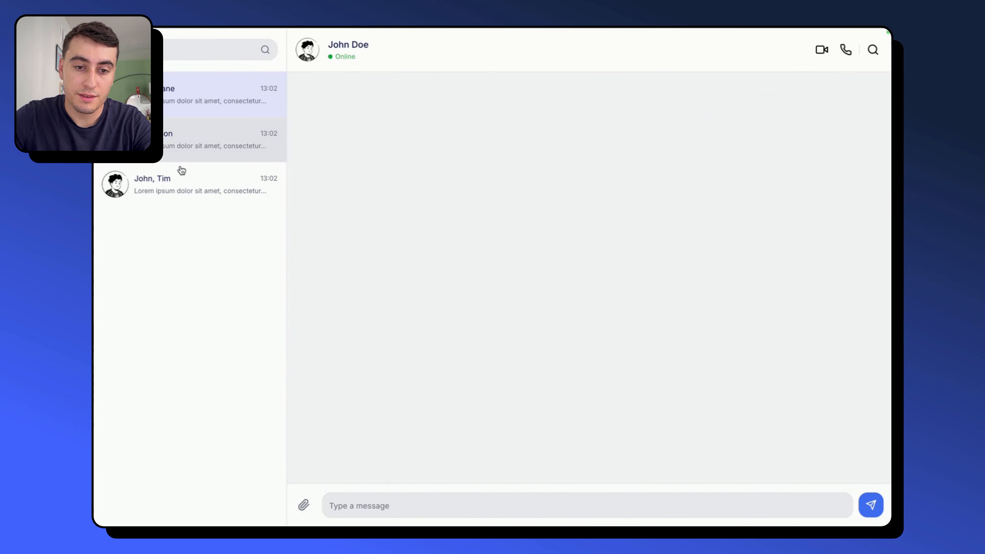
- Open each conversation in the preview and examine its sent and received messages
click(194, 134)
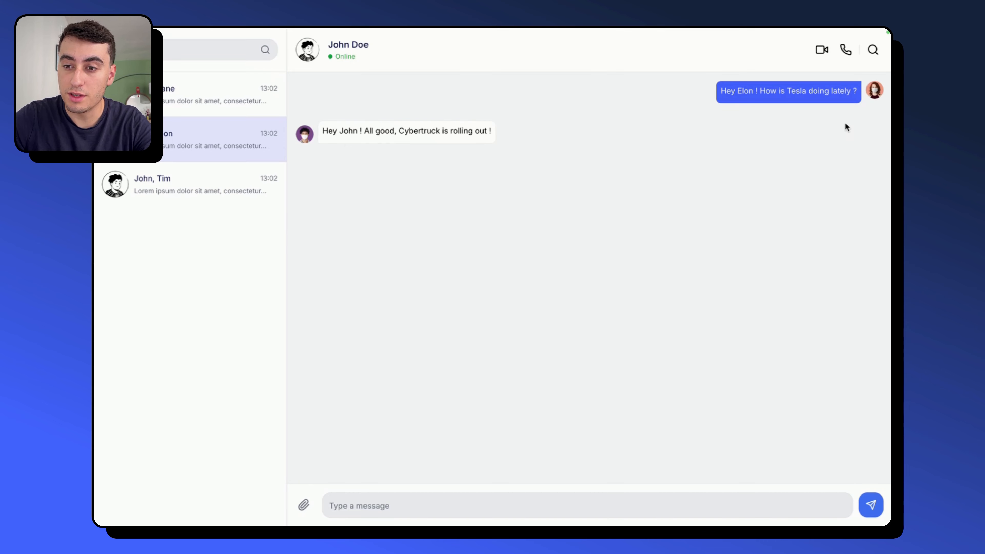
click(236, 184)
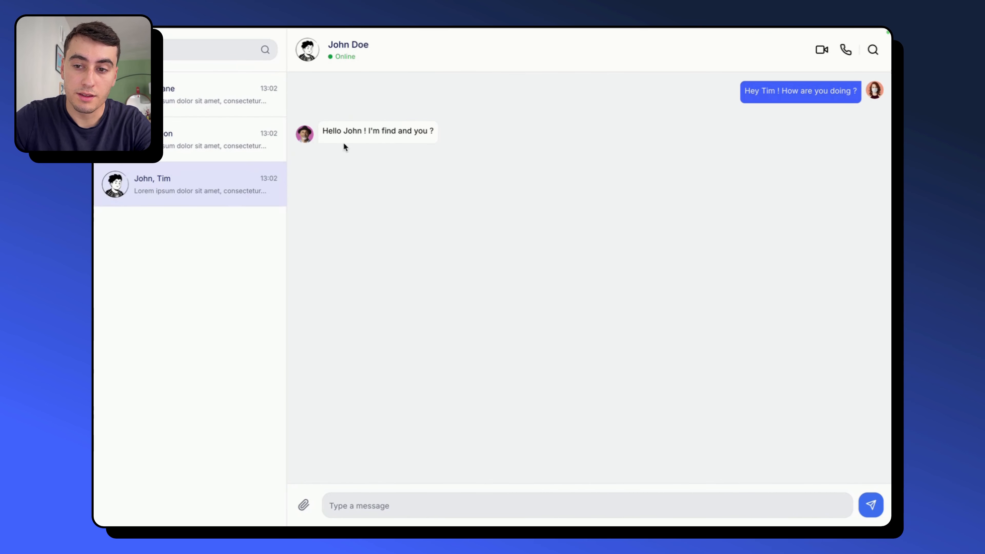
click(228, 154)
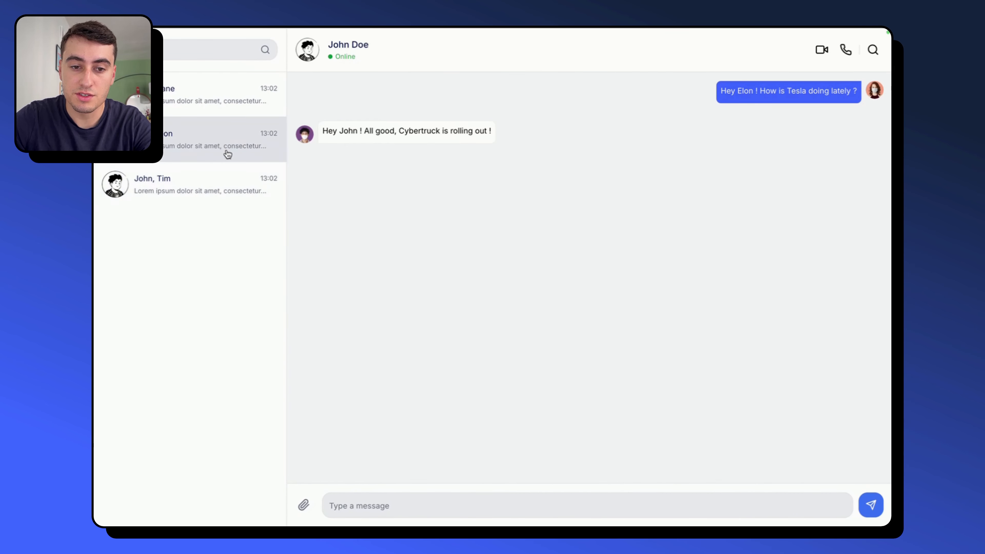
click(231, 186)
click(196, 108)
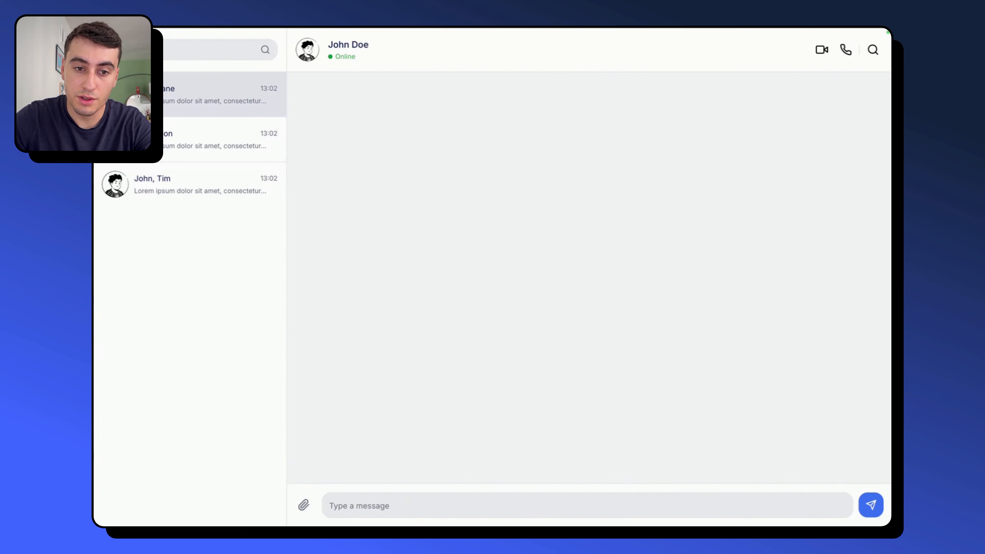
- Reopen the second and third conversations in the preview and check their messages and the name in the chat header
click(175, 132)
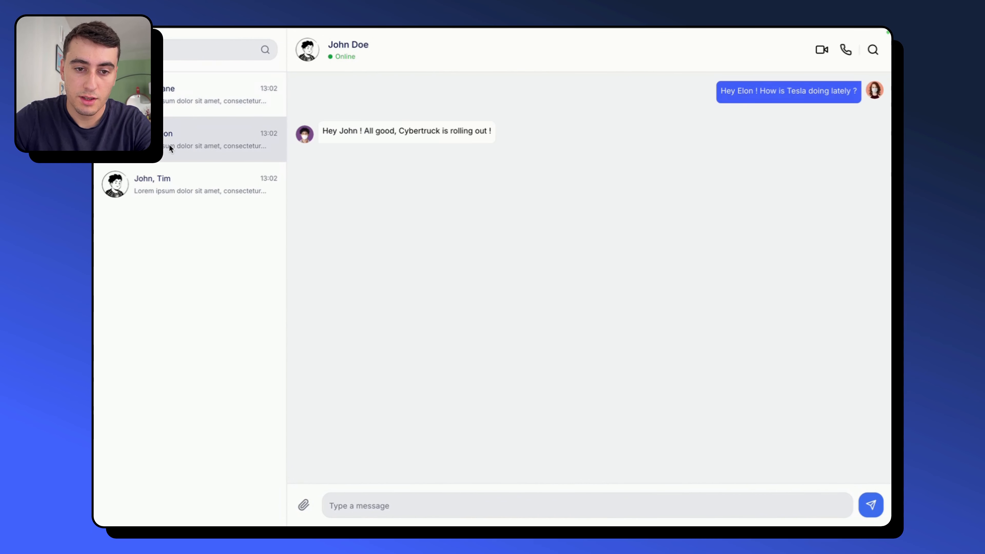
click(169, 181)
click(201, 148)
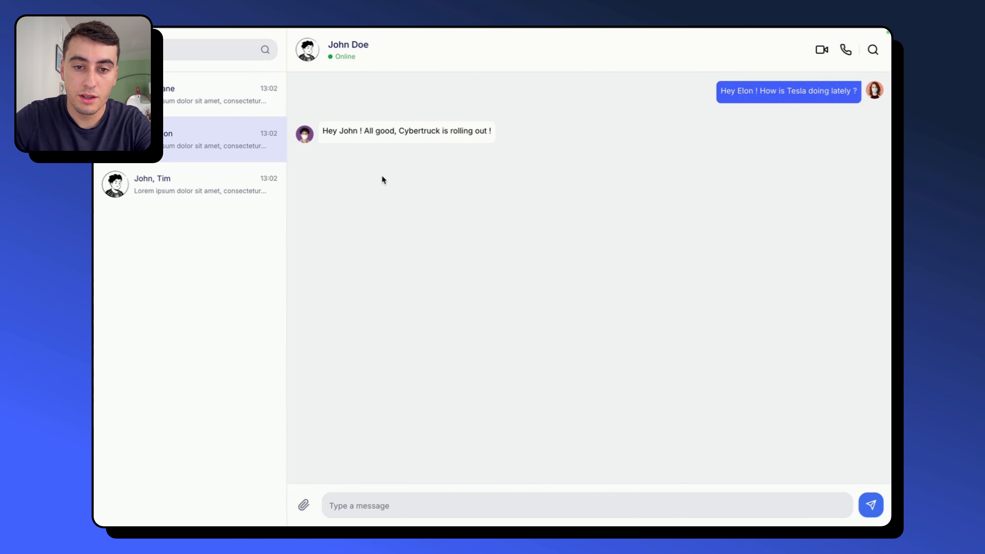
drag(333, 44, 388, 49)
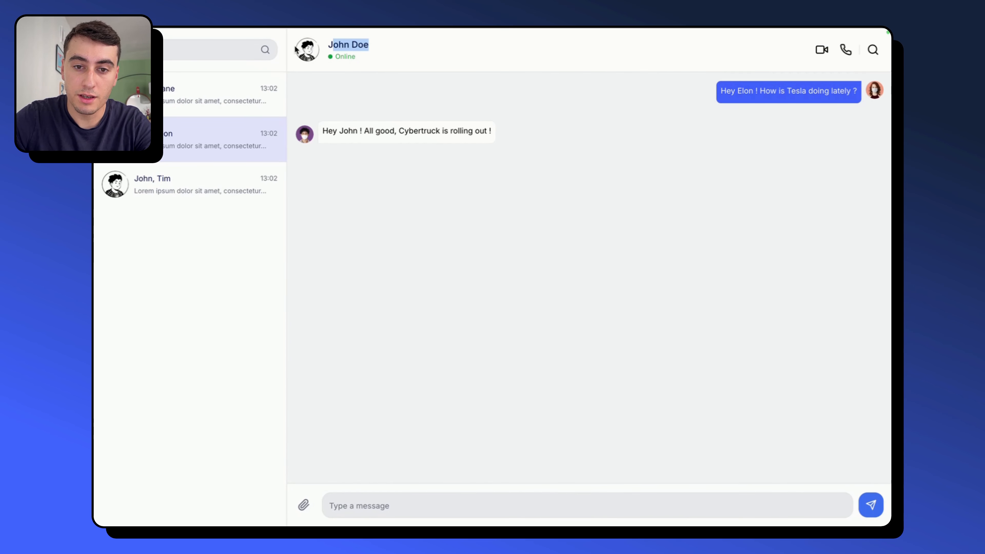
click(398, 108)
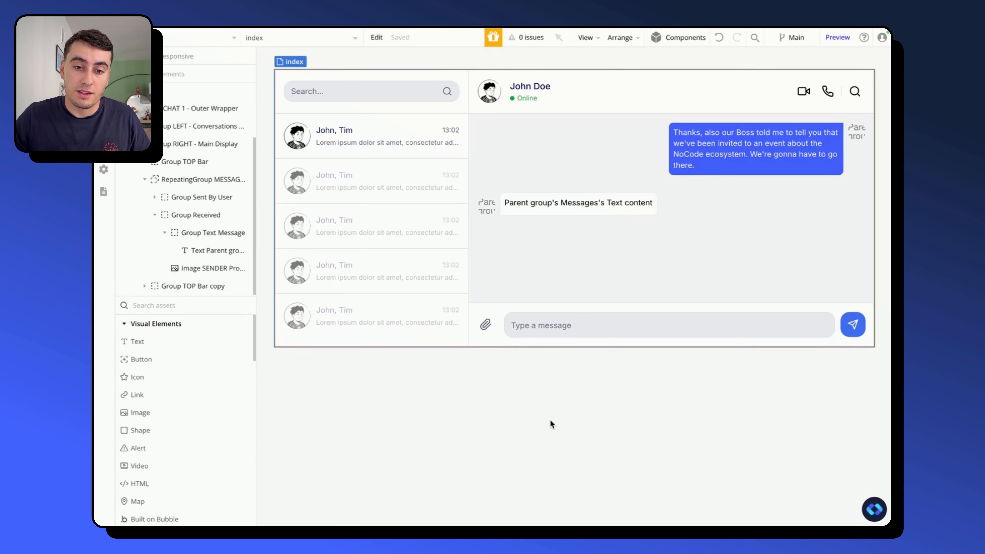
- Inspect the message input and the send button's conditions in the index page editor
double_click(567, 327)
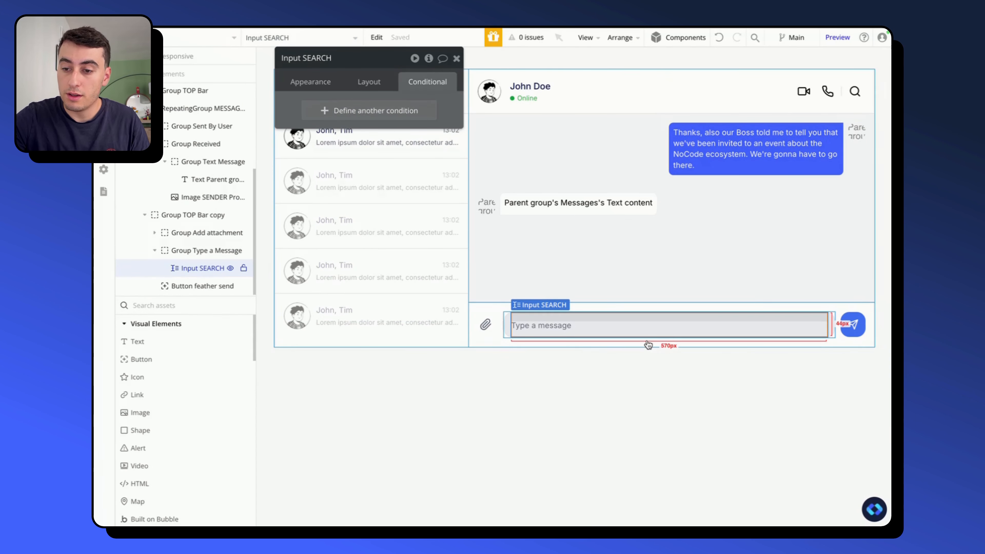
click(856, 328)
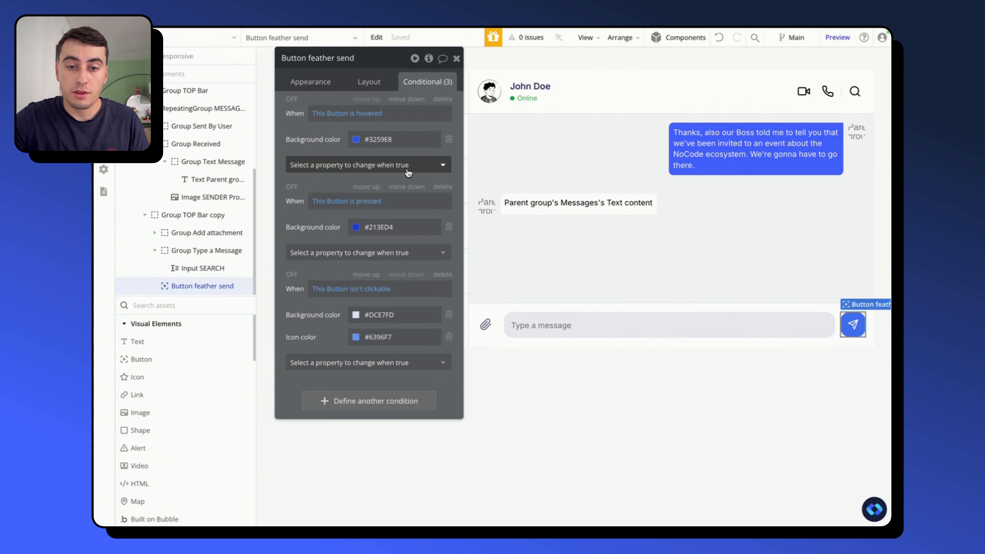
click(456, 58)
double_click(578, 440)
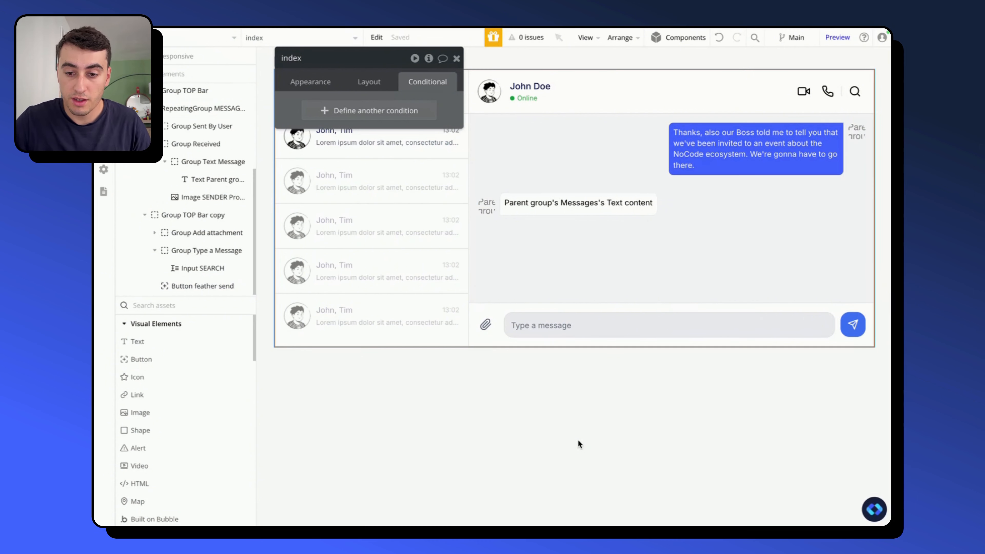
- Create a workflow for Button feather send with a Create a new thing action of type Messages
click(844, 334)
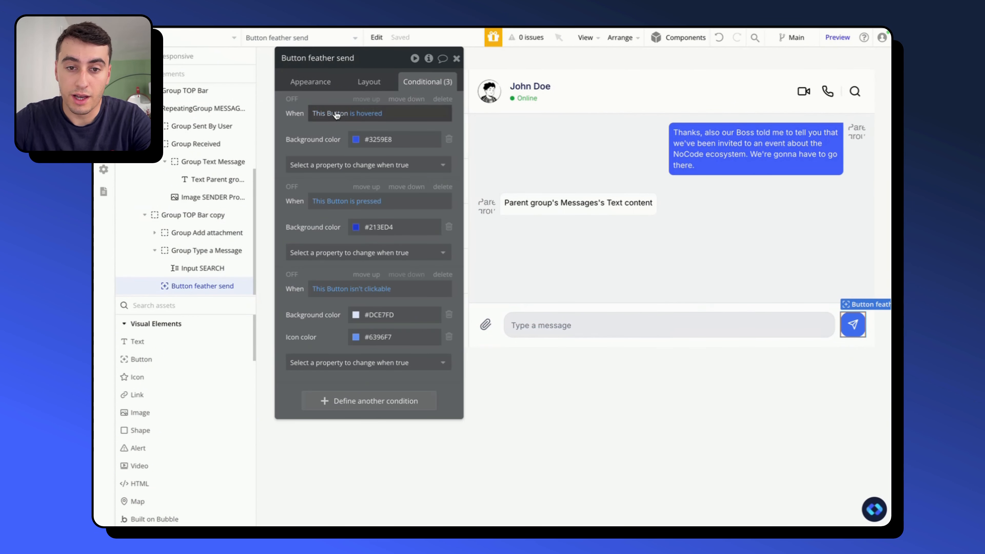
click(313, 92)
click(368, 179)
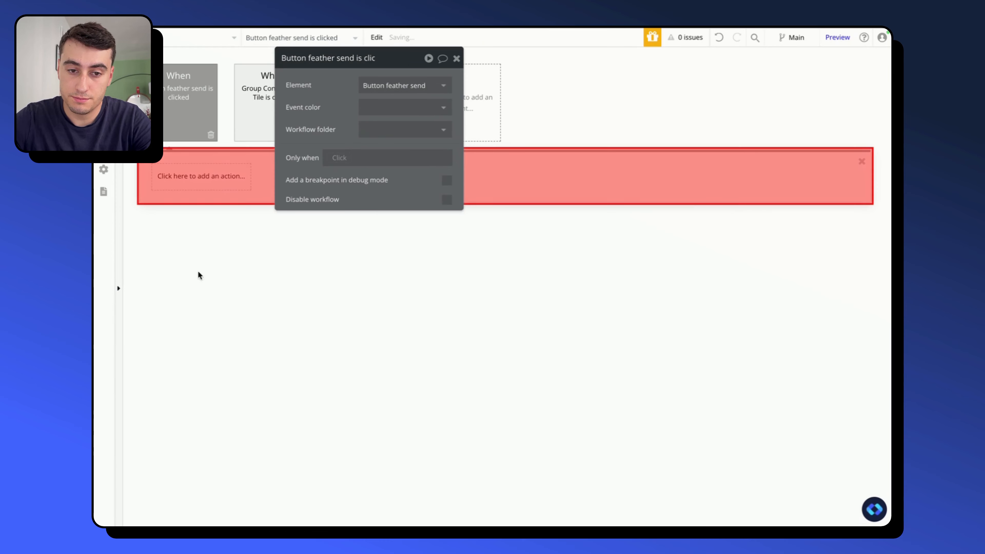
click(201, 188)
text(create)
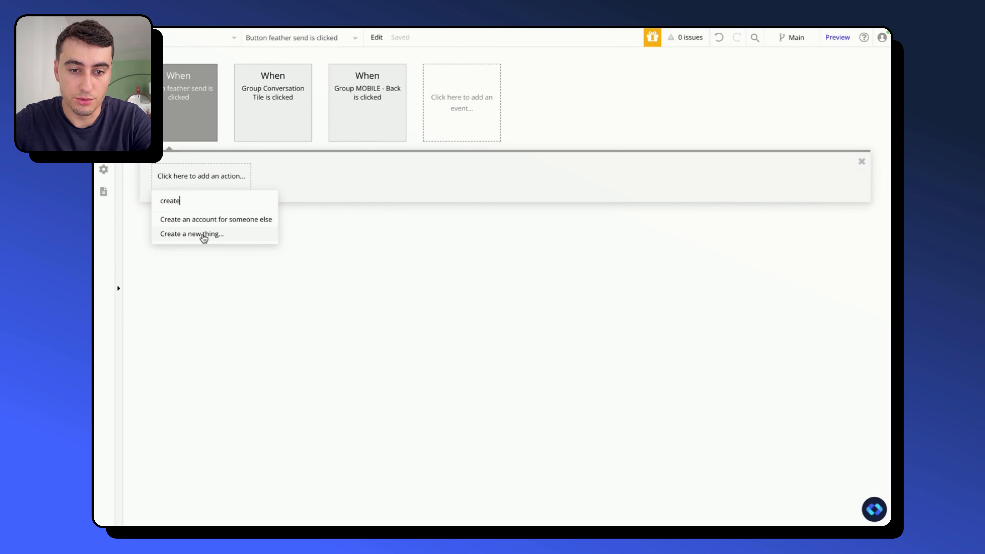
click(203, 234)
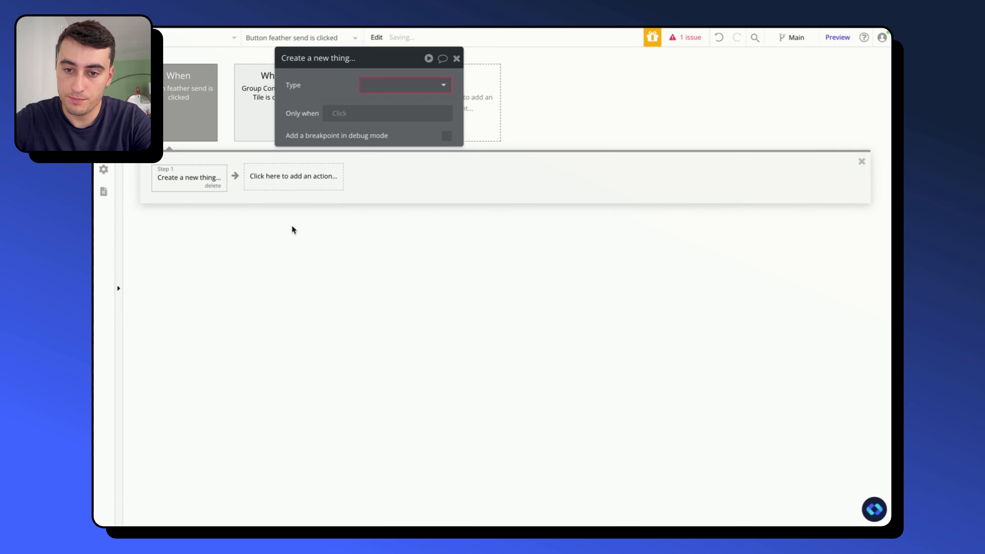
click(388, 82)
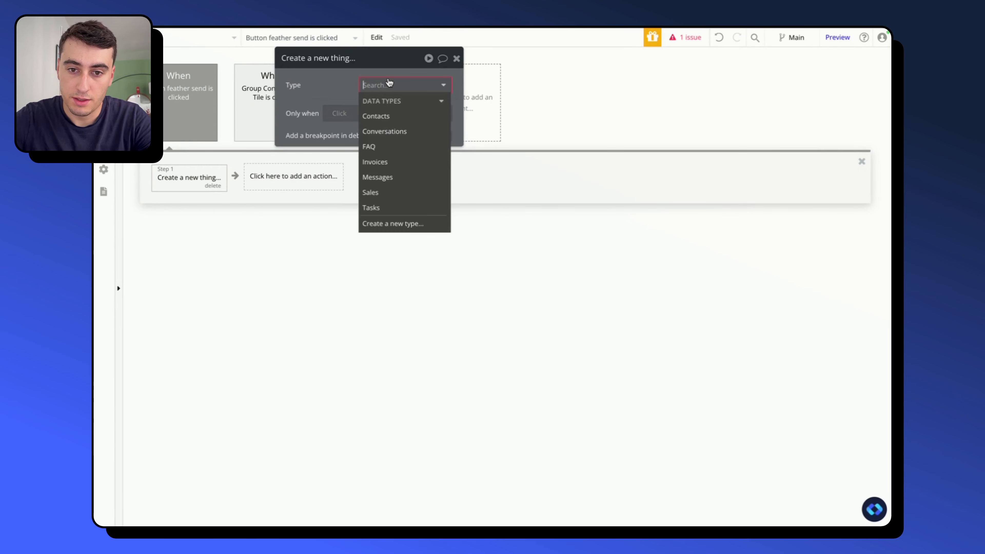
click(390, 177)
- Add the Sender and Text content fields to the Create a new Messages action
click(333, 116)
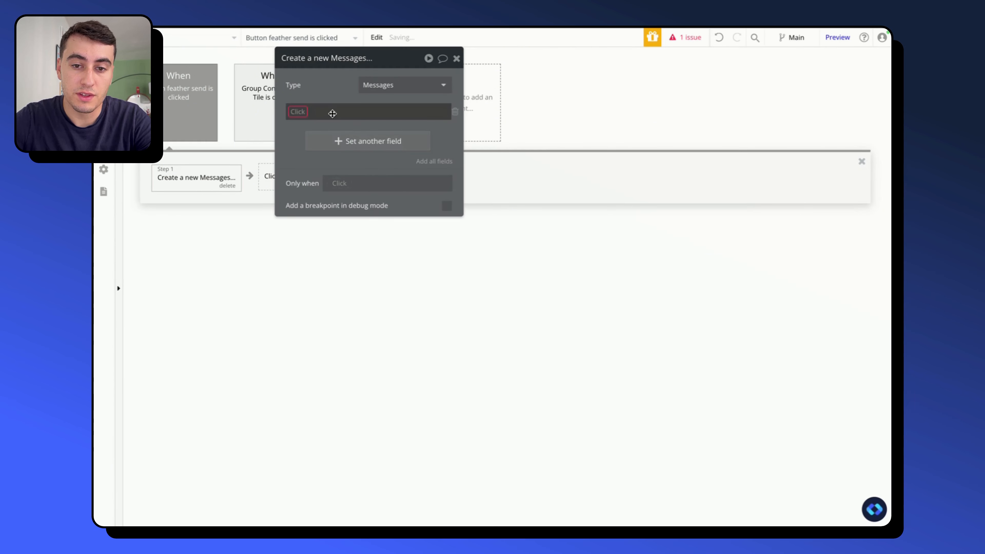
click(303, 113)
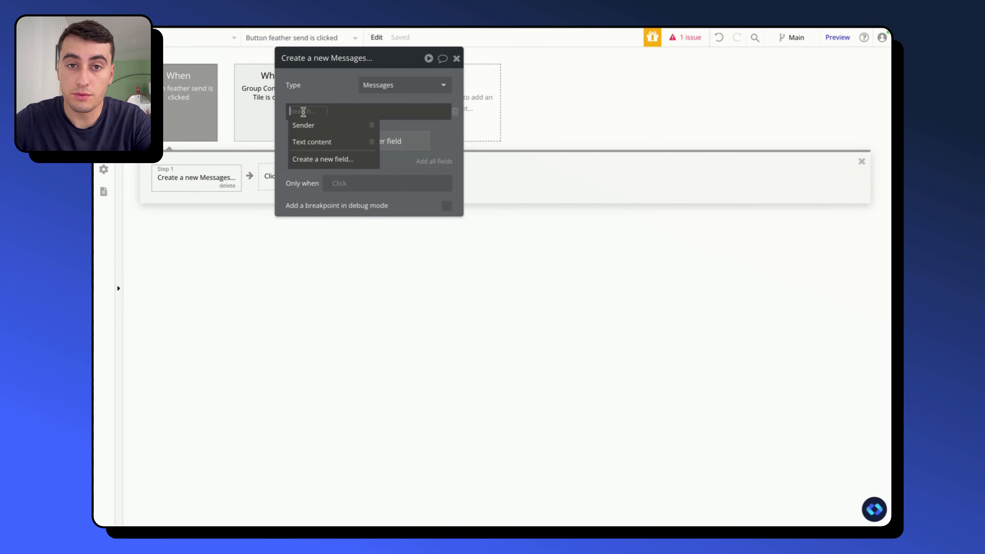
click(302, 125)
click(338, 140)
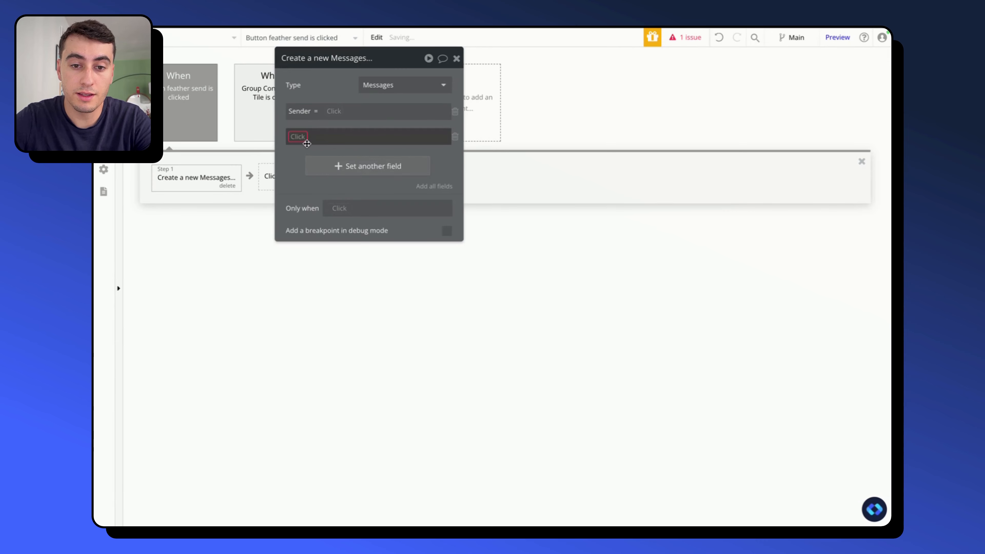
click(310, 166)
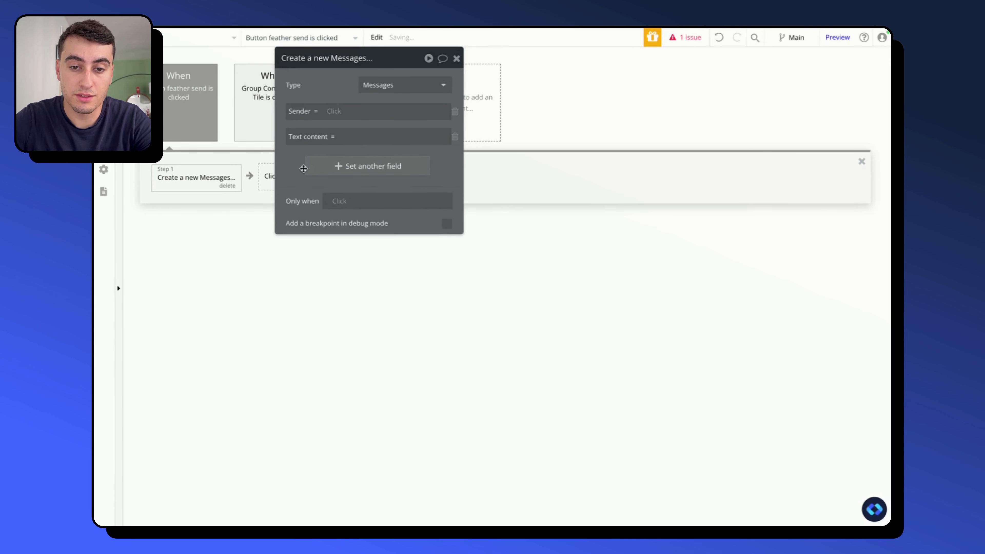
- Set the new message's Sender field to Current User
click(336, 113)
text(current)
click(351, 138)
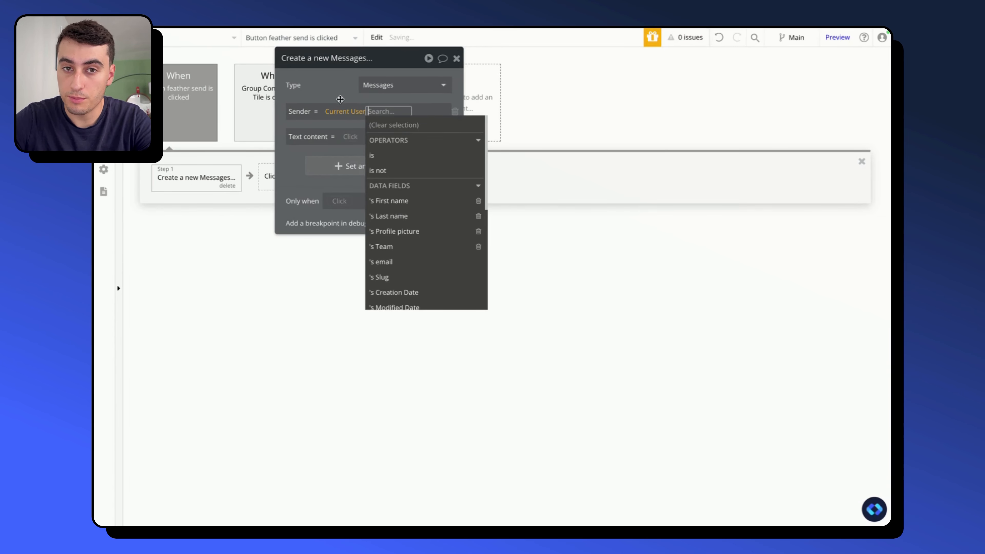
click(332, 96)
click(348, 137)
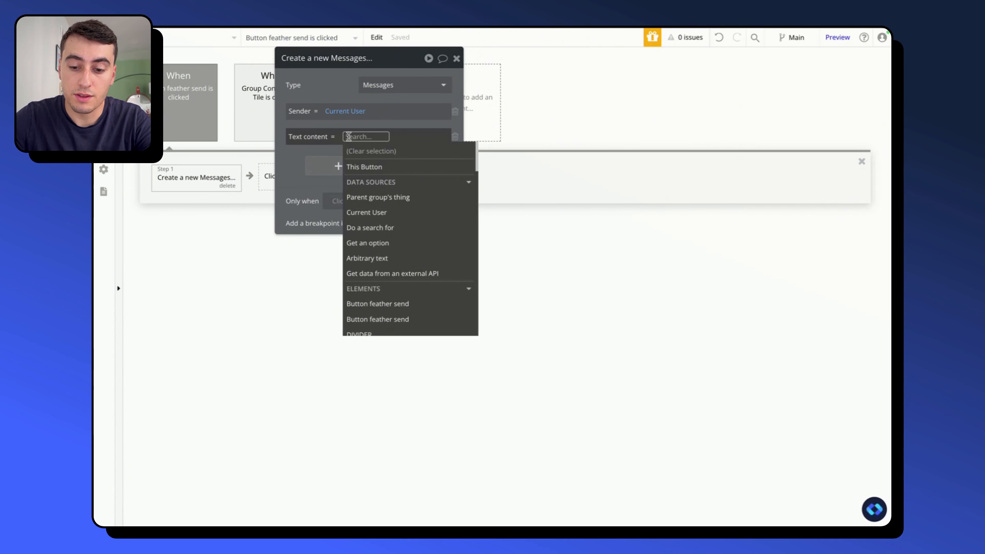
text(input)
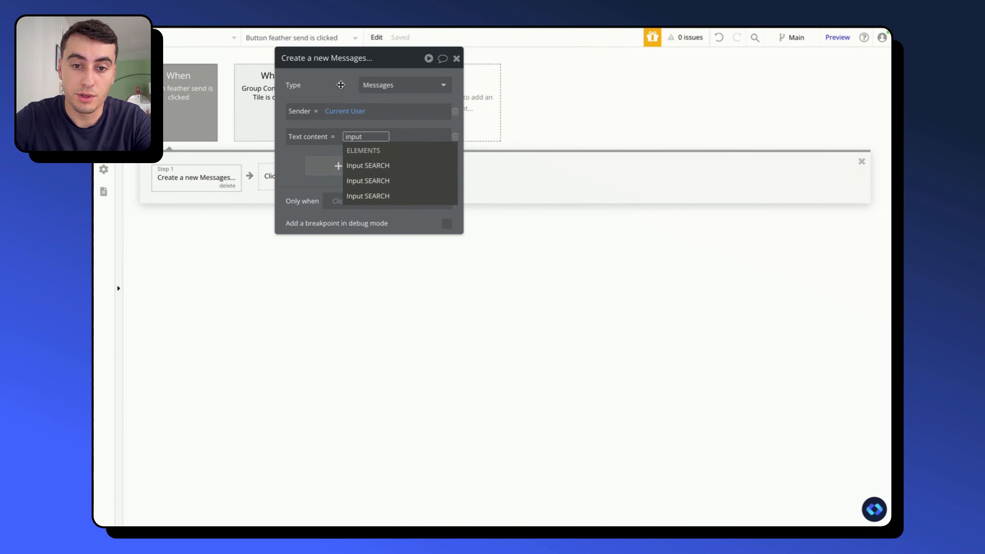
click(340, 84)
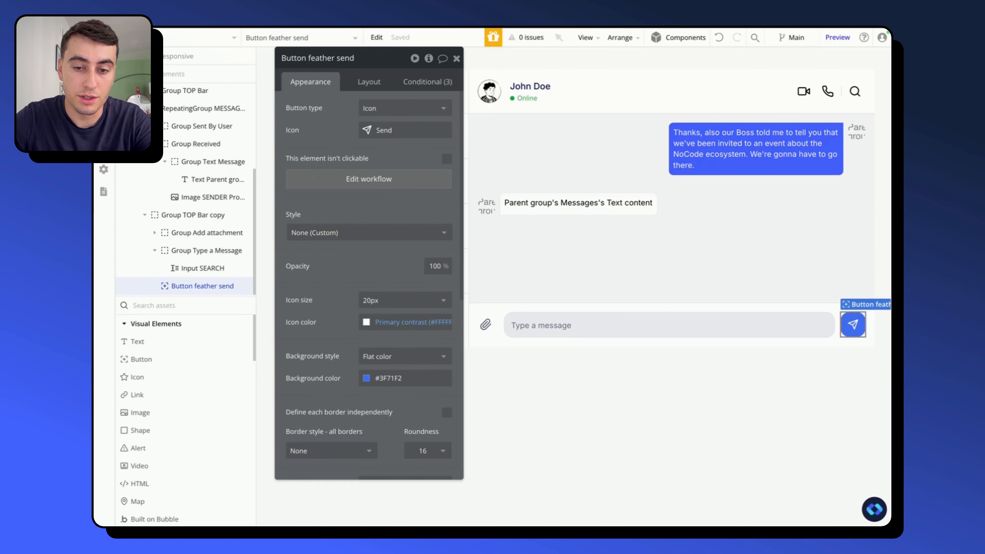
- Rename the "Type a message" input element as Input Text Message
click(588, 319)
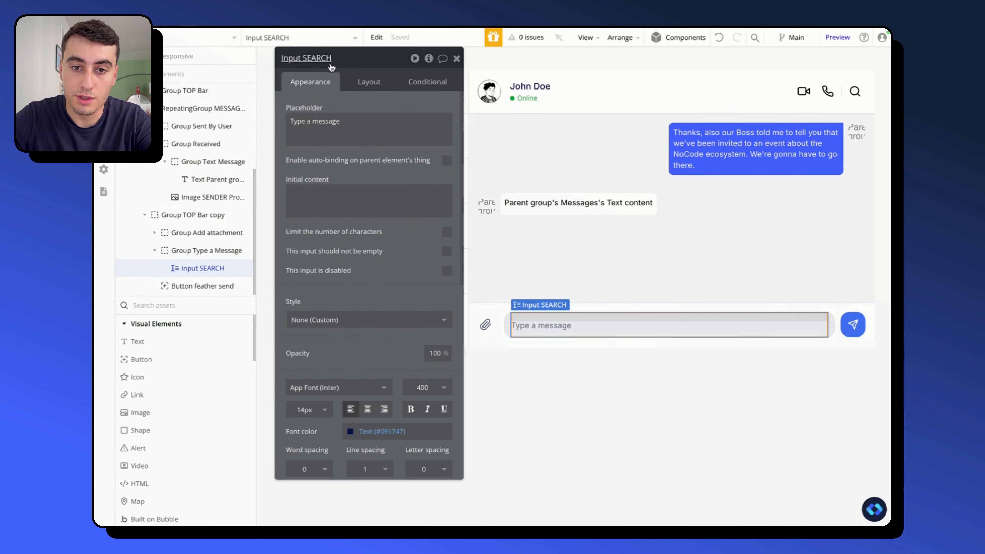
double_click(326, 58)
text(Text Me)
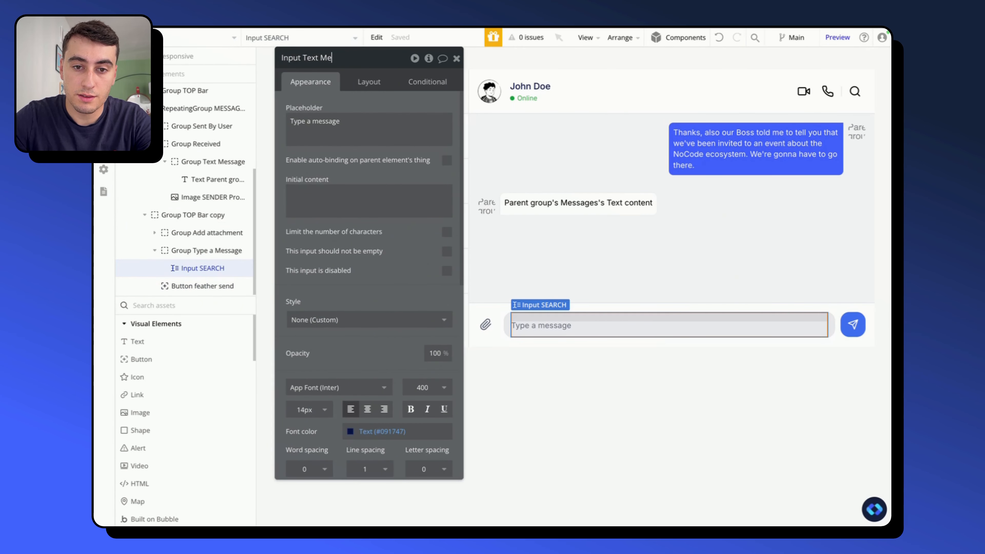
text(ssage)
key(Return)
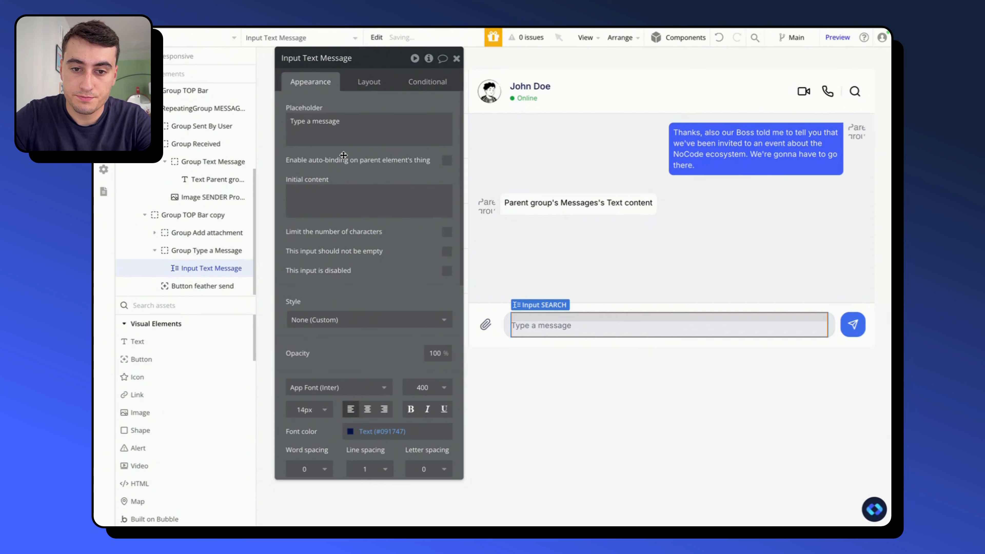
- Set Text content in the send button's Create a new Messages action to Input Text Message's value
click(853, 333)
click(357, 180)
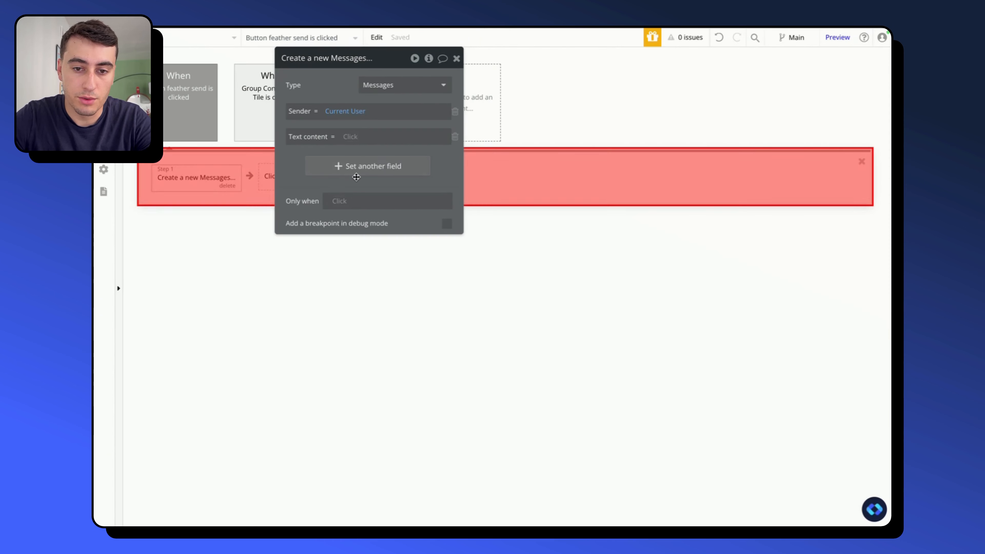
click(352, 142)
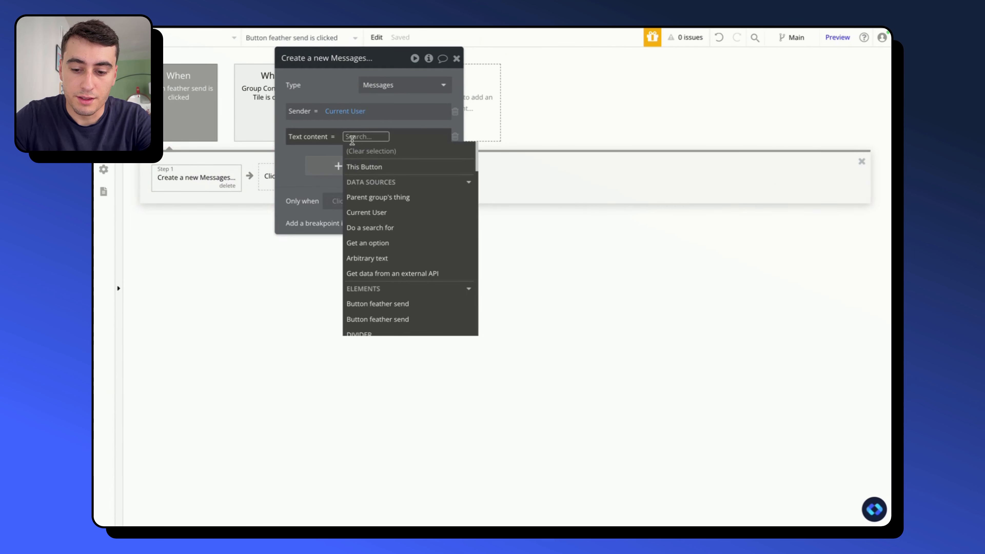
text(inp)
click(386, 199)
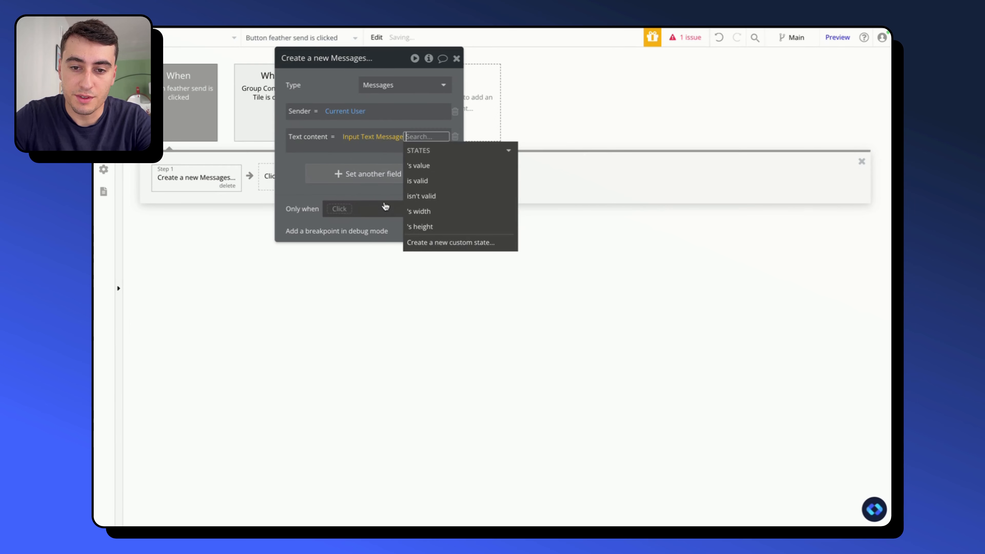
click(422, 167)
drag(293, 81, 518, 159)
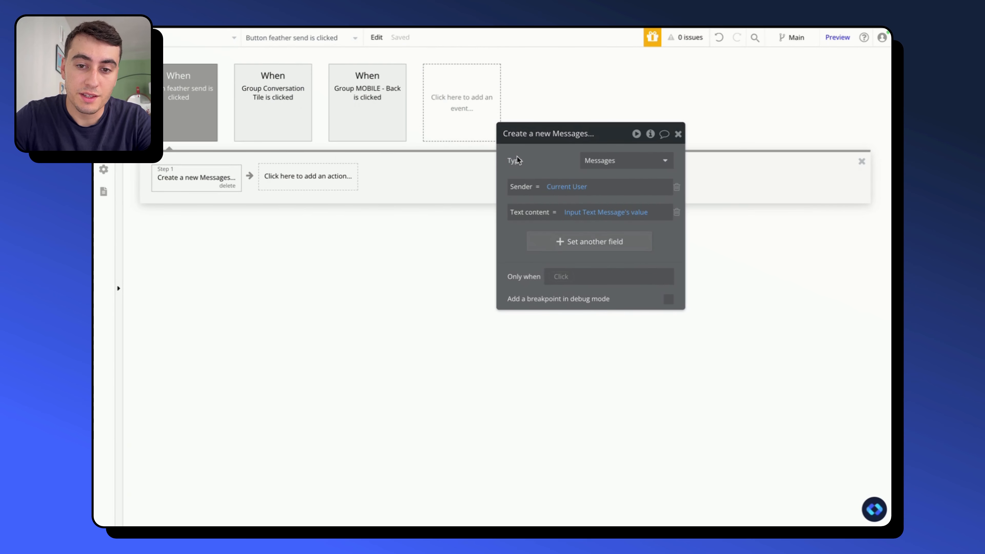
- Add a Make changes to thing action that targets Group RIGHT - Main Display's Conversations
mouse_move(518, 159)
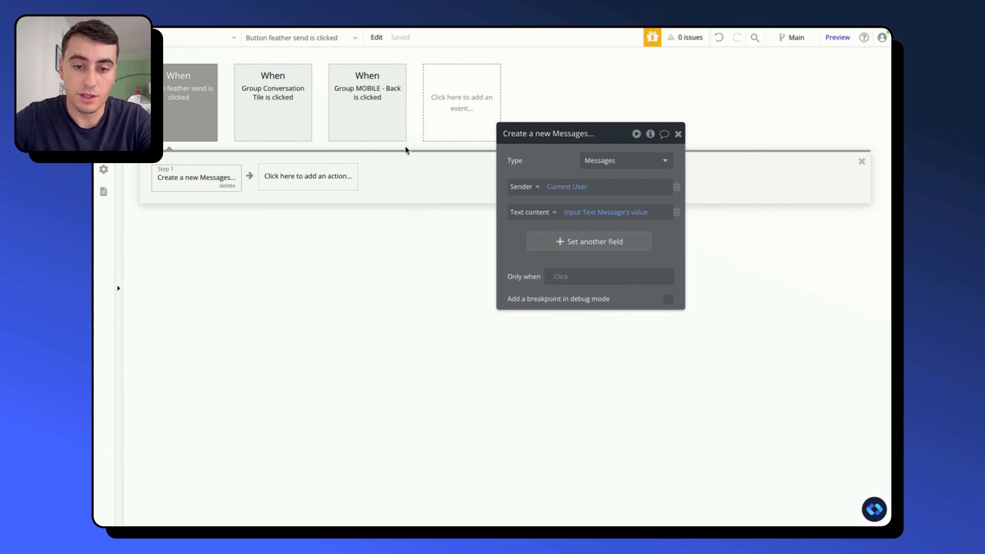
click(281, 180)
text(make)
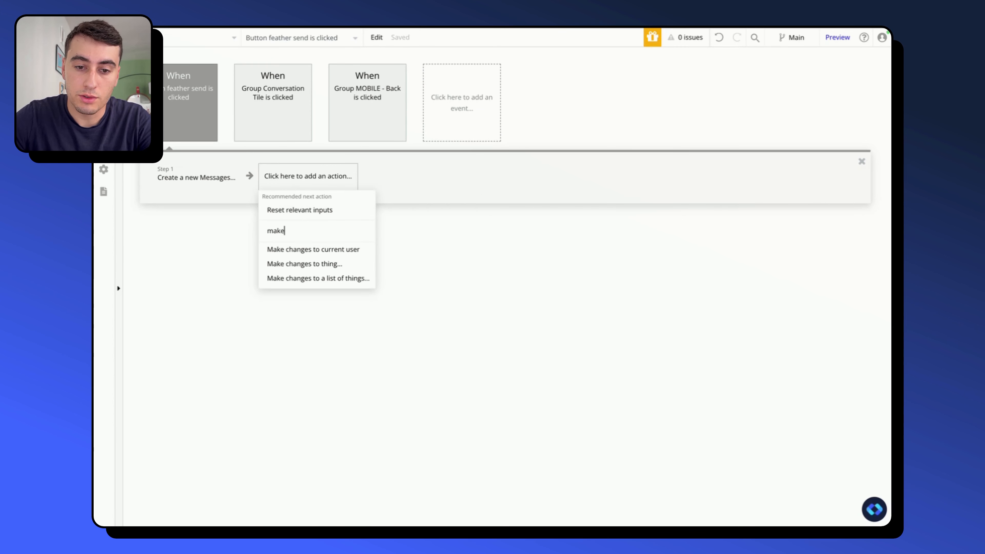
click(308, 264)
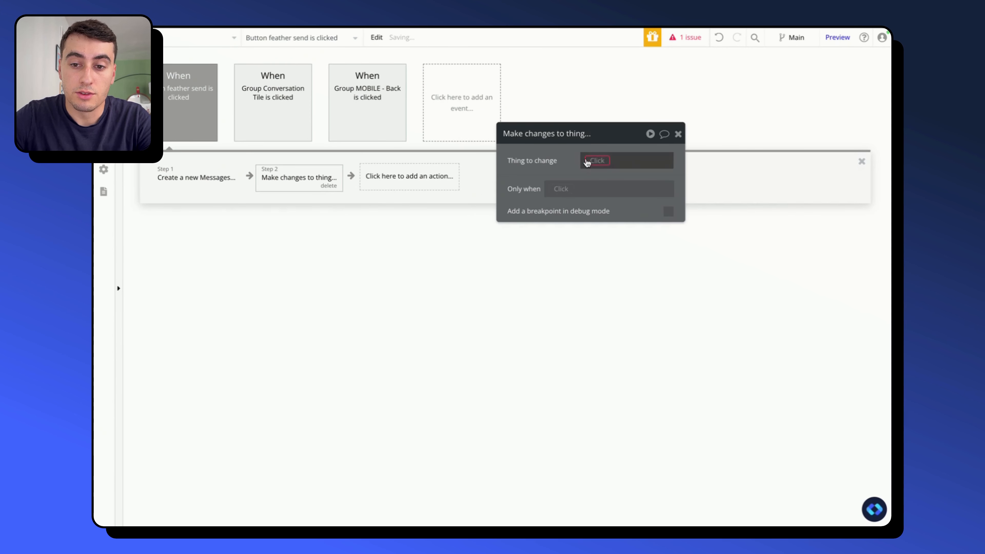
click(589, 160)
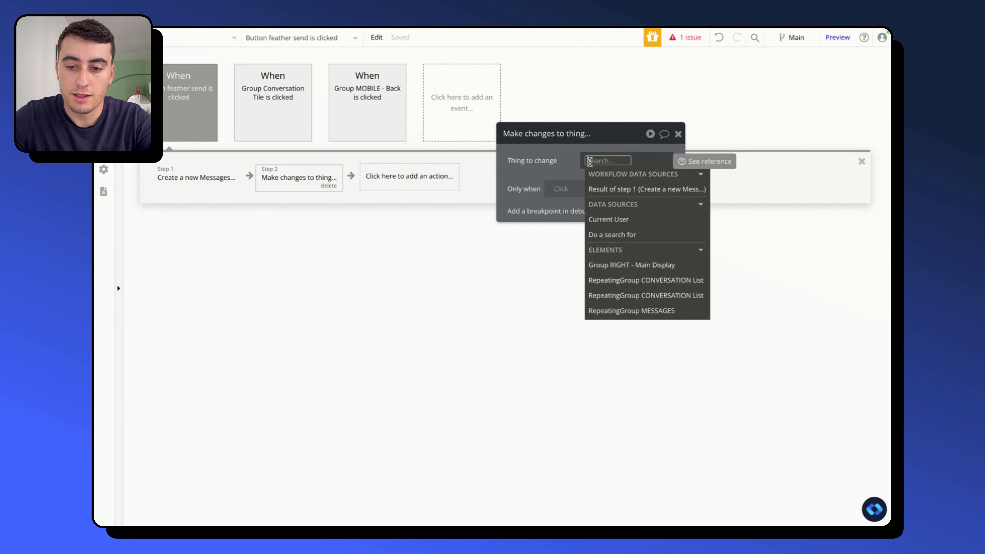
mouse_move(618, 267)
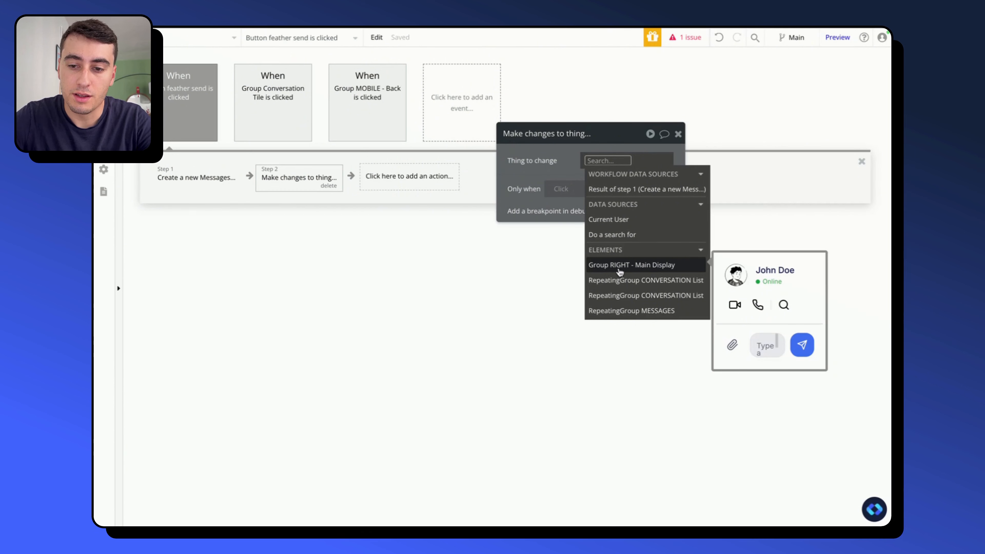
click(602, 270)
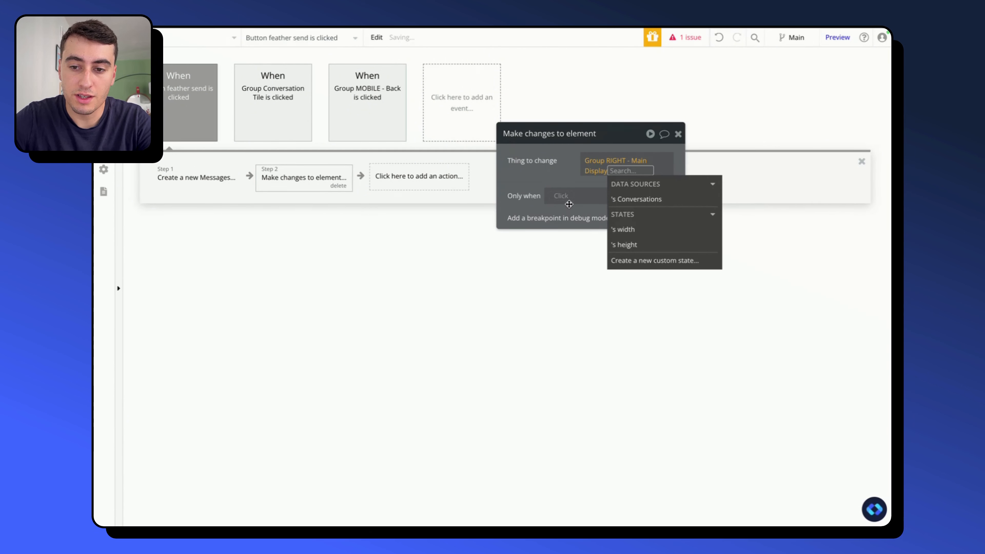
click(642, 196)
click(552, 174)
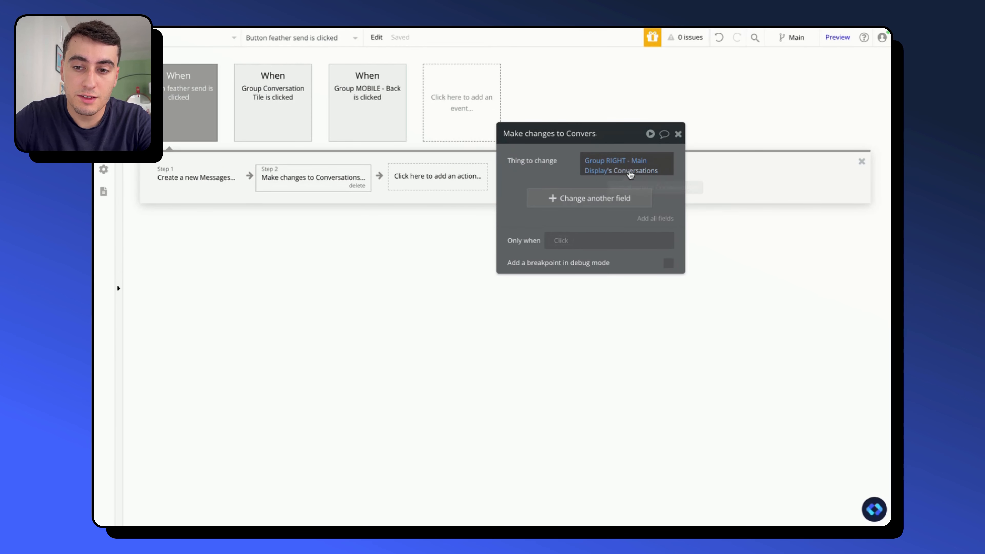
- In the Make changes to Conversations action, add the Result of step 1 (Create a new Messages) to the Messages field
click(565, 197)
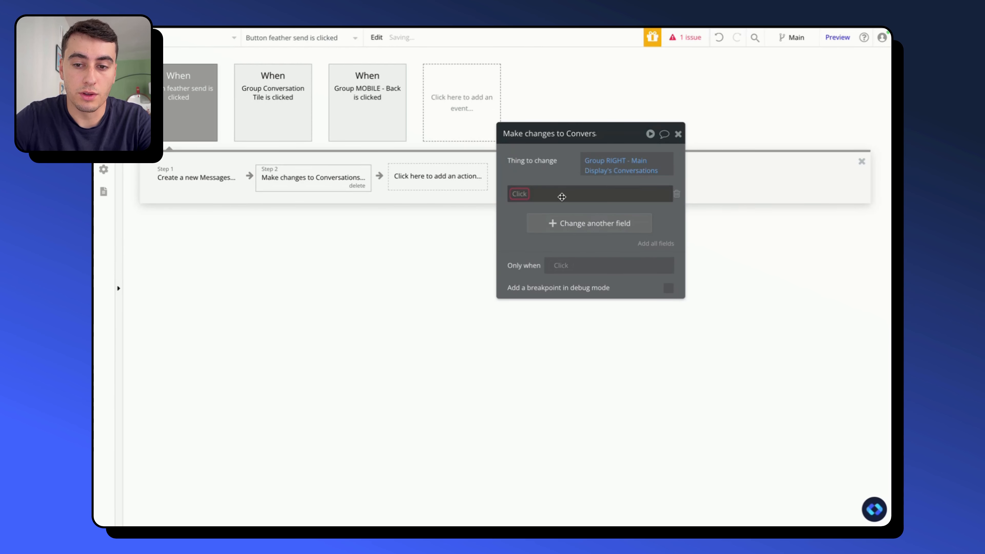
click(527, 193)
click(526, 207)
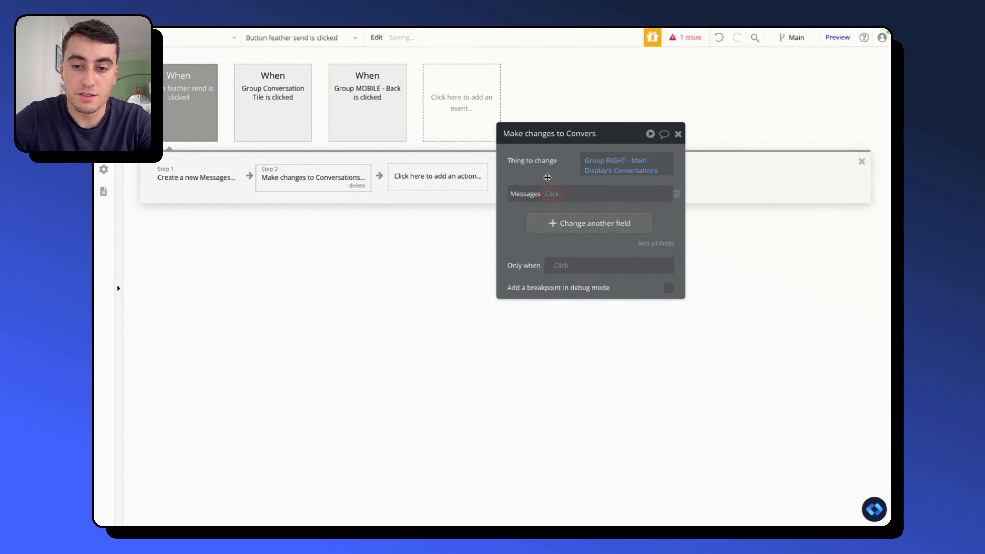
click(557, 193)
click(556, 208)
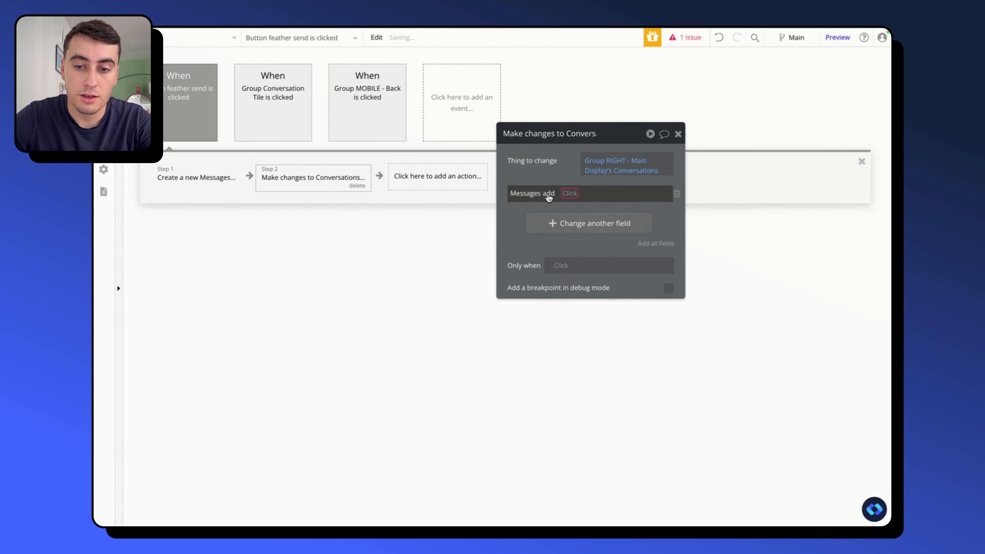
click(569, 193)
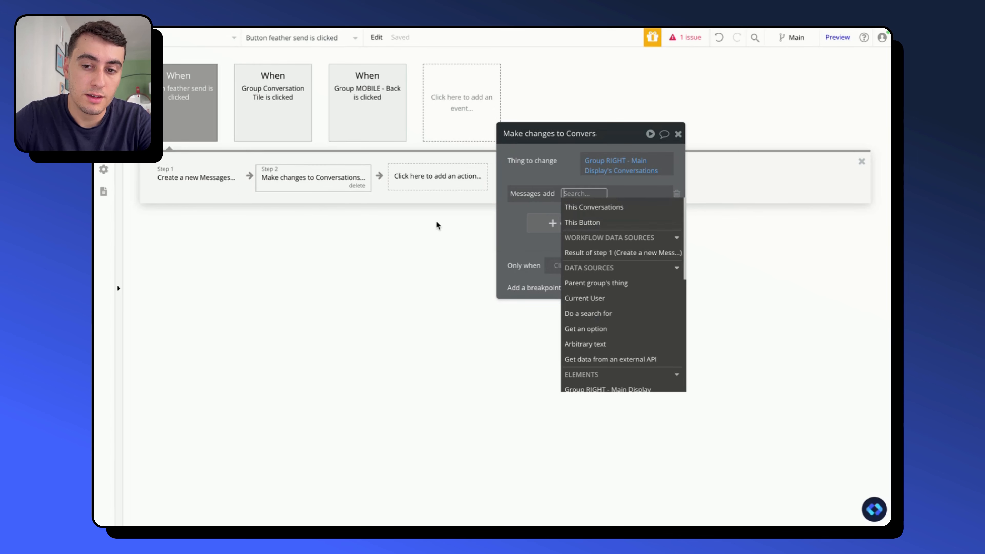
click(610, 257)
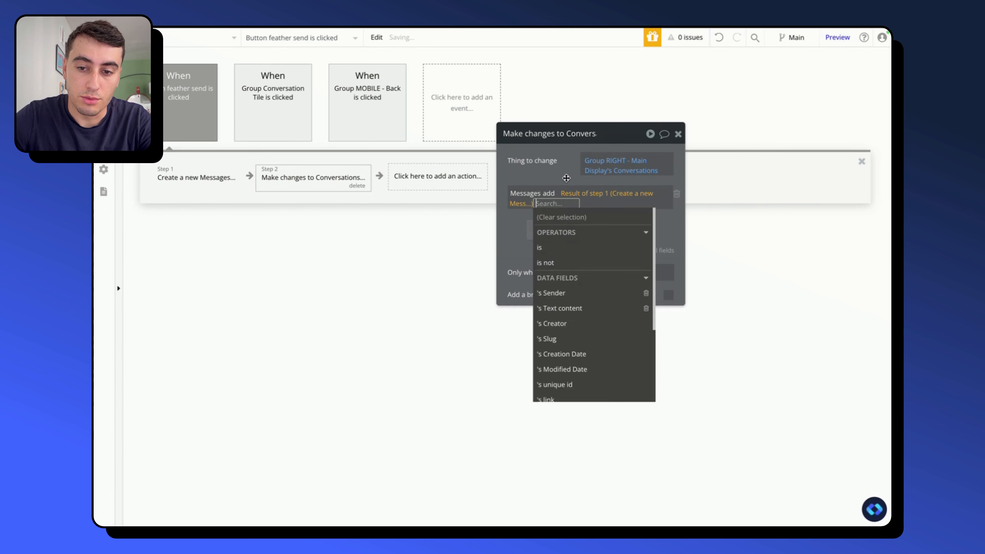
click(565, 178)
- Add a Reset relevant inputs action as step 3 of the send button's workflow
click(453, 176)
text(rese)
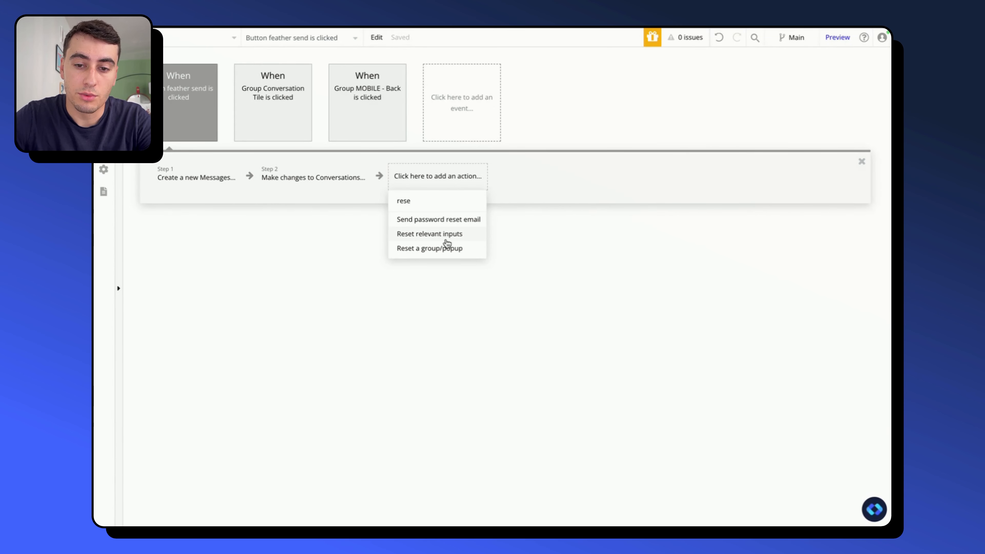
click(429, 233)
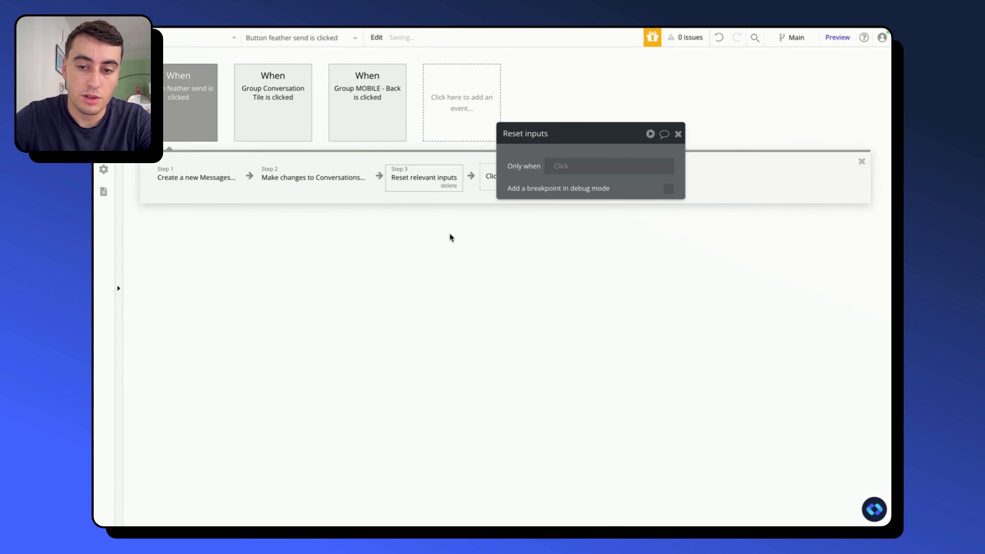
drag(514, 167, 515, 207)
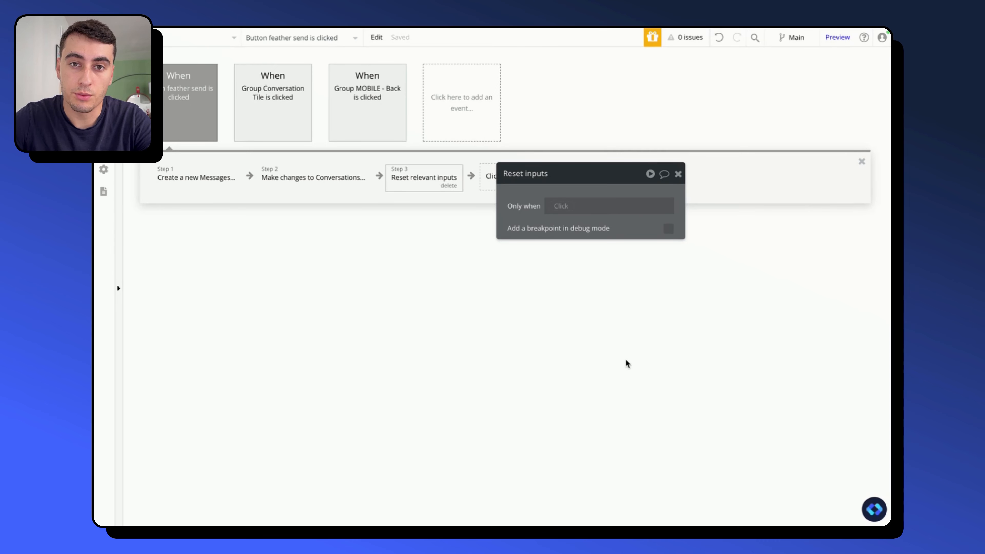
- Switch to the app preview, refresh it, and send the message "Cool !" in the open conversation
key(ctrl+Tab)
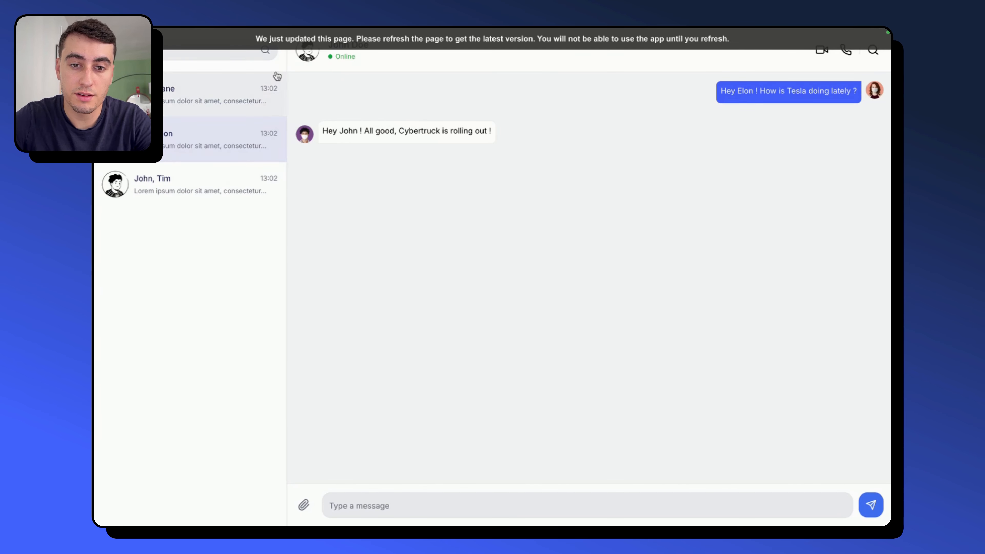
key(ctrl+r)
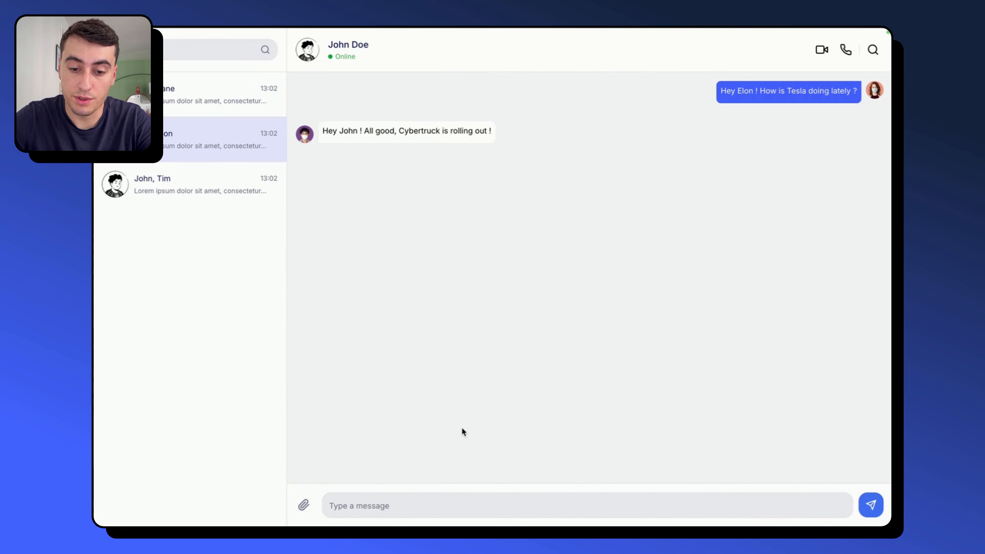
click(390, 503)
text(Cool !)
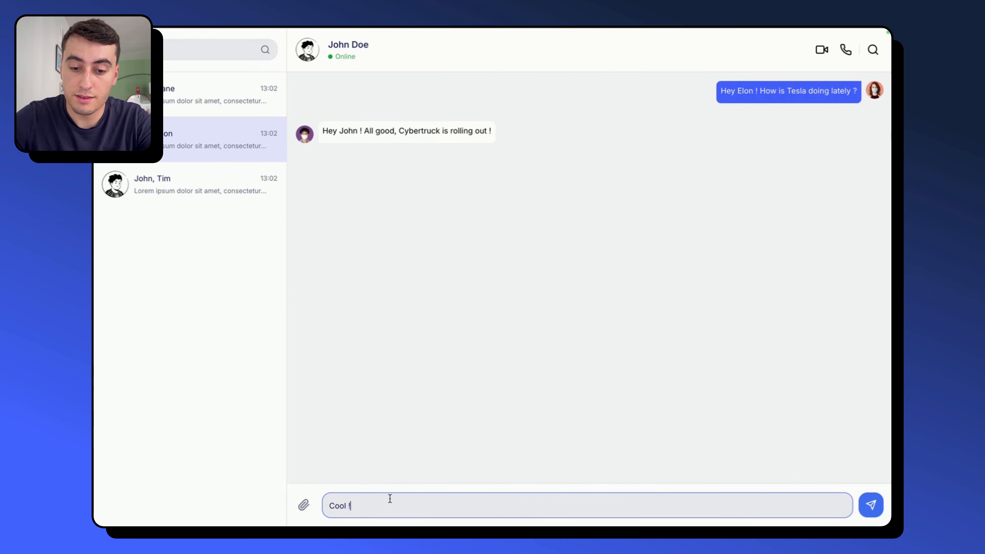
key(Return)
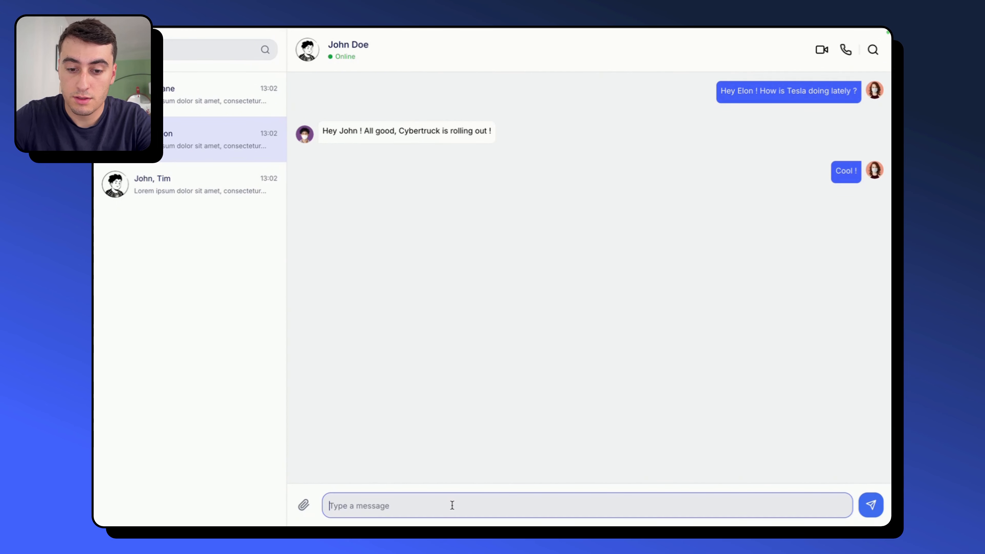
- Send a second test message reading "It's working fine" in the same conversation
text(If)
text('s workin)
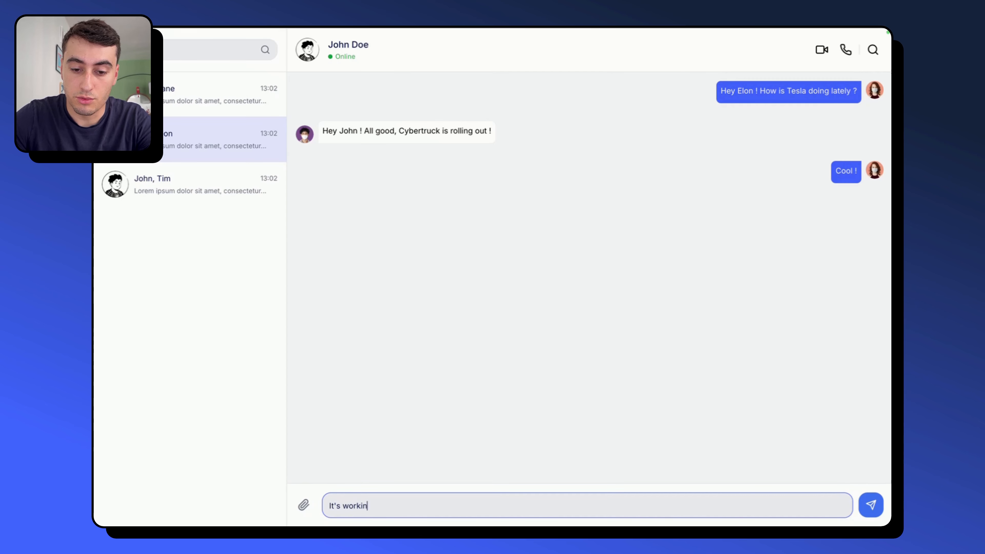
text(g fine)
key(Return)
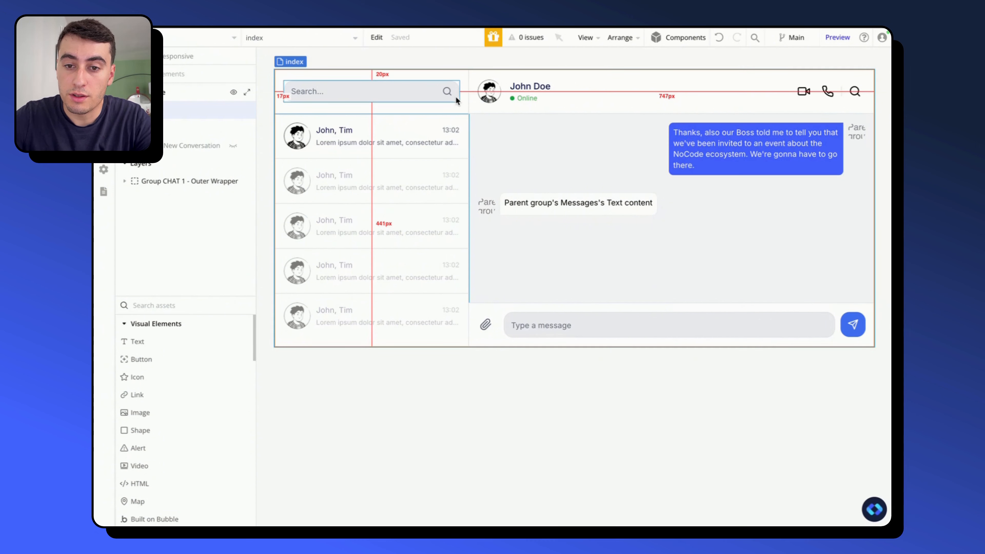
- Place a copy of the chat header's Group VIDEO Call inside Group TOP Search Bar
click(802, 96)
drag(801, 99, 392, 111)
click(425, 117)
- Set Group TOP Search Bar's container layout to Row and vertically center Group SEARCH Container within it
click(590, 197)
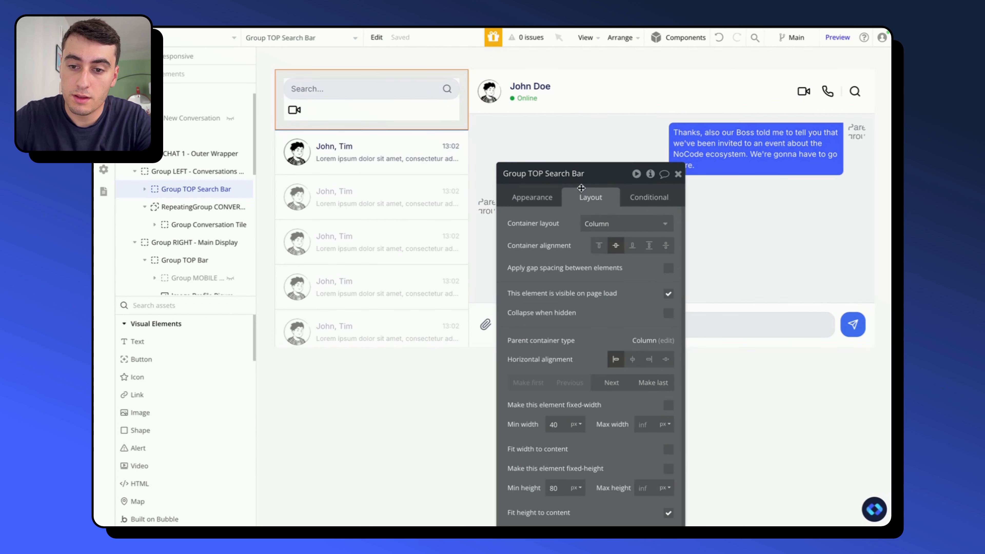
click(607, 223)
click(601, 292)
click(432, 96)
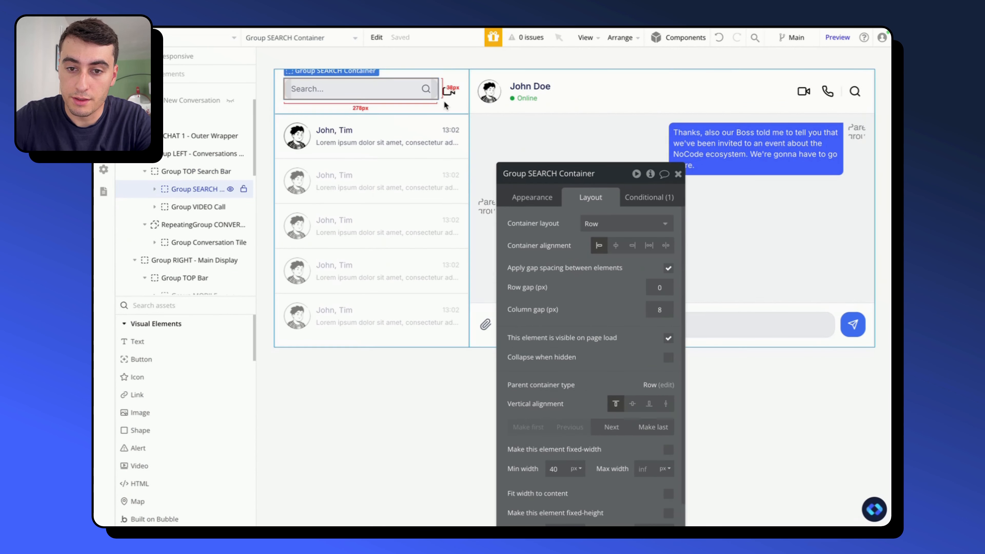
click(630, 403)
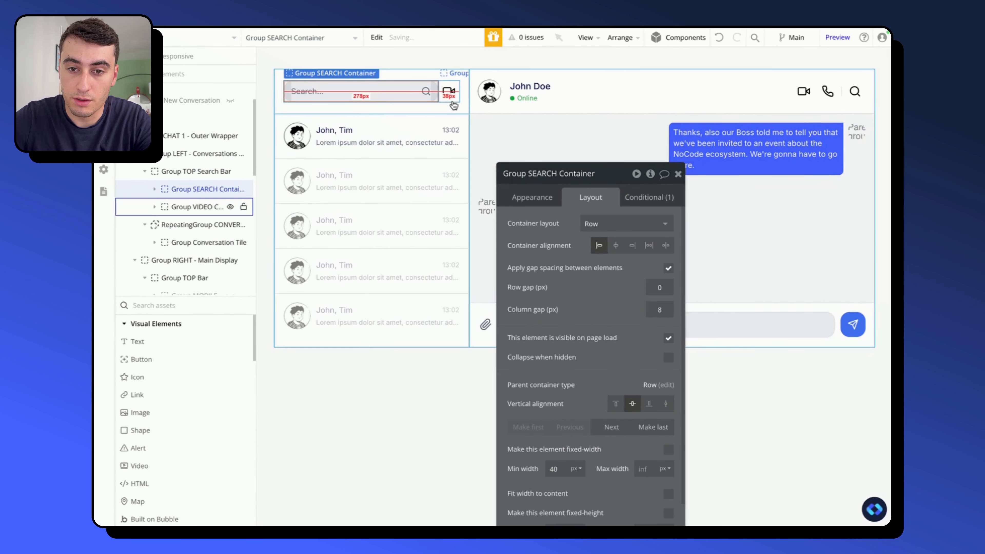
- Change the copied video icon beside the search field to the Feather Edit icon
click(450, 92)
click(452, 93)
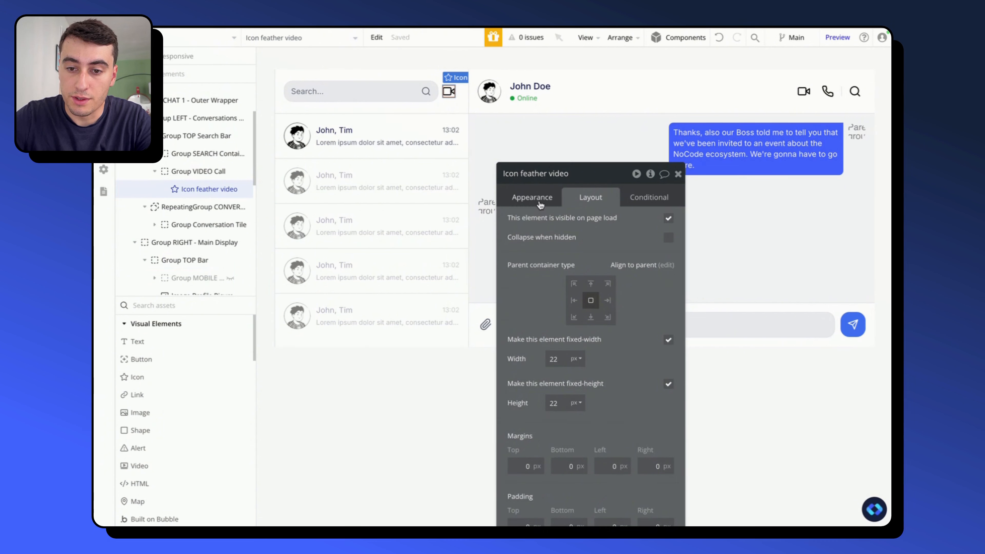
click(532, 197)
click(626, 223)
text(ed)
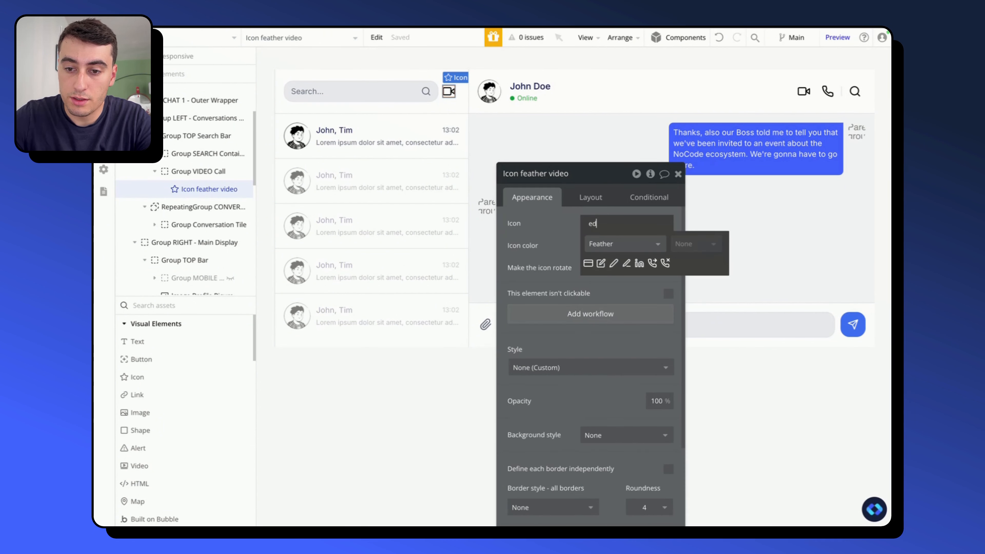
click(601, 263)
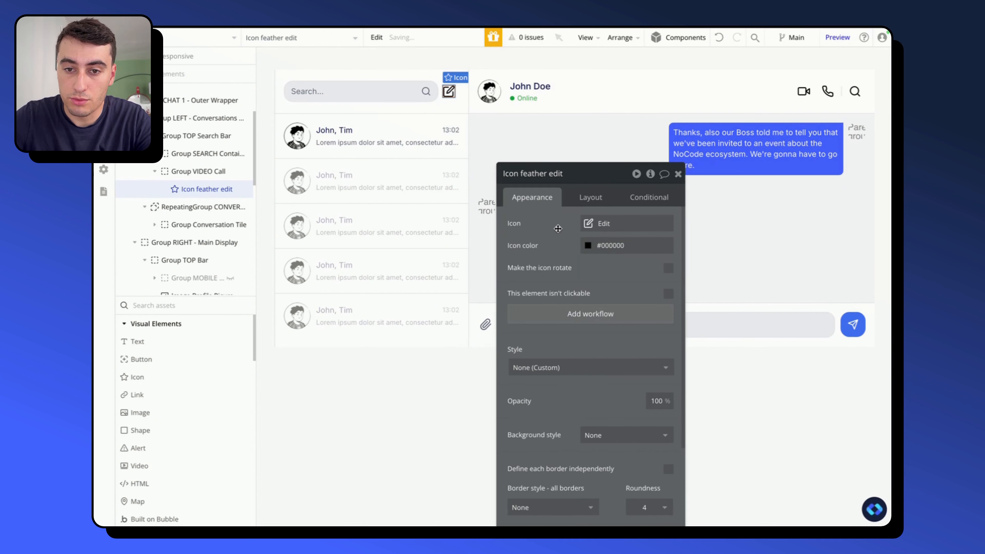
- Rename the group around the edit icon as Group + New Conversation
click(450, 105)
drag(566, 173, 531, 171)
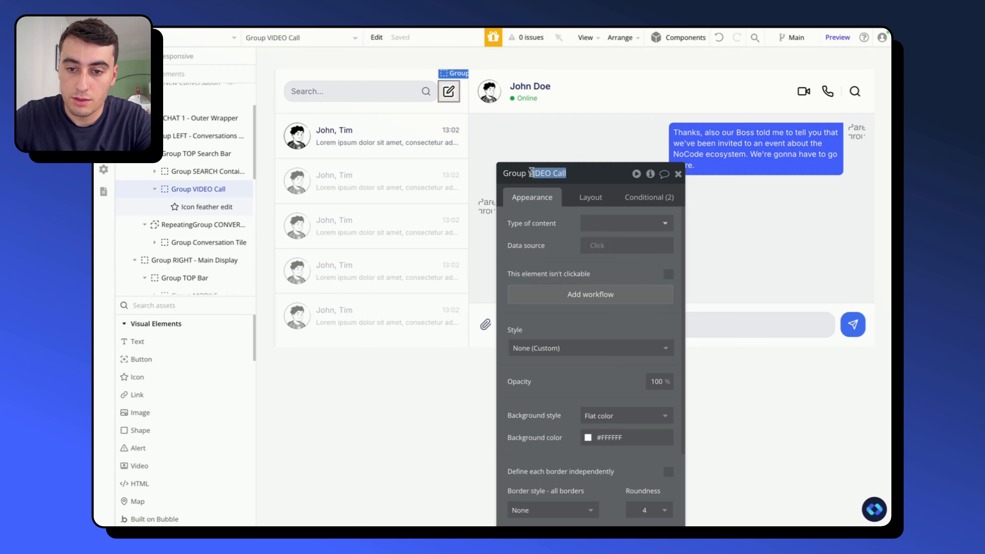
text(+ NEw)
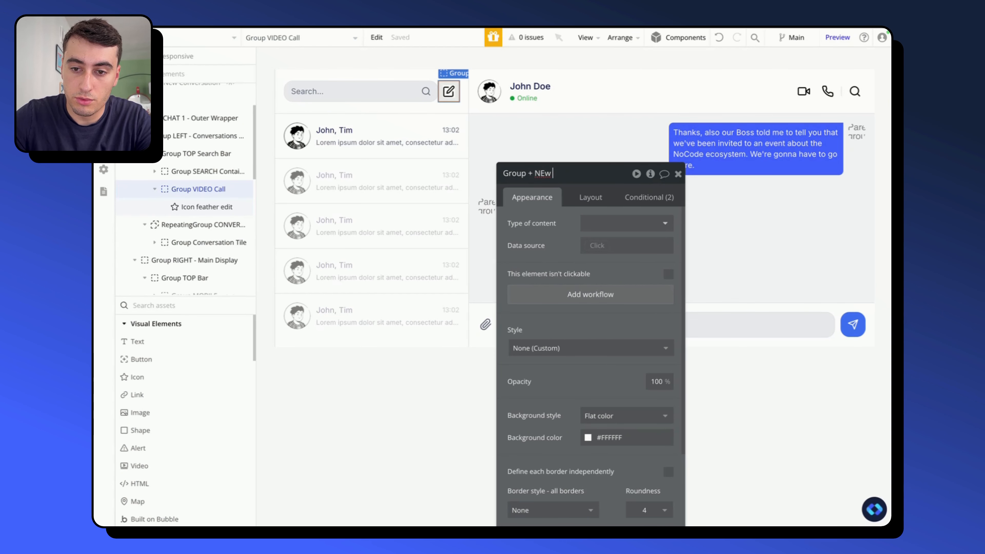
key(BackSpace)
key(BackSpace)
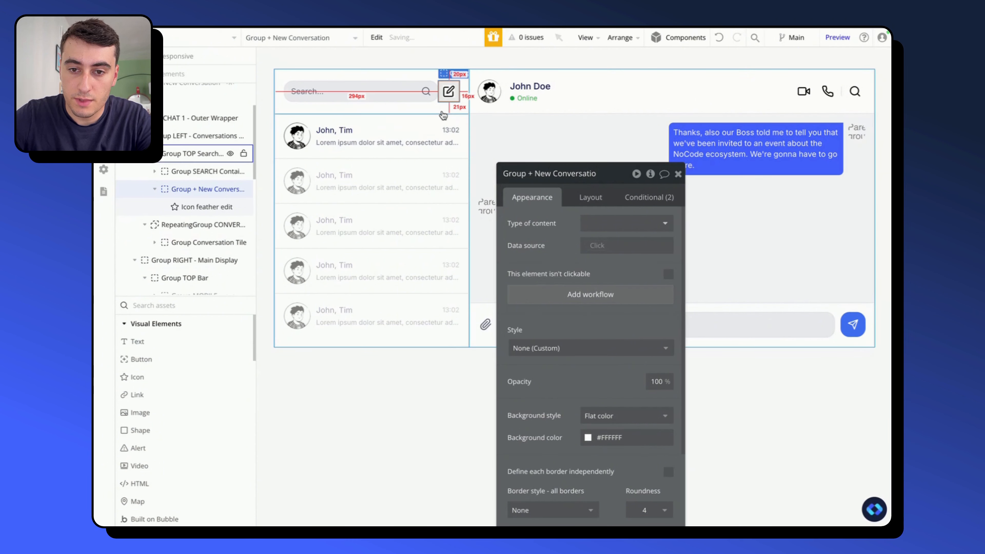
- Apply gap spacing between elements in Group TOP Search Bar with a column gap of 8 px
click(372, 110)
click(586, 200)
click(667, 268)
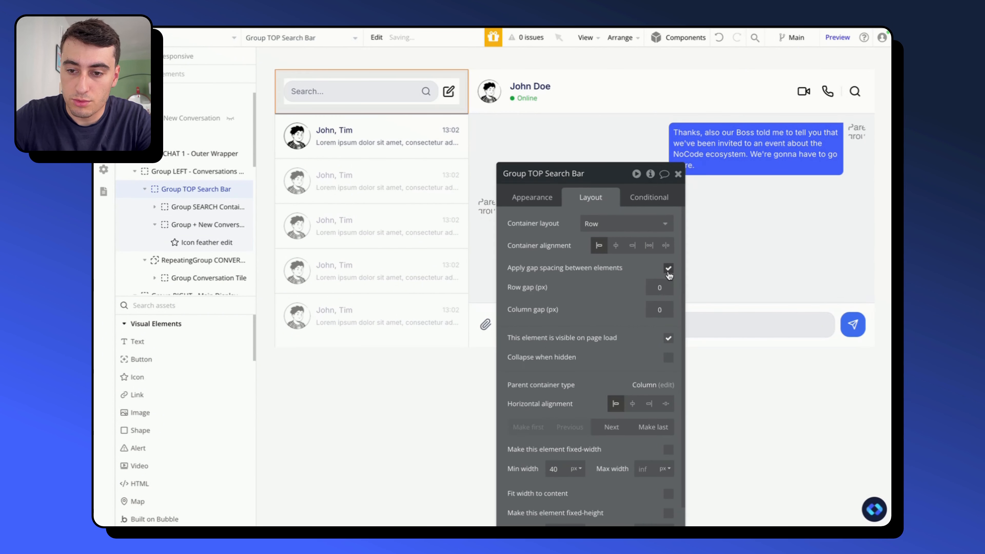
click(654, 308)
text(8)
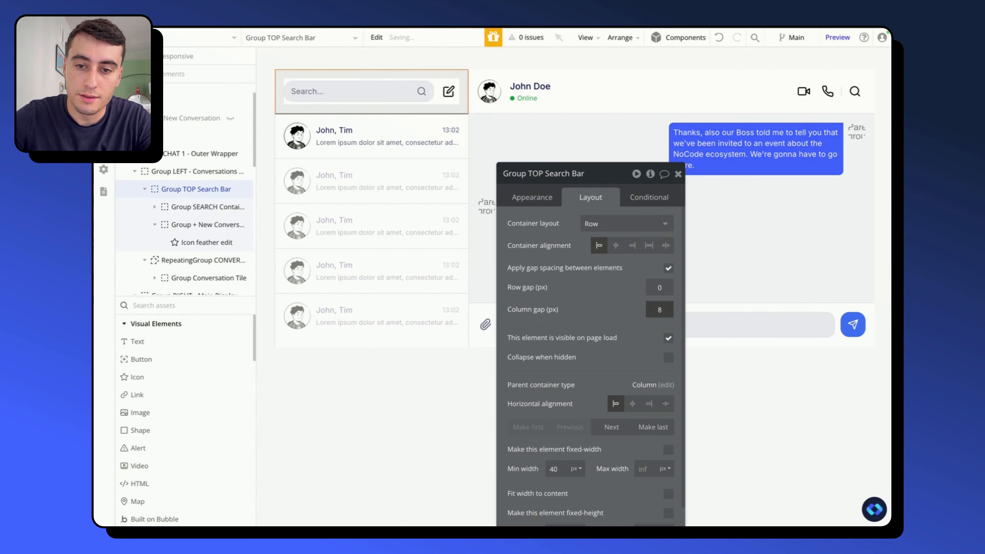
click(460, 401)
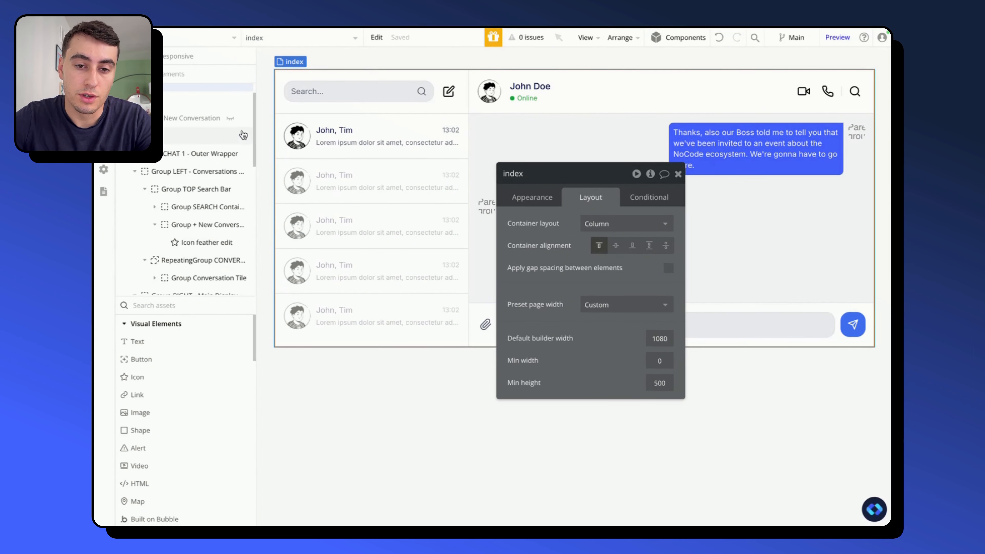
- Show the New Conversation popup in the editor and hide the SPACER element in its header
click(244, 118)
drag(563, 173, 270, 167)
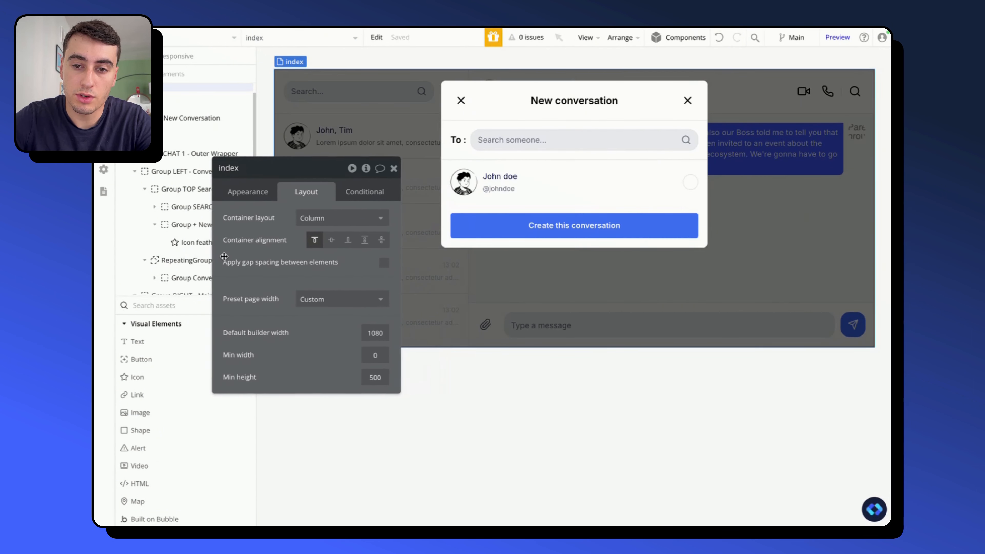
click(461, 113)
click(458, 140)
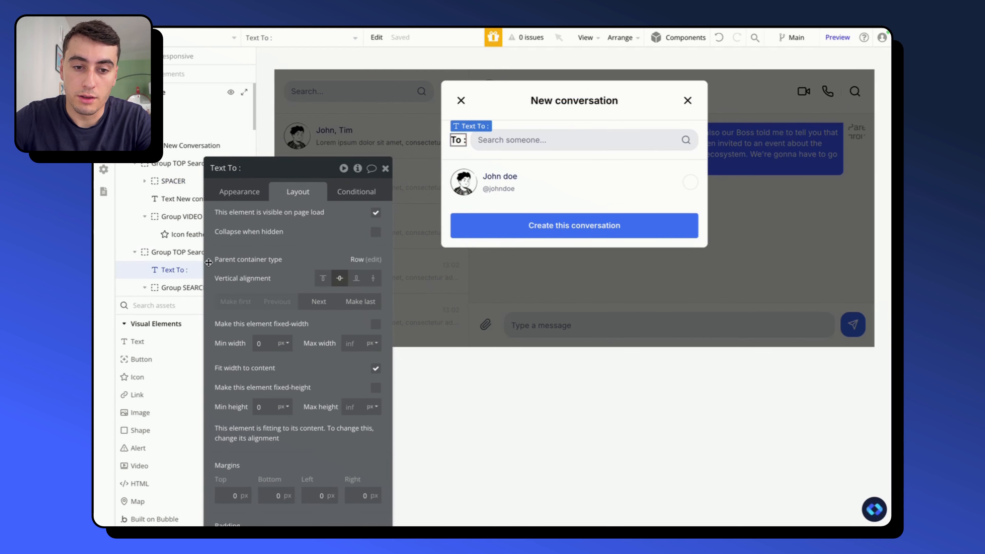
drag(229, 213, 328, 213)
click(225, 182)
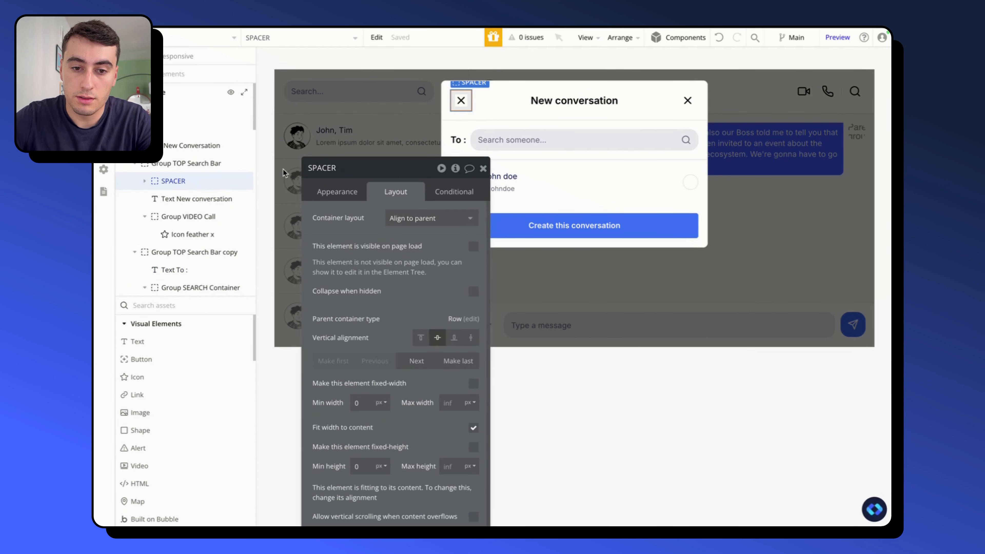
click(230, 181)
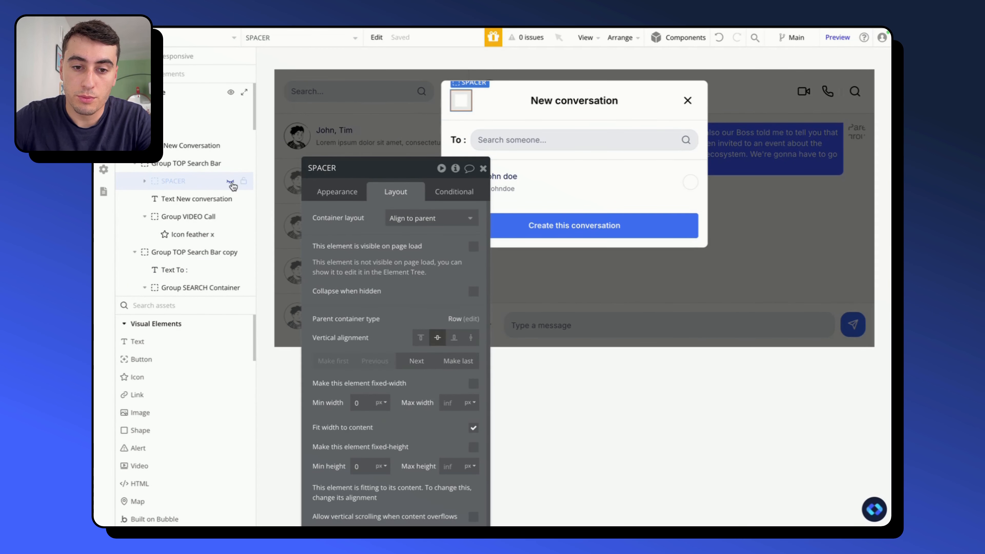
drag(357, 270, 275, 204)
- Rename the popup's "Search someone..." input as Input SEARCH Participants
click(491, 144)
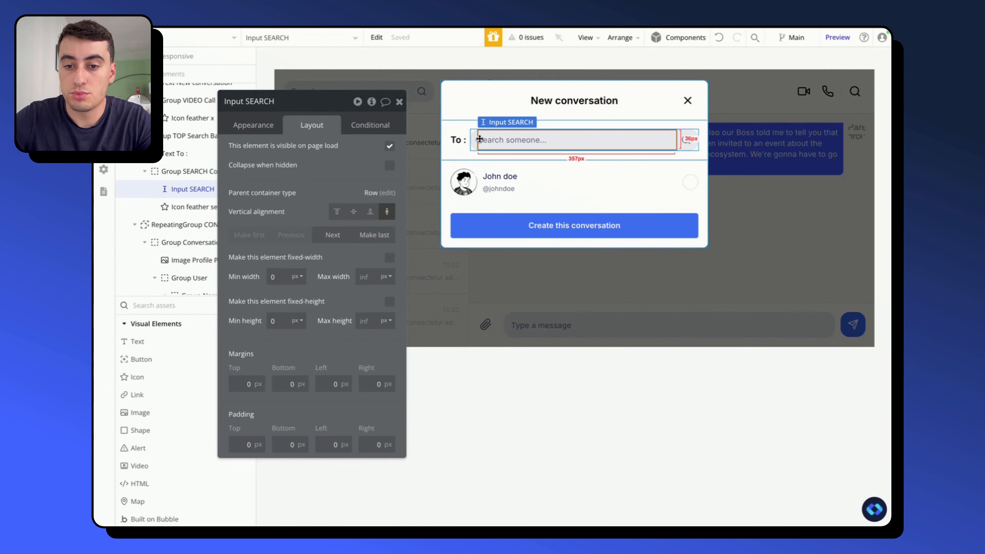
click(477, 139)
click(459, 130)
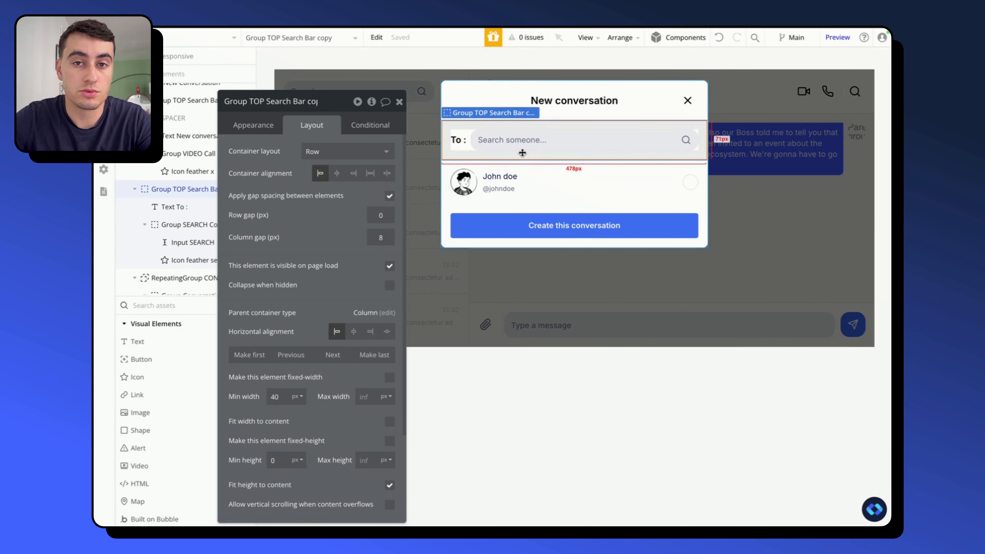
click(535, 150)
click(261, 101)
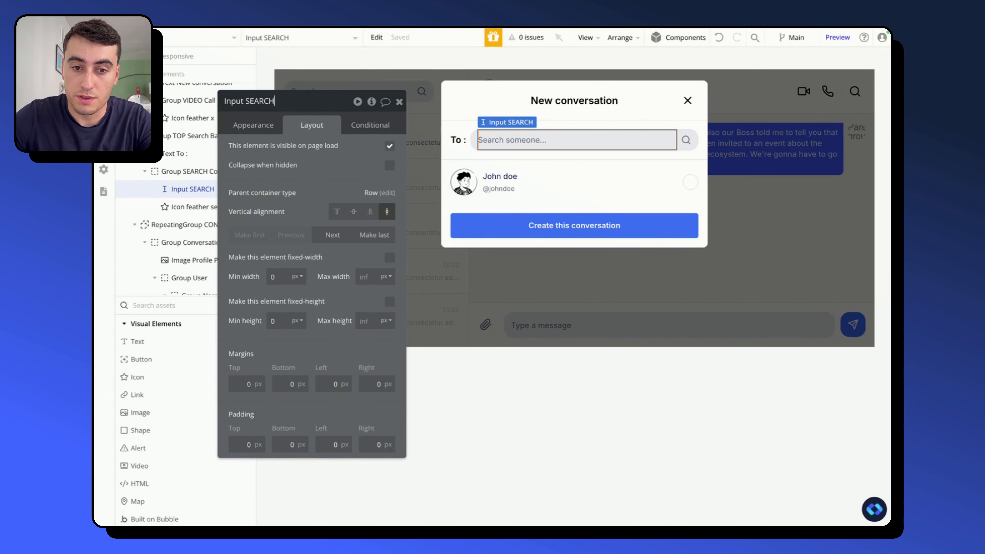
text(Participan)
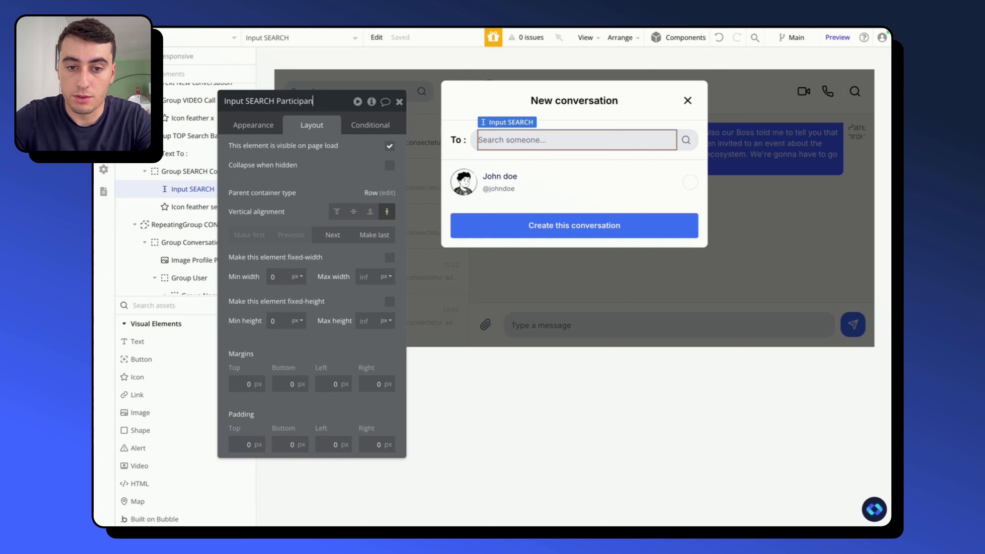
text(ts)
key(Return)
- Inspect the appearance settings and data source of the participants repeating group in the New Conversation popup
click(490, 176)
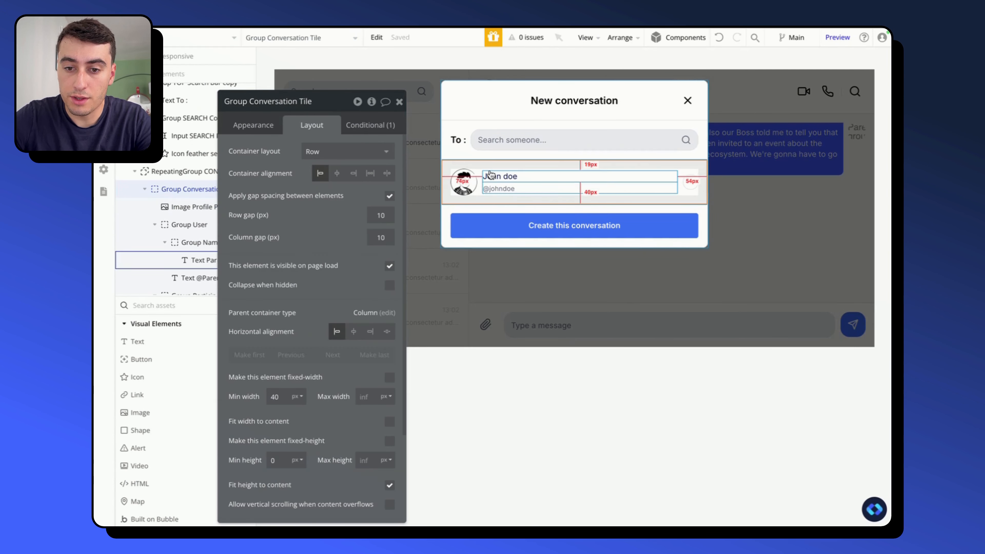
drag(289, 186, 325, 160)
click(193, 171)
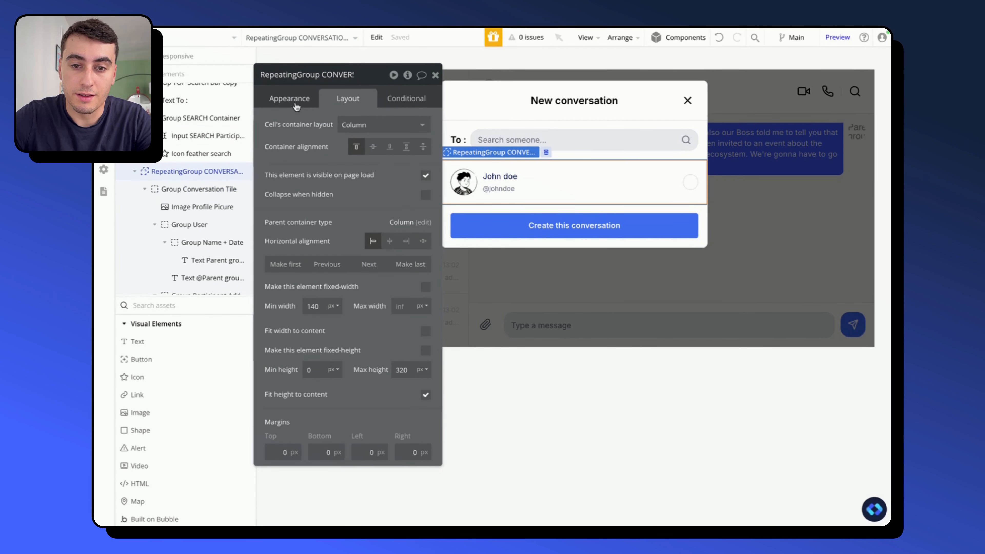
click(296, 105)
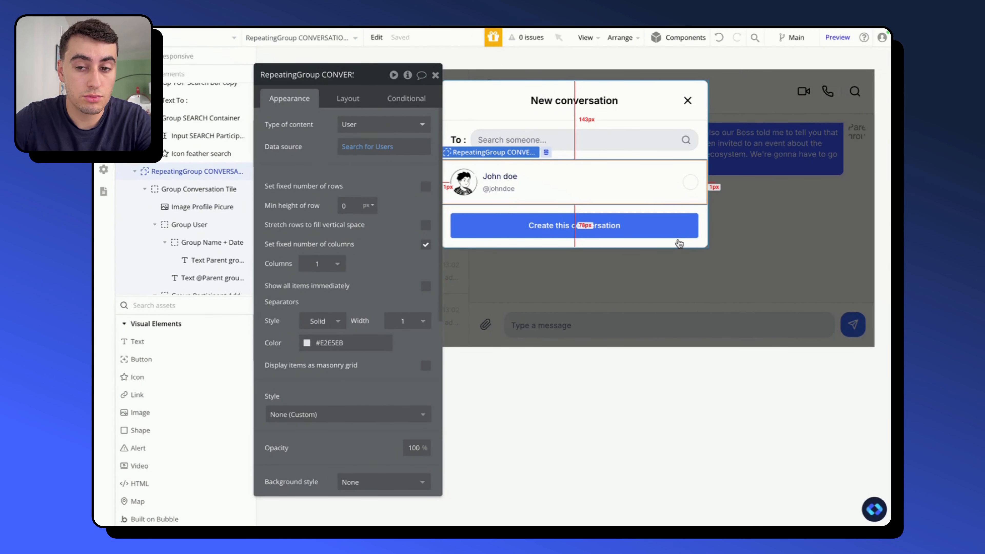
- Create a workflow that shows Popup New Conversation when Group + New Conversation is clicked
click(538, 302)
click(448, 92)
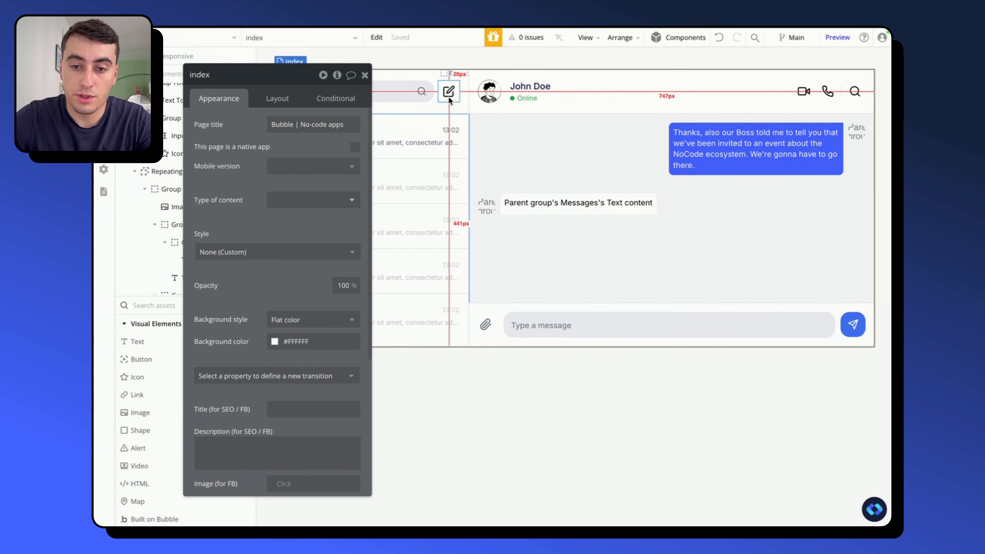
click(277, 196)
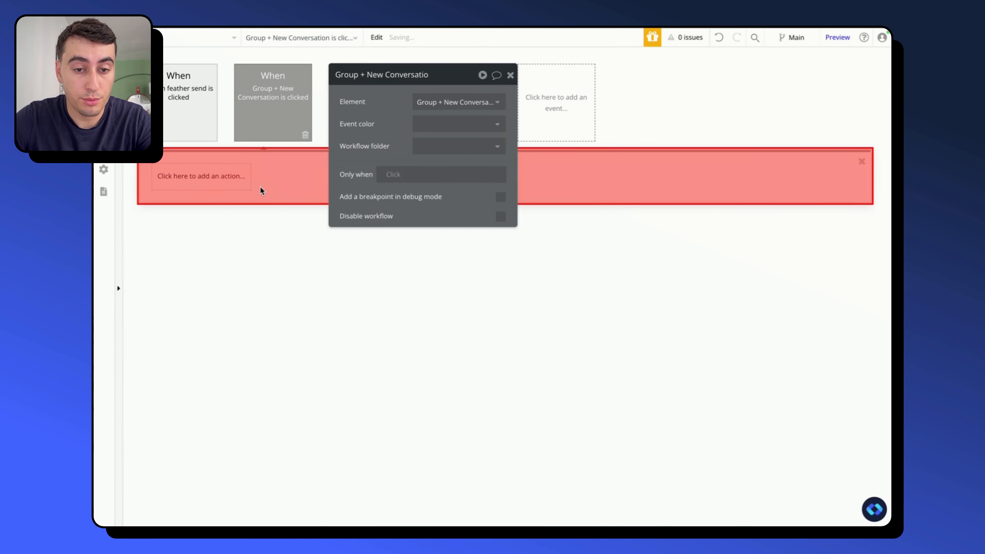
click(205, 177)
text(show)
click(202, 220)
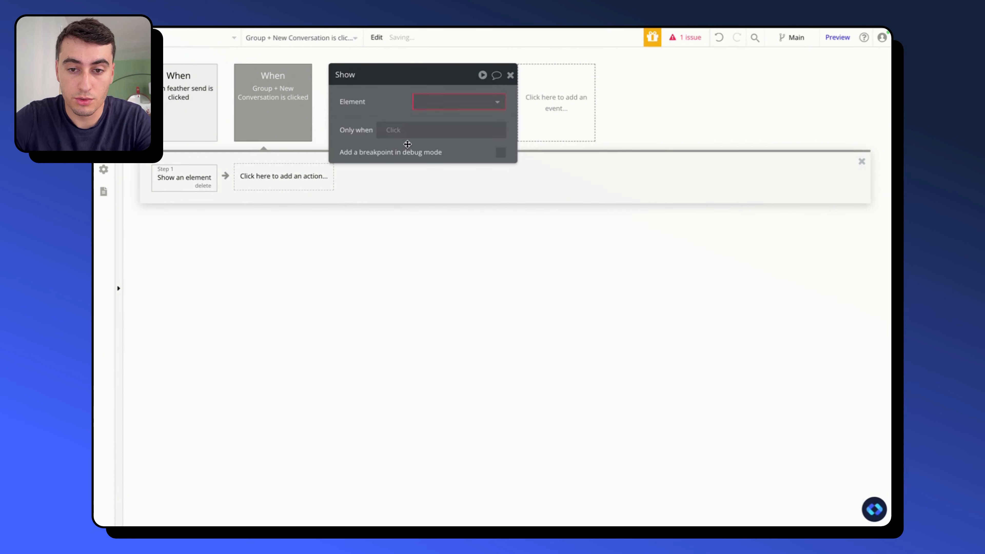
click(438, 102)
click(437, 119)
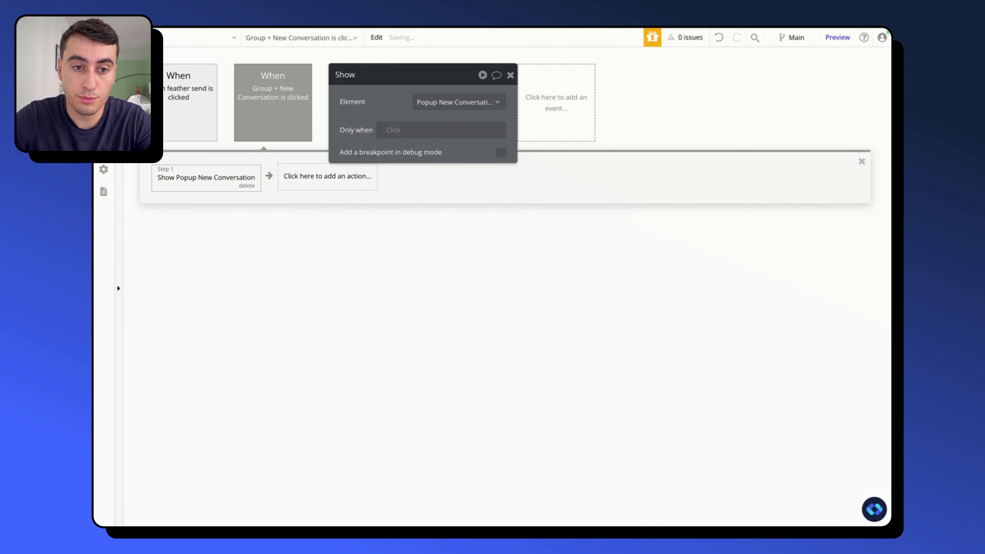
- Return to the page design, show the New Conversation popup in the editor, and open its participants repeating group's properties
click(104, 59)
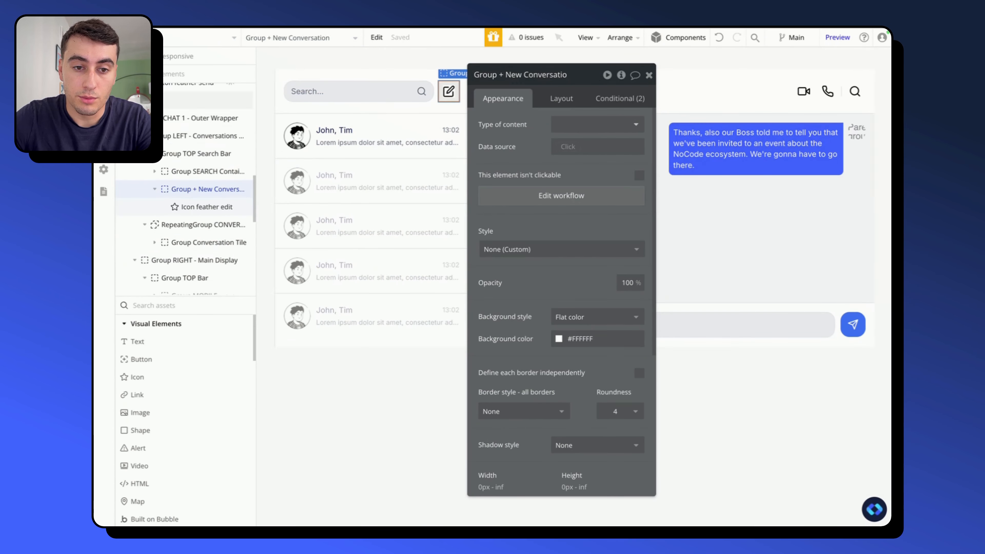
click(124, 119)
scroll(239, 170, up, 6)
click(231, 146)
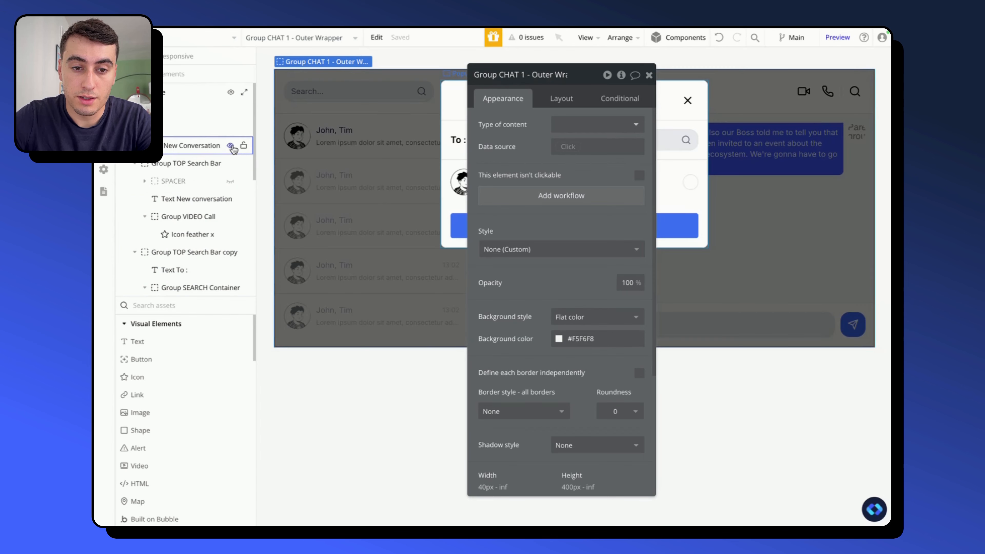
drag(473, 183, 251, 182)
click(495, 200)
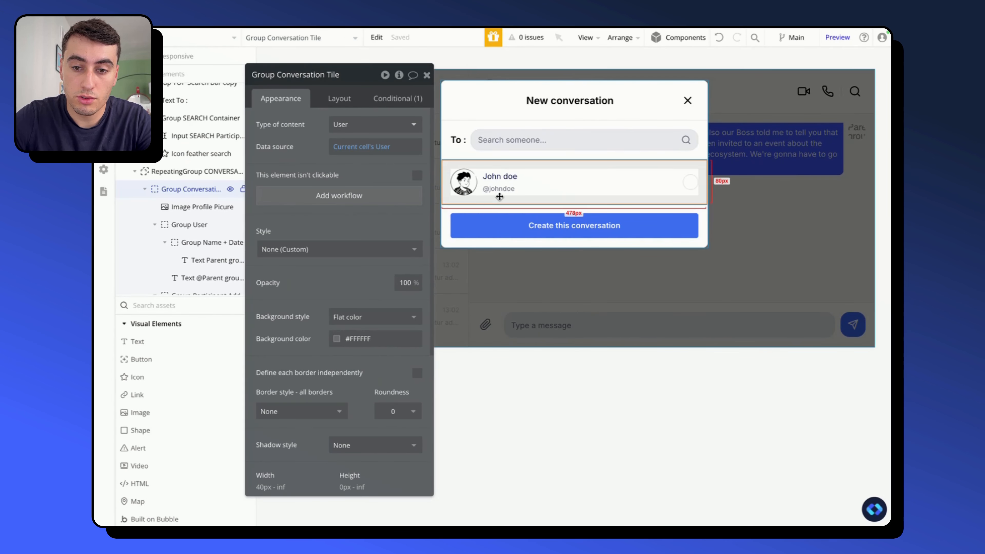
click(172, 172)
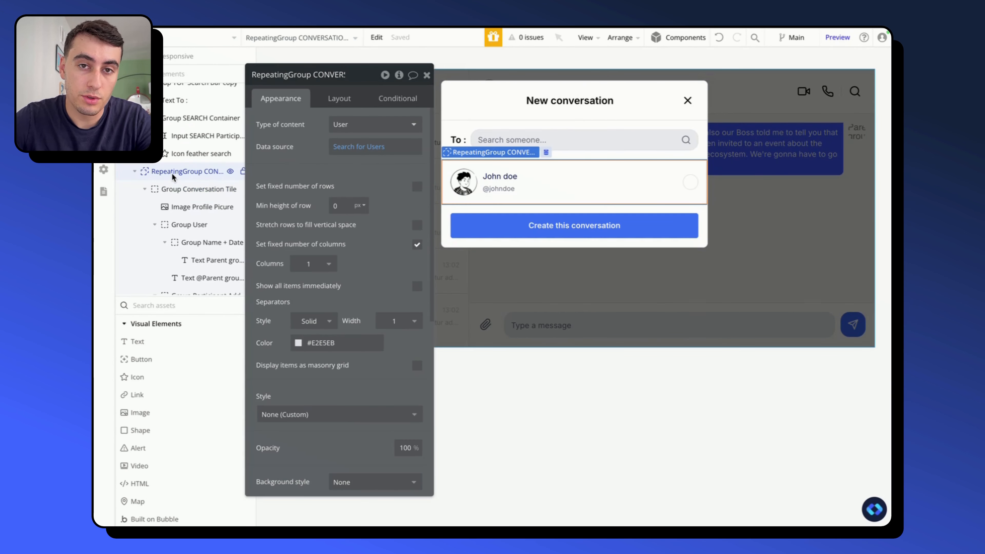
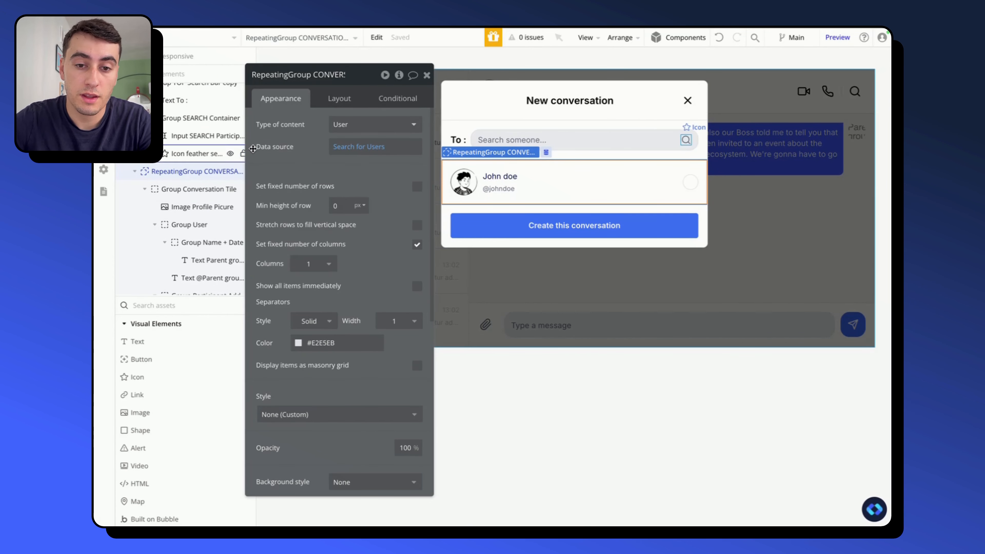
- Inspect the participants repeating group's user search and the data sources of its conversation tile, participant-added group and check icon
click(354, 147)
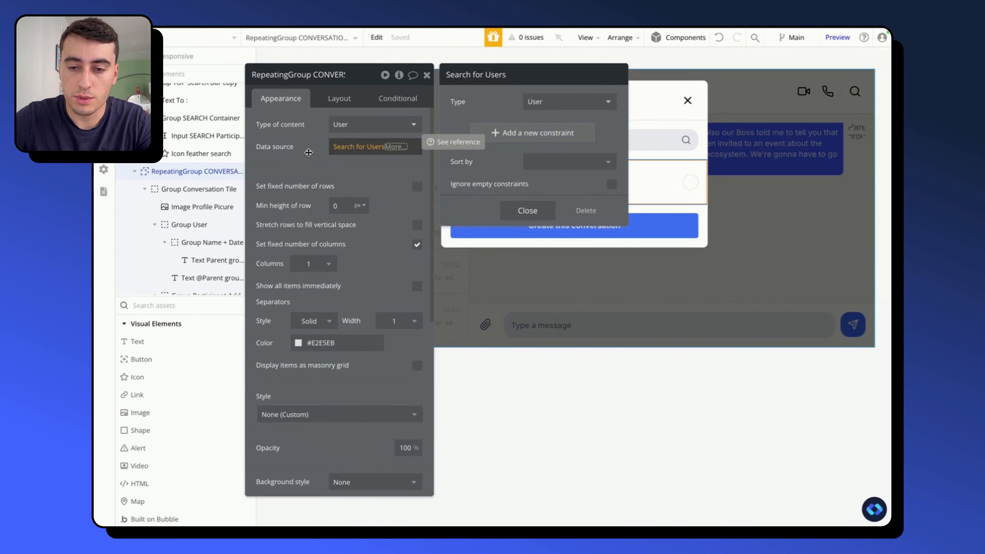
click(309, 153)
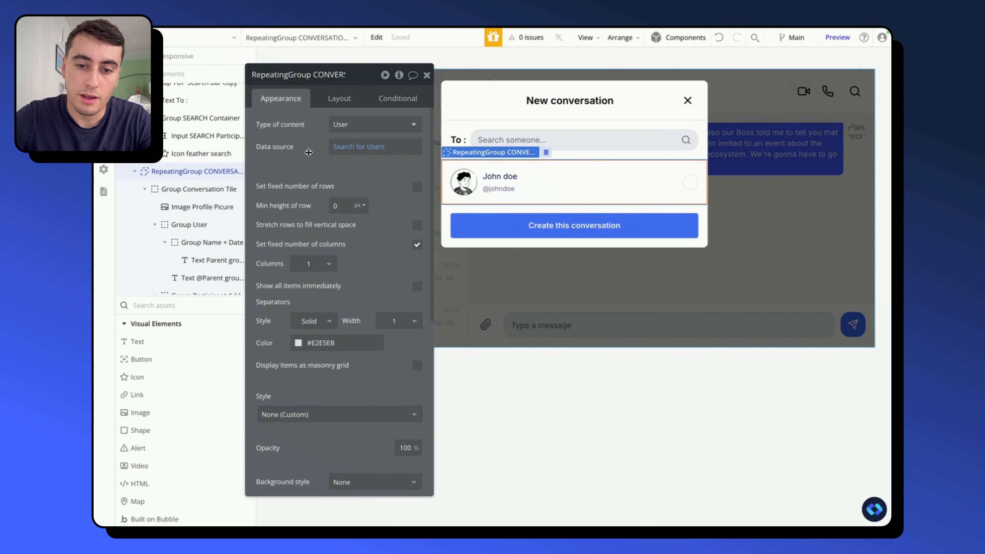
click(202, 189)
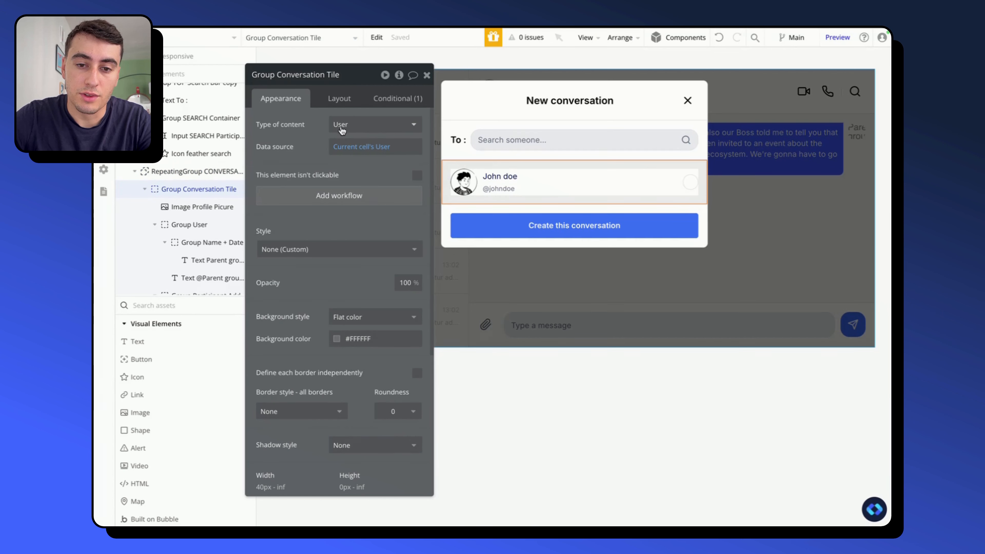
scroll(201, 182, down, 1)
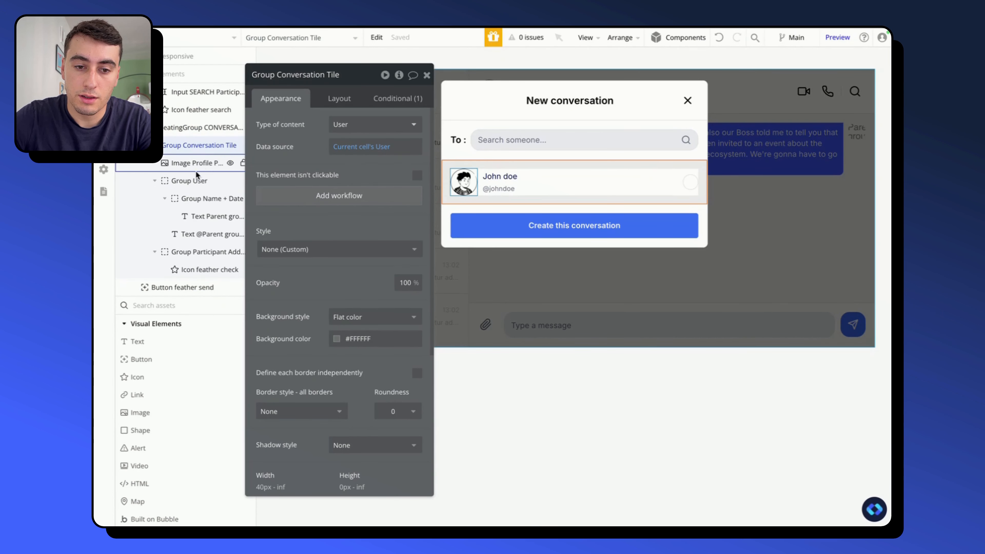
click(194, 181)
click(199, 198)
click(201, 253)
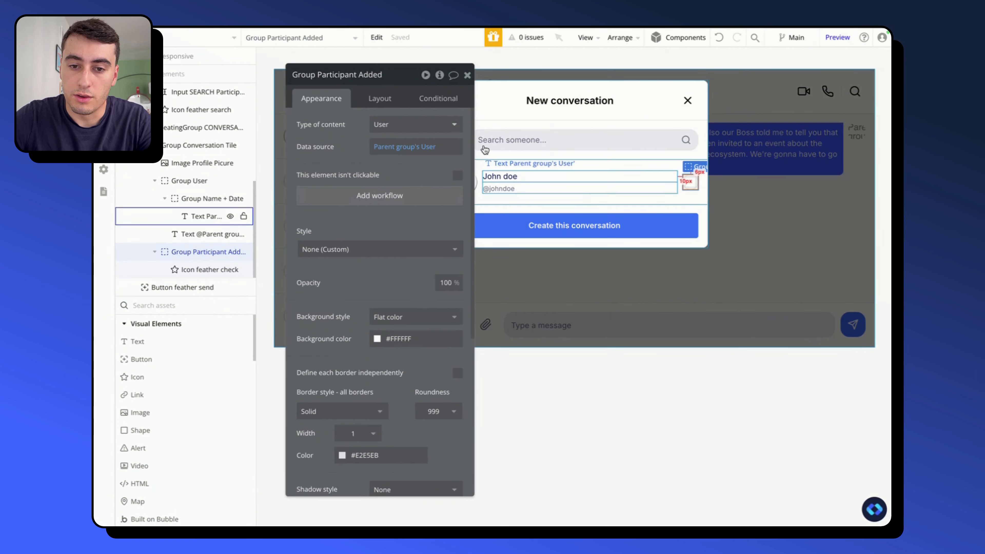
click(207, 269)
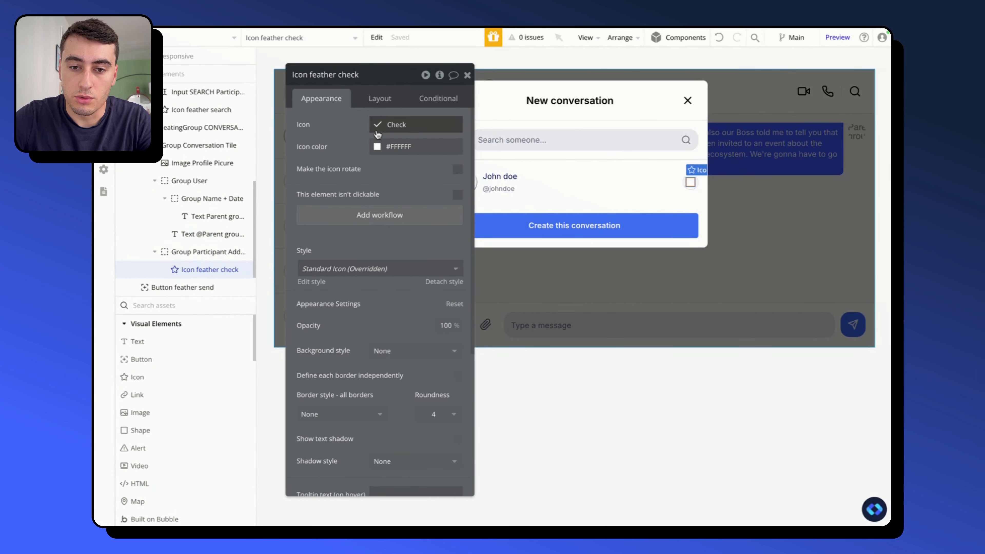
click(209, 251)
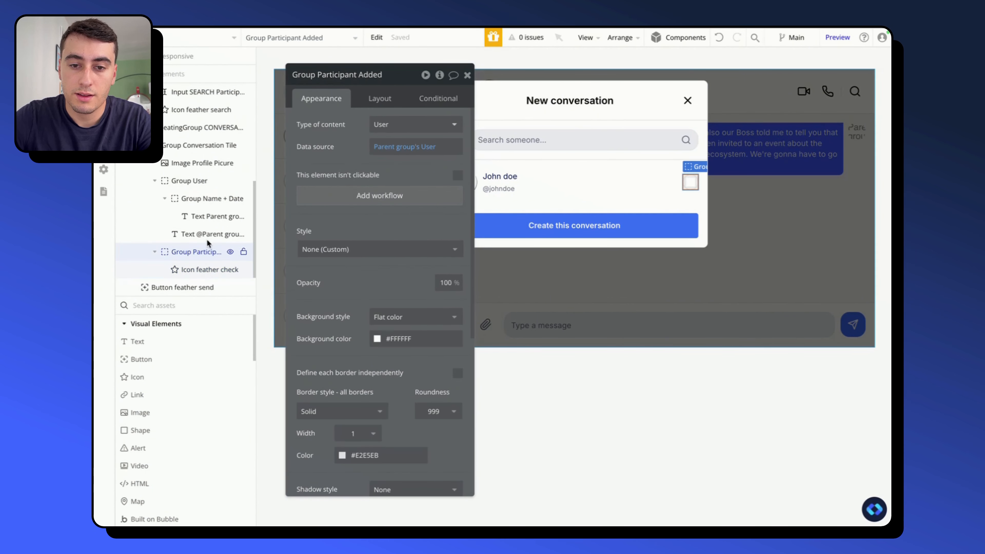
drag(353, 144, 294, 144)
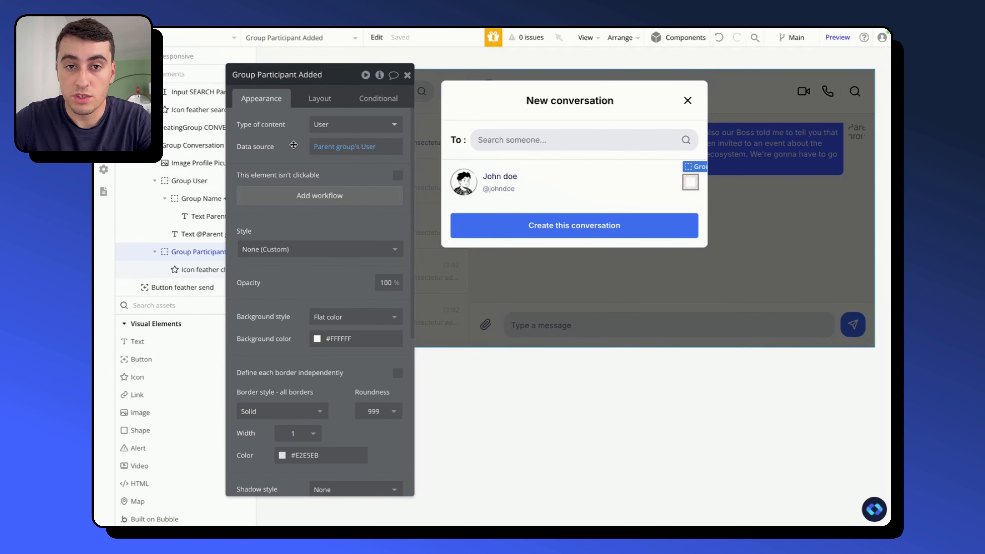
- Create a custom state named participantsToAdd on Popup New Conversation, with type User and stored as a list
click(444, 220)
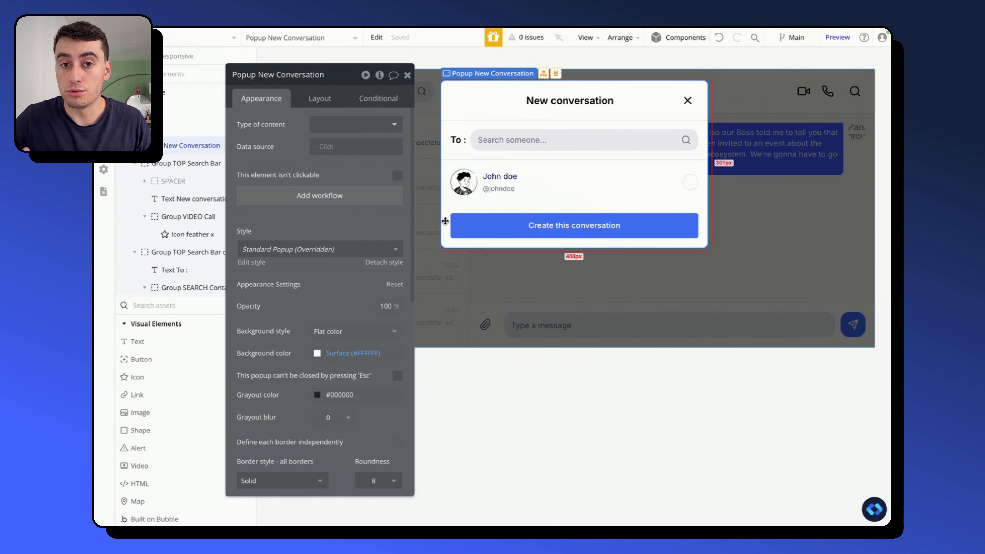
click(379, 76)
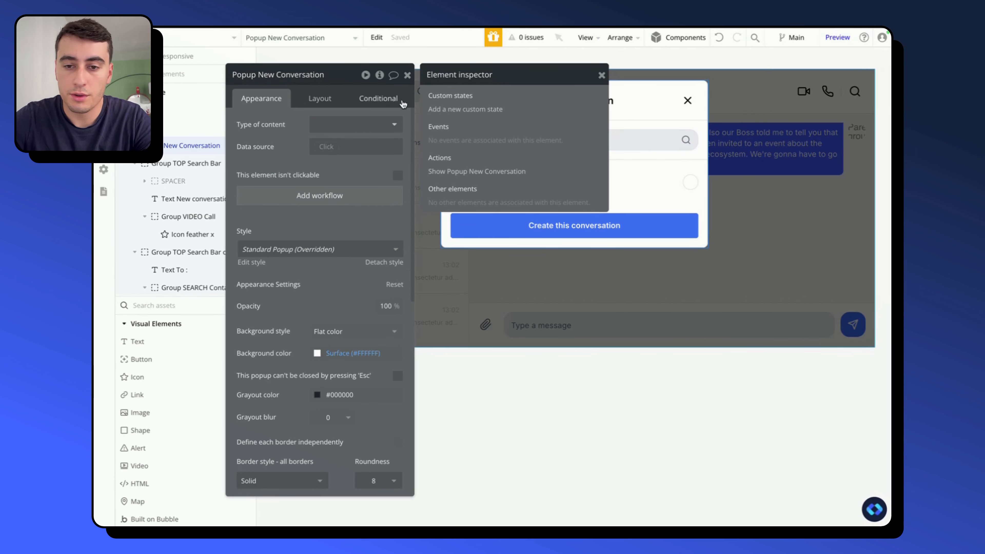
click(465, 109)
text(part)
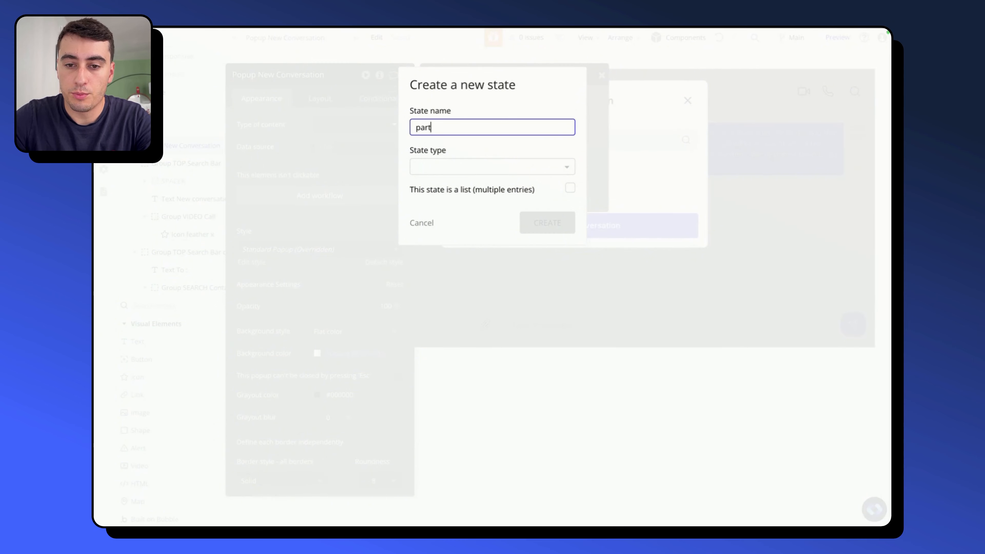
text(icipantsToAdd)
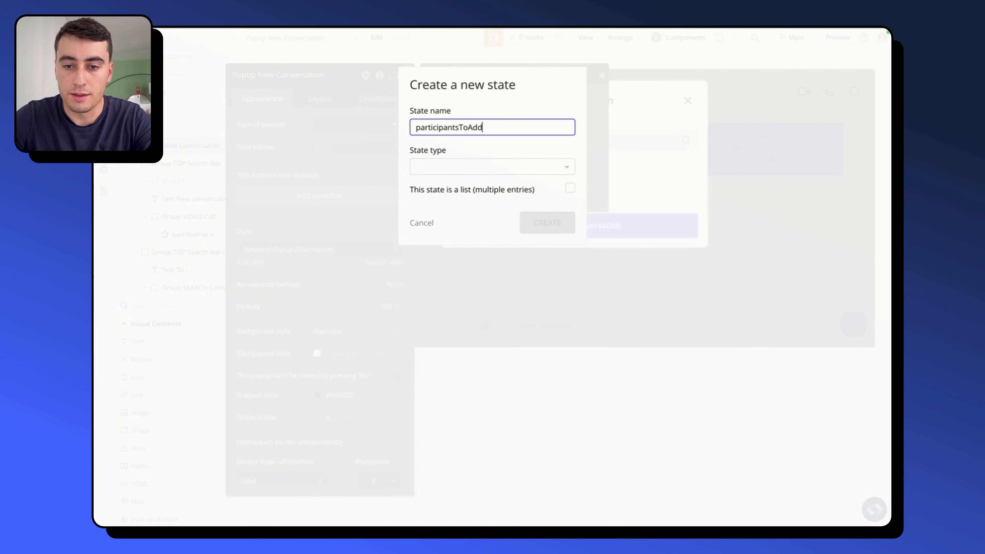
click(511, 170)
text(use)
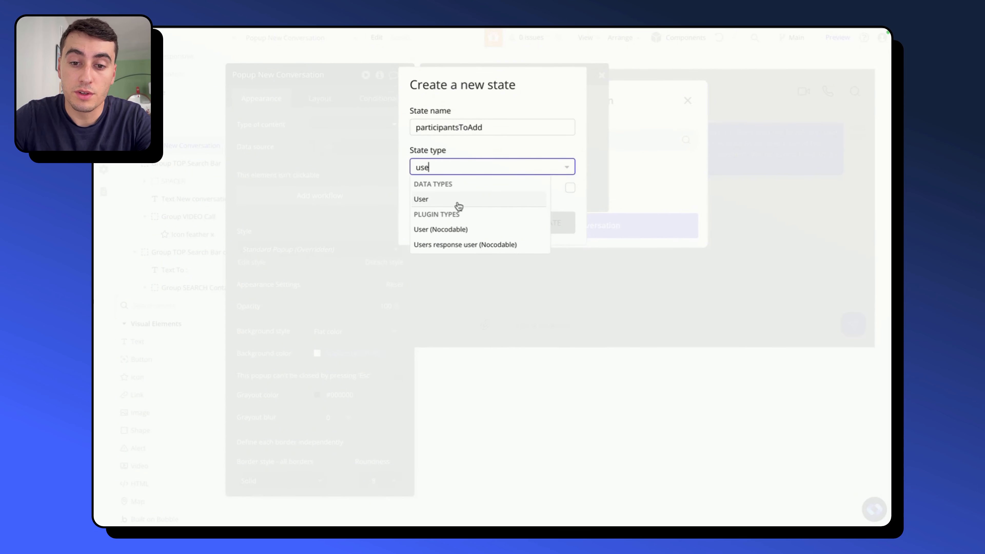
click(459, 203)
click(569, 190)
click(545, 222)
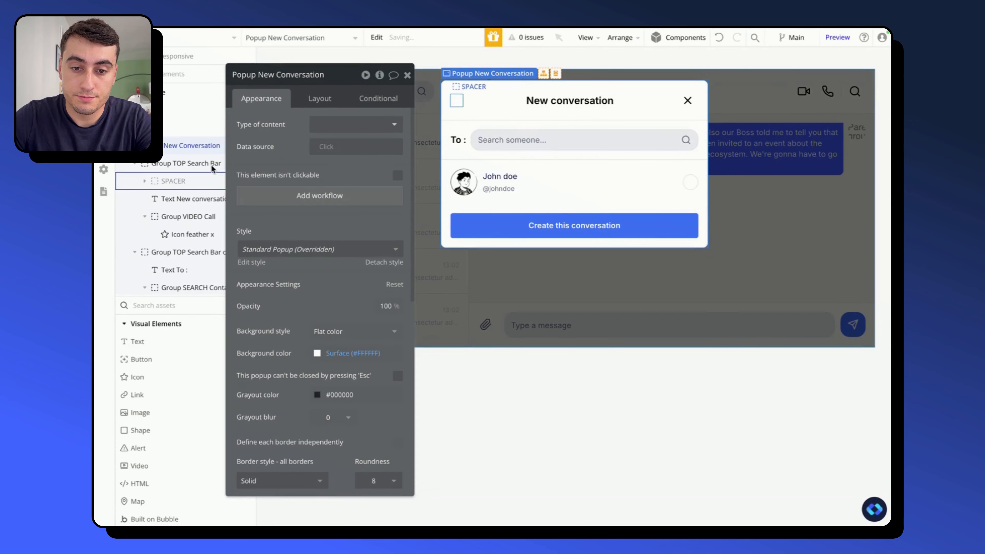
- Create a click workflow for Group Conversation Tile in the New Conversation popup's participants repeating group
click(482, 200)
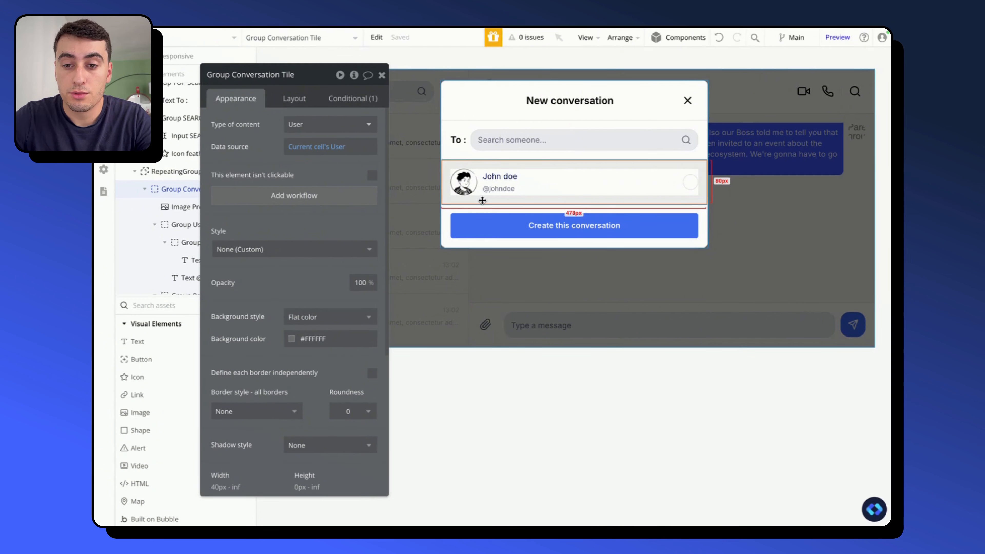
drag(248, 150, 280, 150)
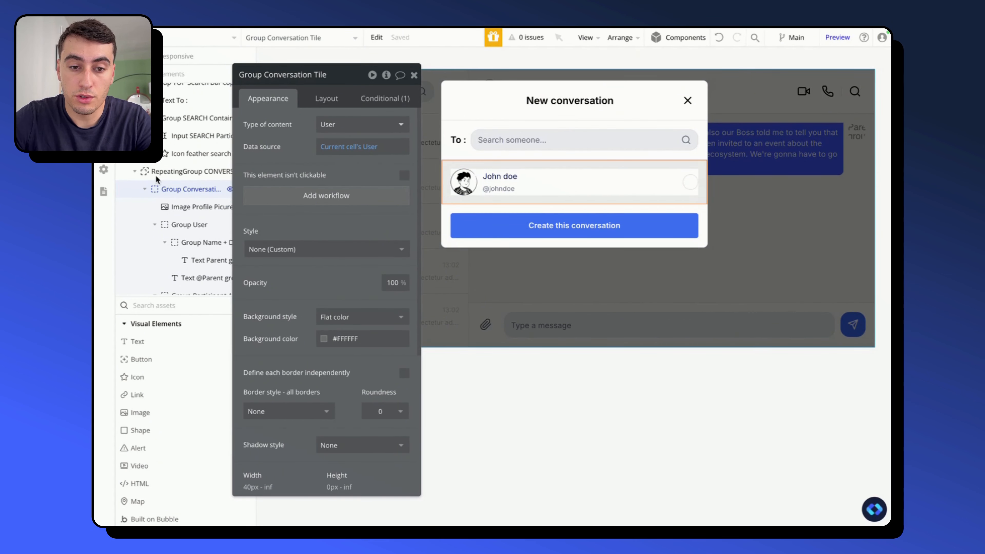
click(187, 171)
click(190, 189)
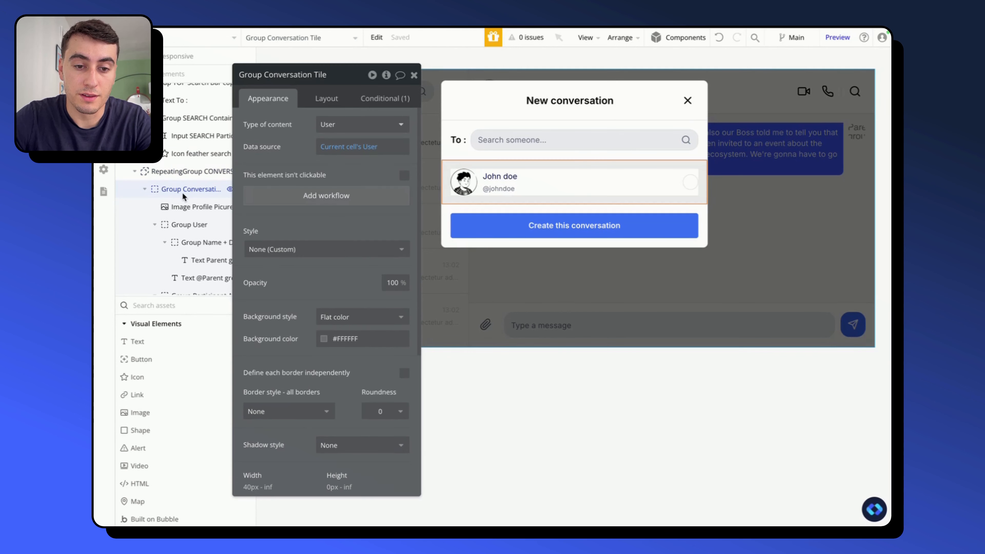
click(325, 192)
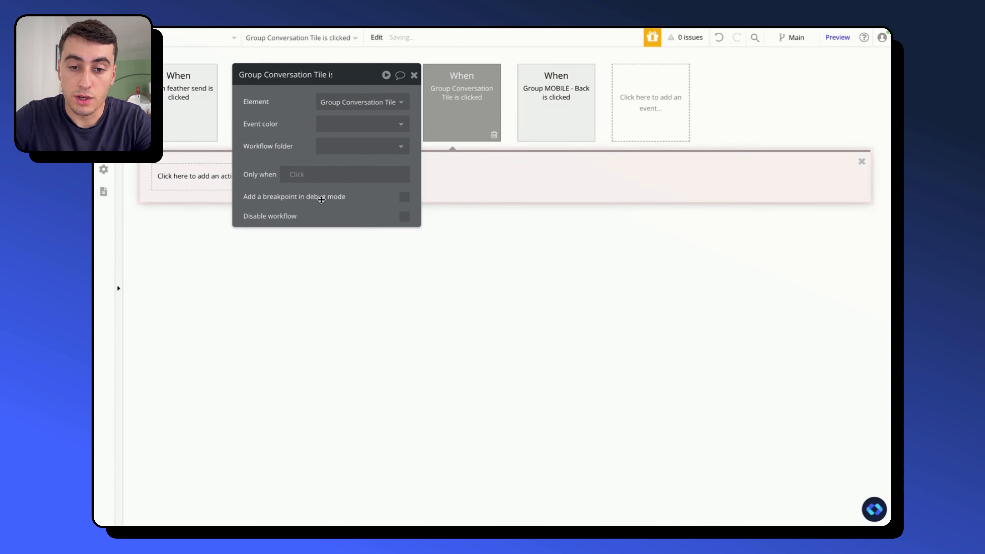
- Add a Set state action to the tile's workflow, targeting the participantsToAdd state of Popup New Conversation
click(207, 179)
text(set)
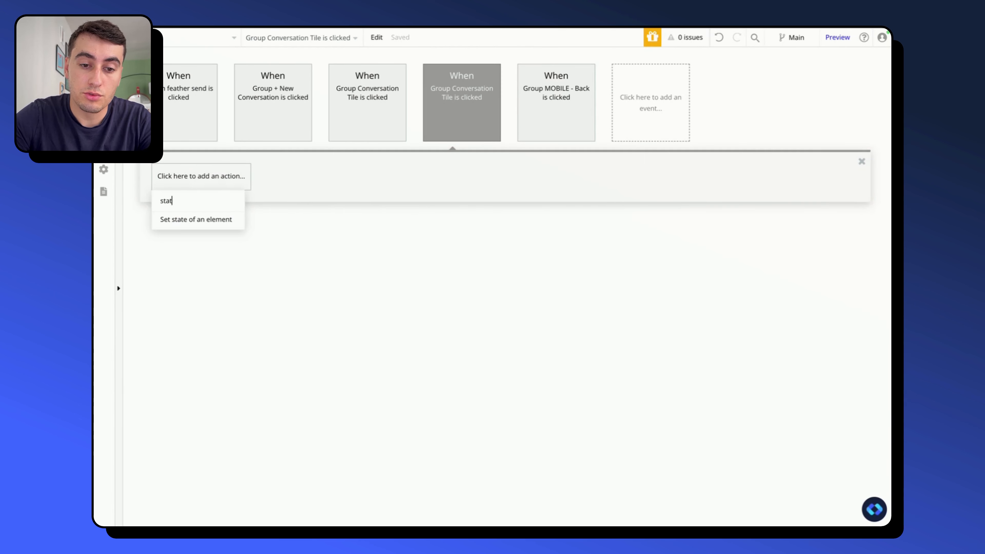
click(204, 220)
click(338, 101)
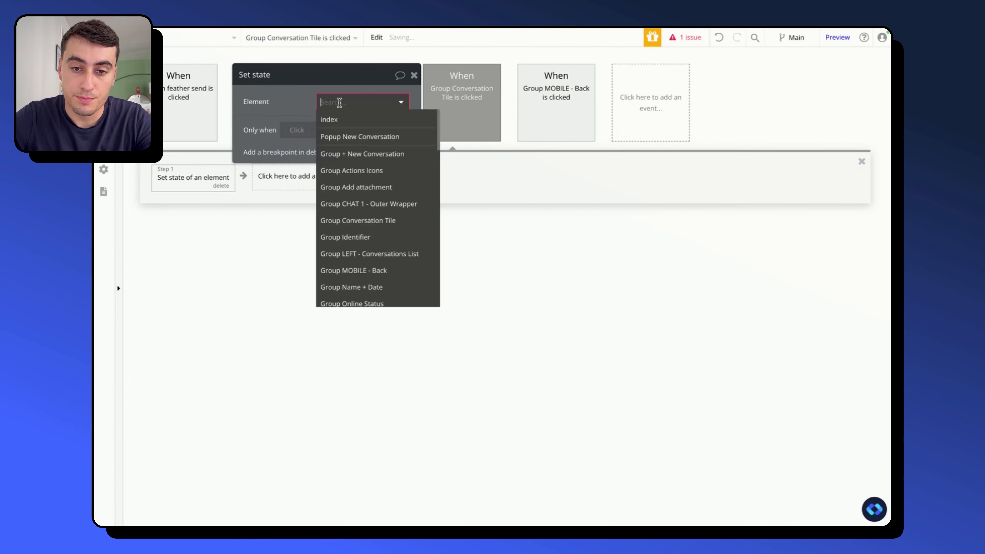
click(344, 137)
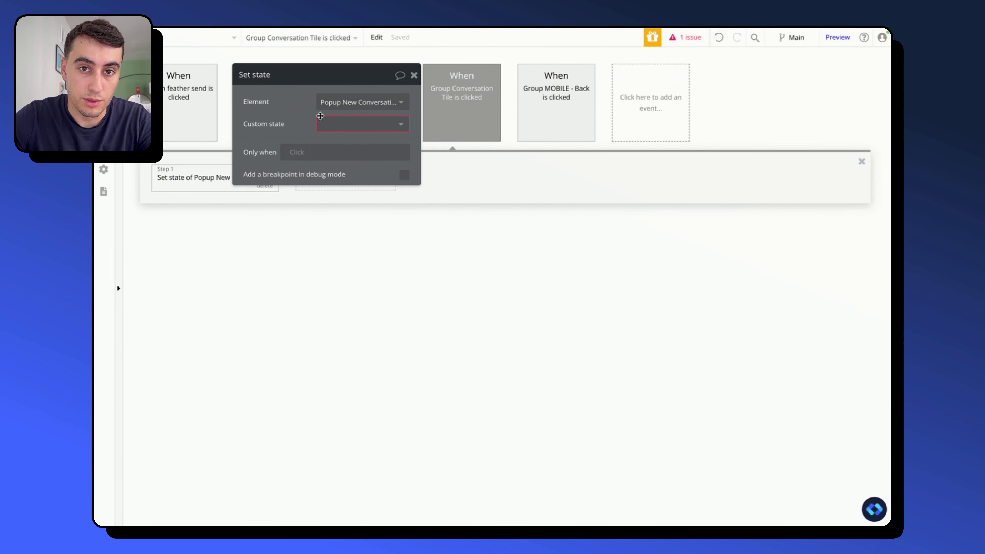
click(325, 123)
click(345, 141)
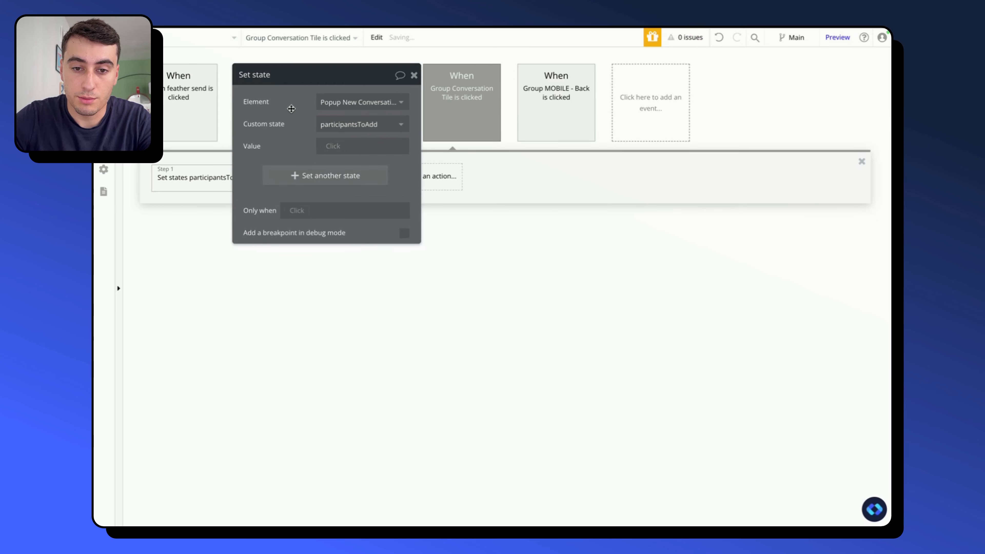
- Set the state's value to Popup New Conversation's participantsToAdd:plus item Current cell's User
click(532, 224)
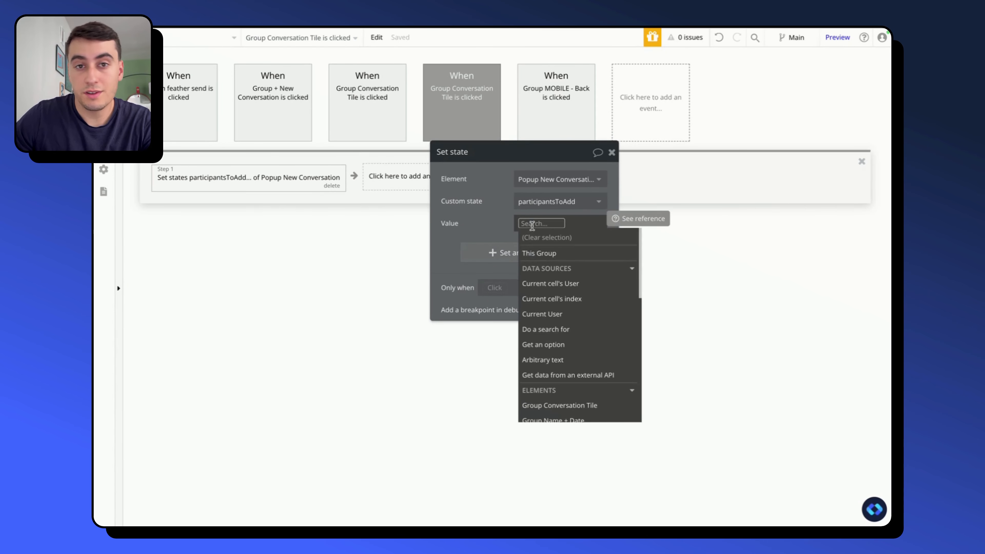
text(pop)
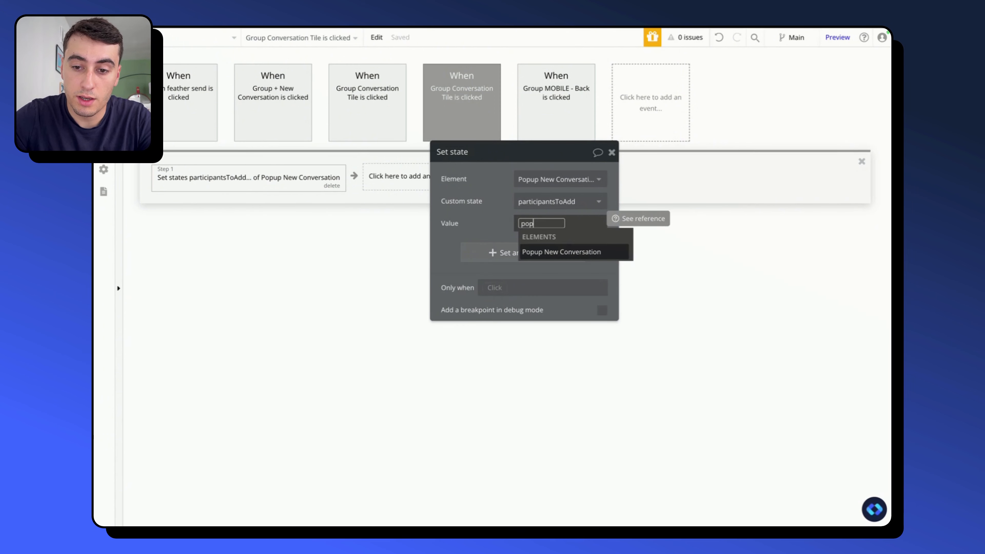
click(580, 252)
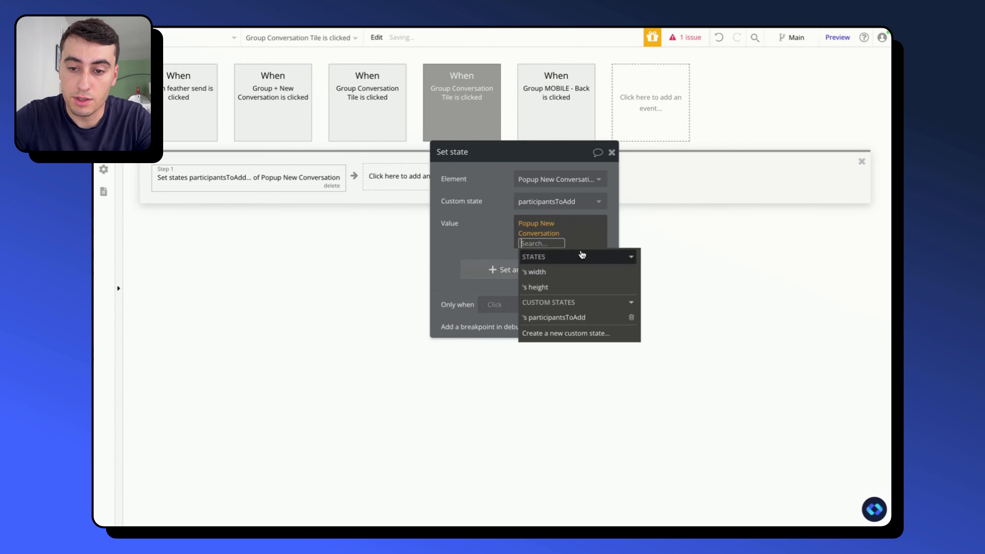
click(553, 317)
text(plus)
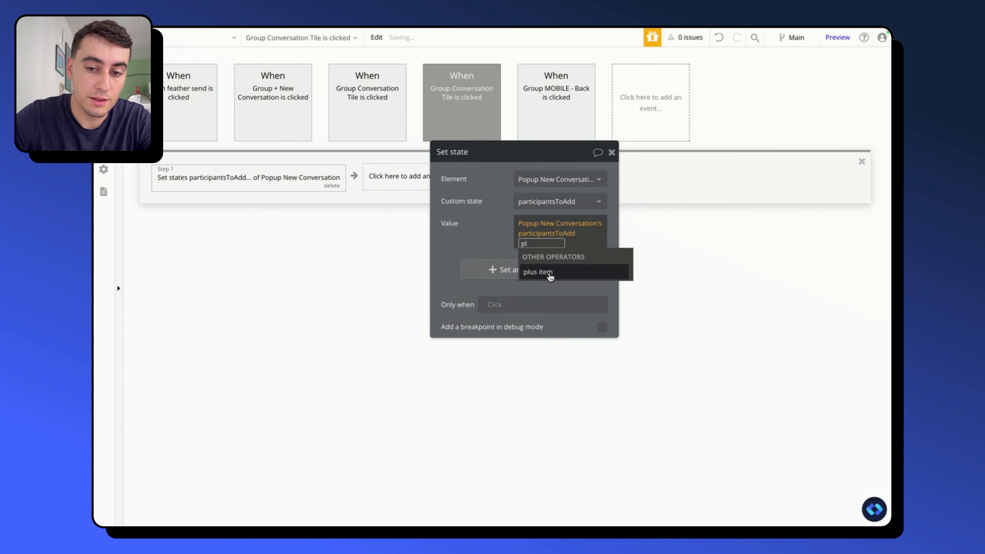
click(551, 275)
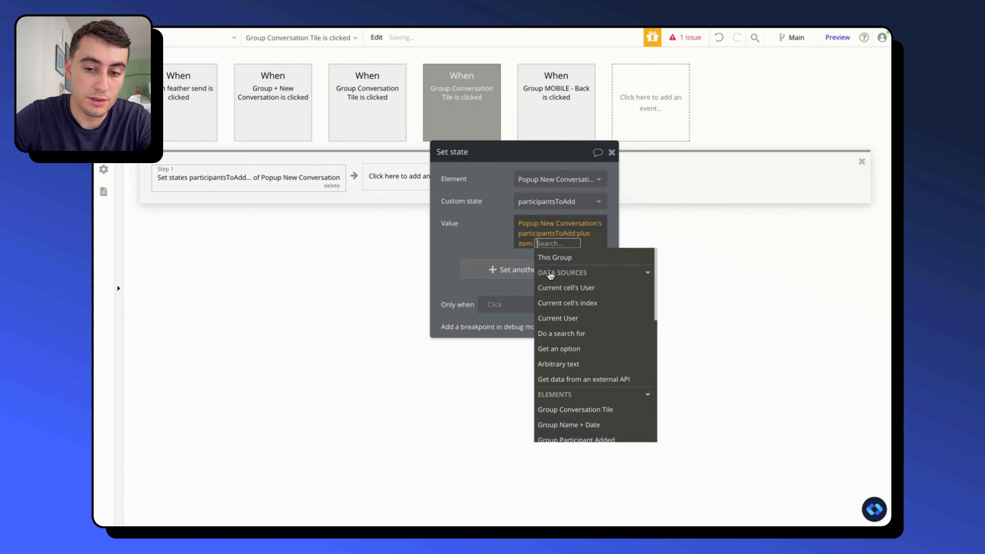
click(588, 289)
- Restrict the tile's click event to run only when Popup New Conversation's participantsToAdd doesn't contain Current cell's User
click(458, 123)
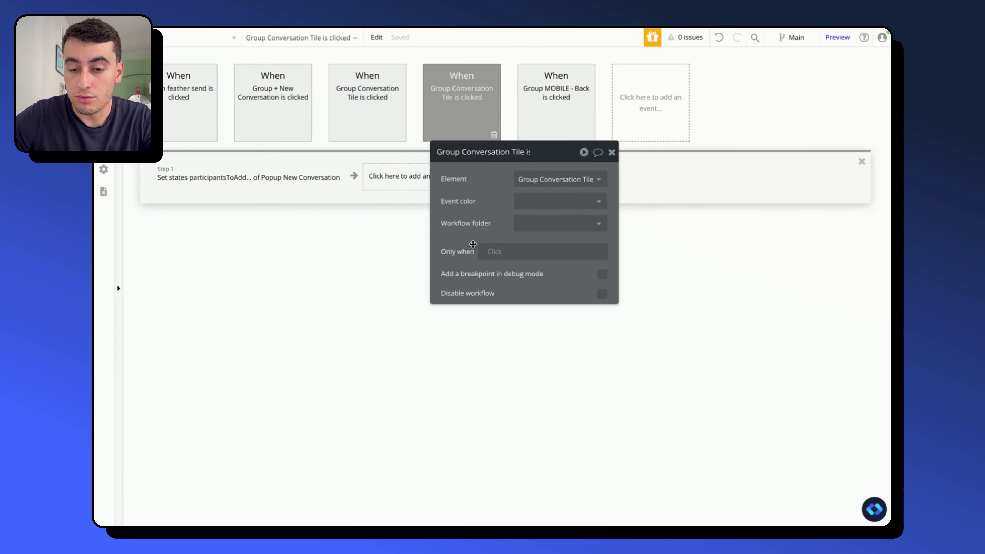
click(495, 251)
text(po)
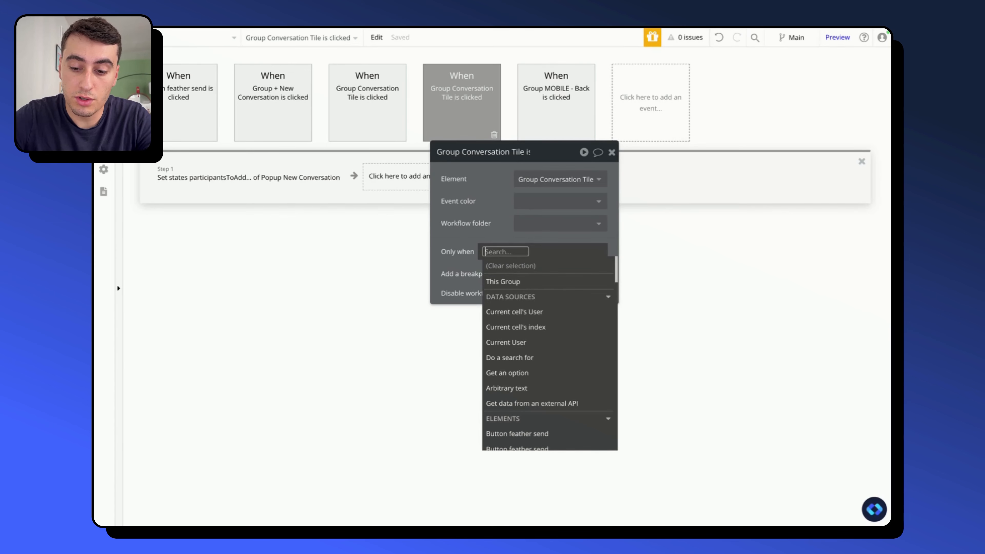
click(521, 279)
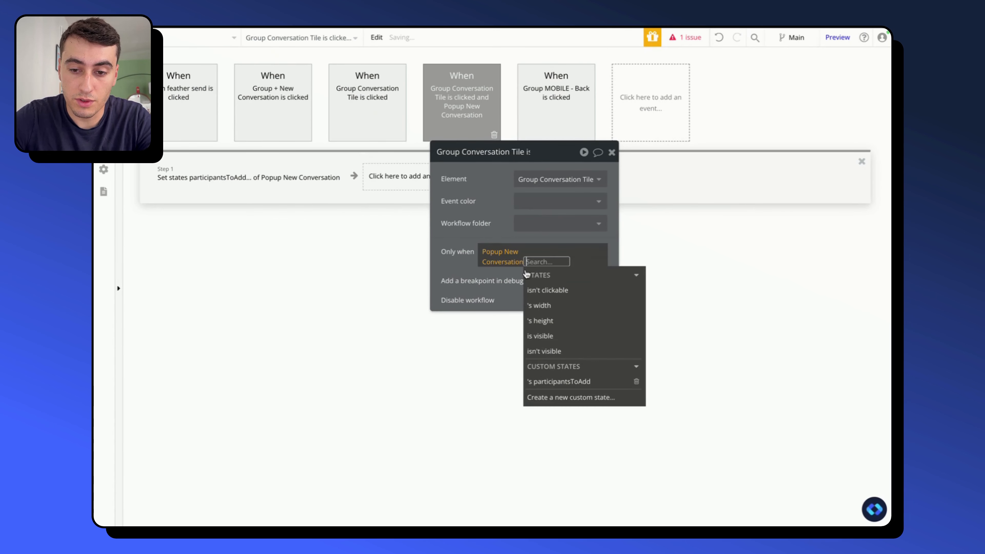
click(560, 384)
text(do)
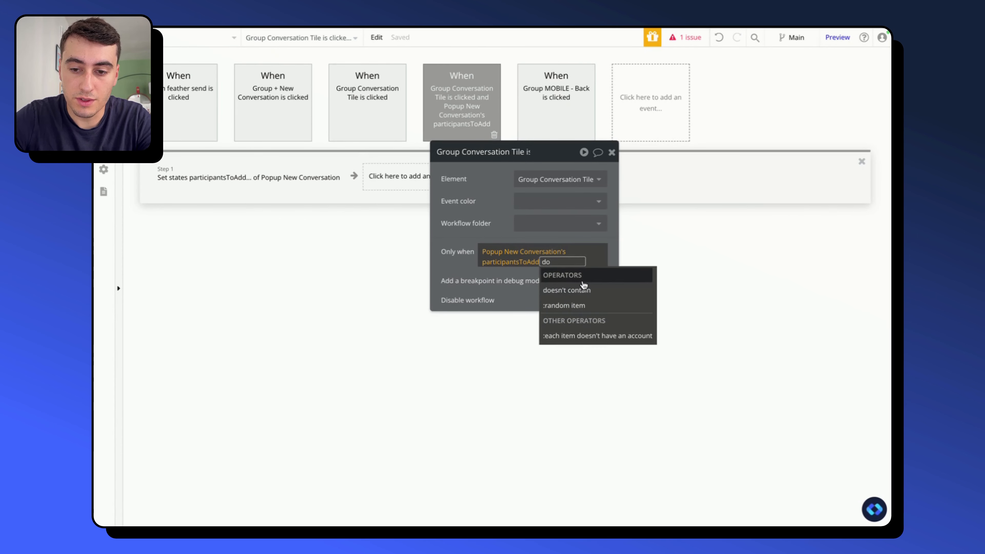
click(582, 290)
click(536, 315)
click(483, 208)
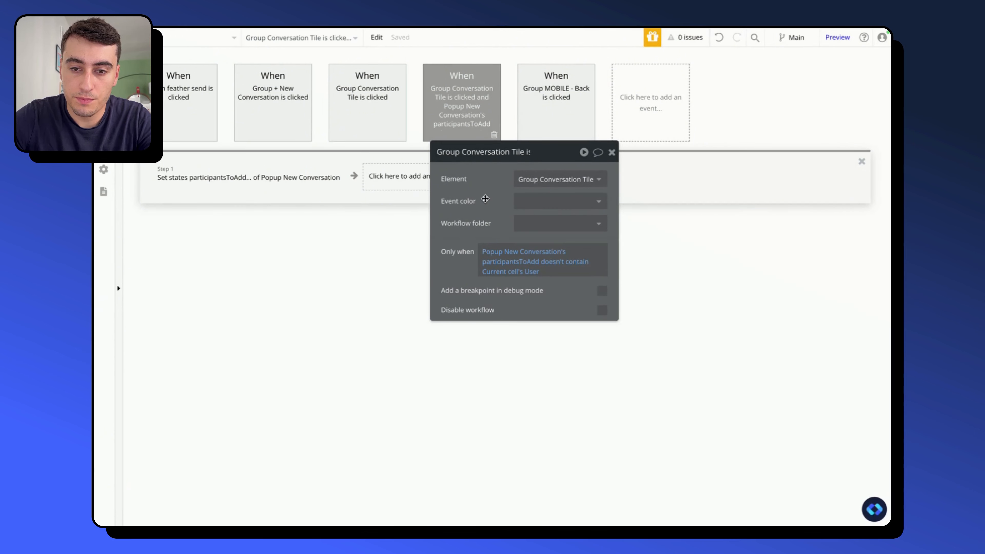
- Duplicate the conditional Group Conversation Tile click event together with its Set state action
right_click(470, 97)
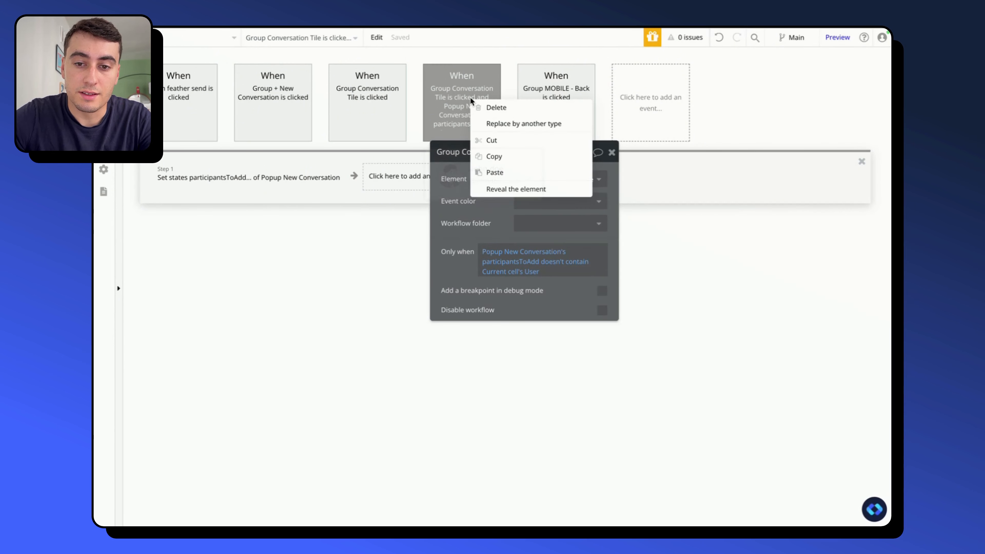
click(489, 156)
right_click(646, 110)
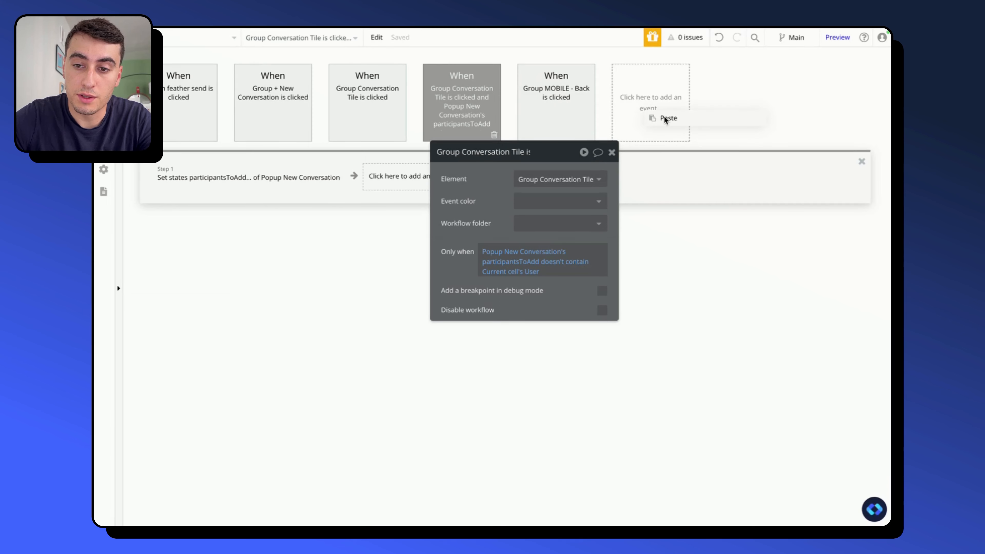
click(665, 118)
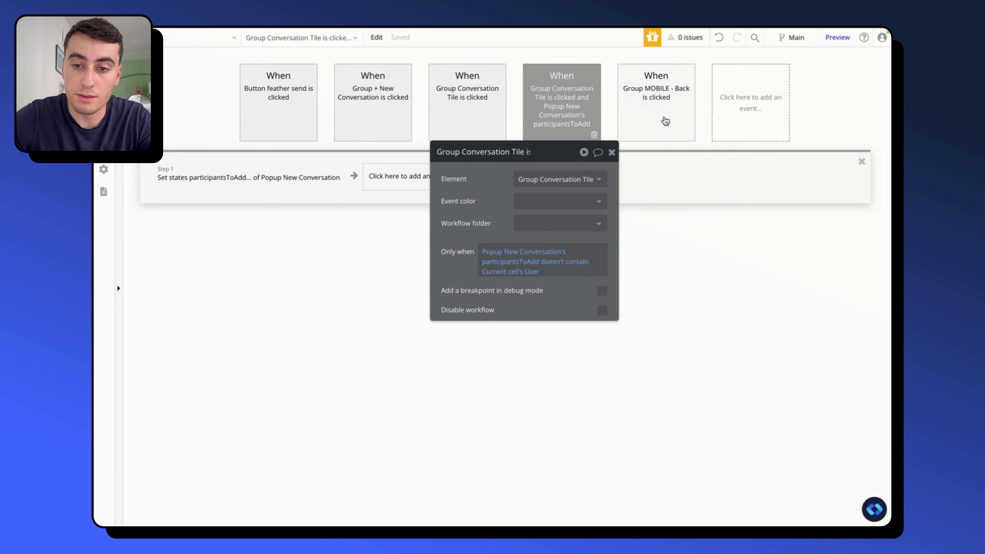
- Change the duplicated tile event's condition to run only when Popup New Conversation's participantsToAdd contains Current cell's User
click(575, 265)
text(con)
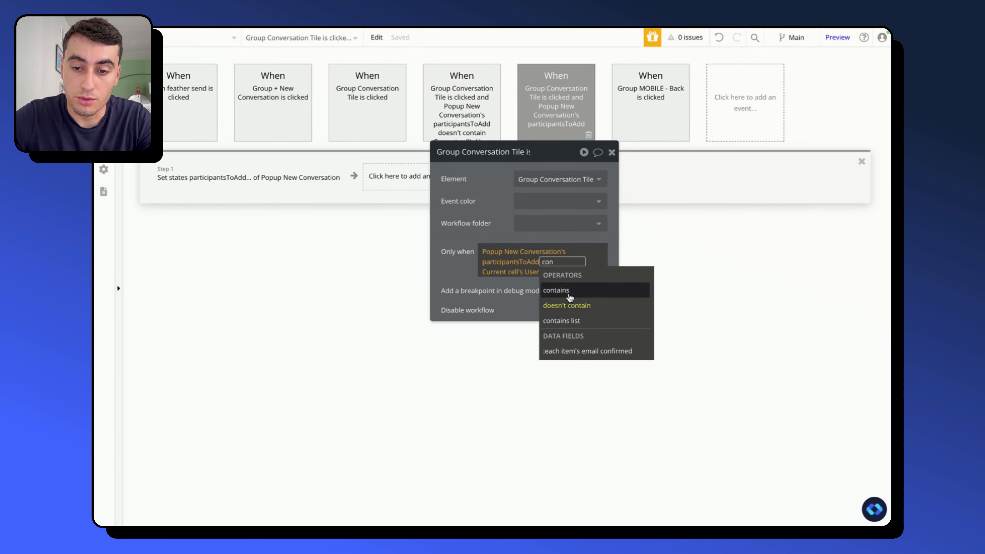
click(570, 297)
- Change the operator in that event's Set state value to :minus item, so Current cell's User is removed from participantsToAdd
click(249, 177)
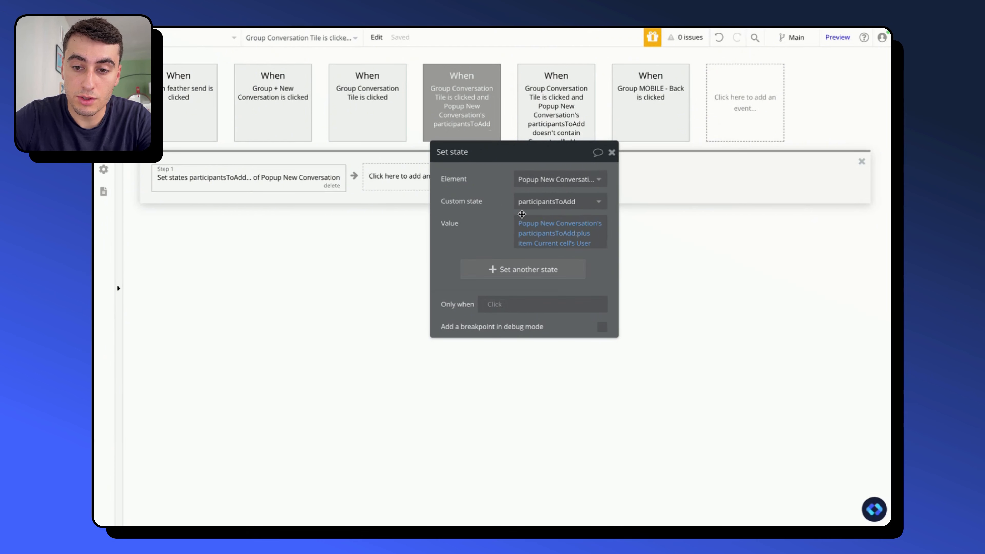
click(583, 233)
text(mi)
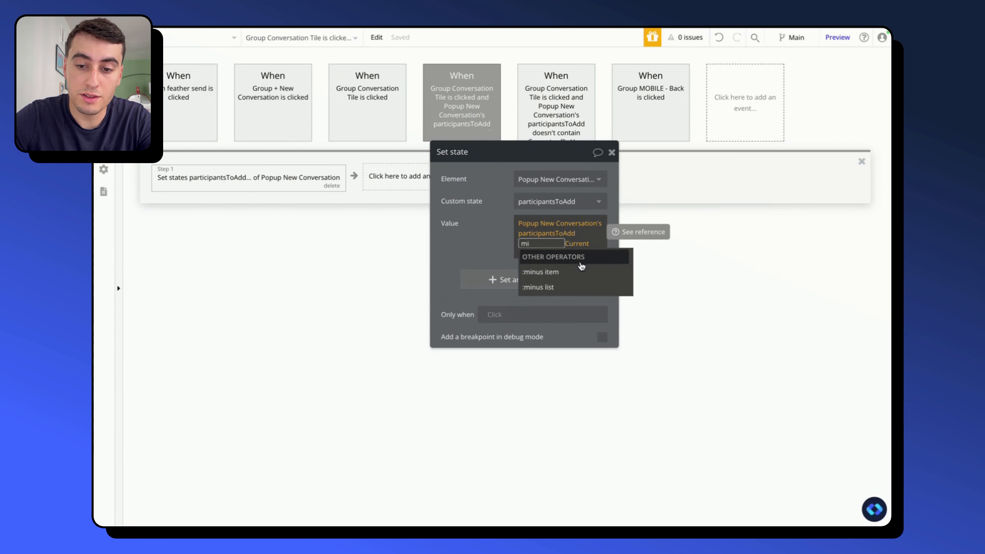
click(580, 272)
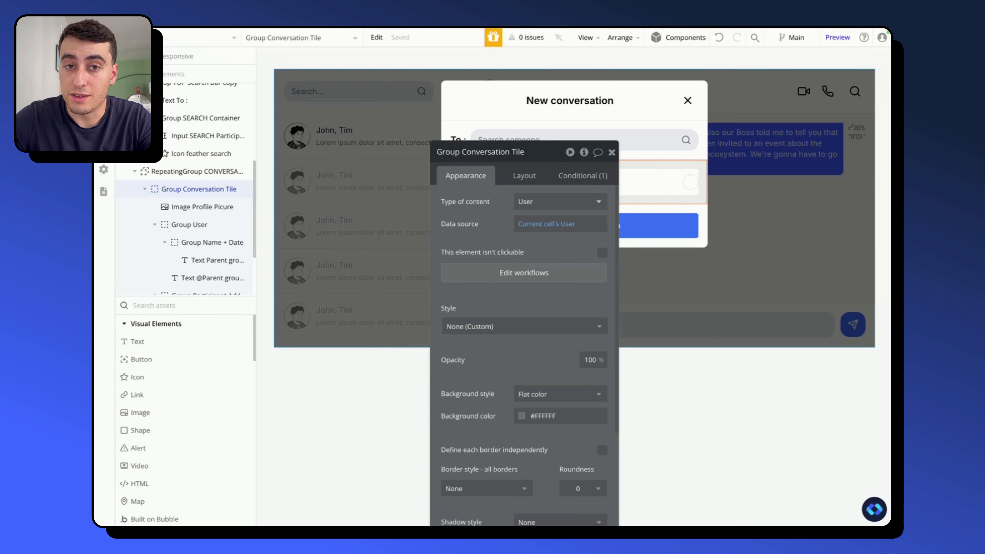
- Add a condition to Group Participant Added for when Popup New Conversation's participantsToAdd contains Parent group's User
drag(487, 223, 285, 157)
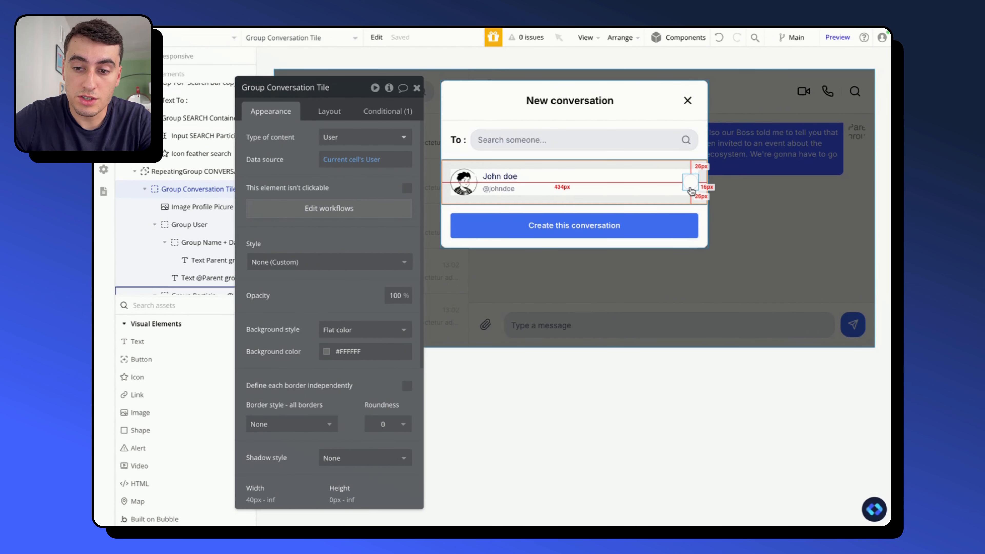
click(690, 188)
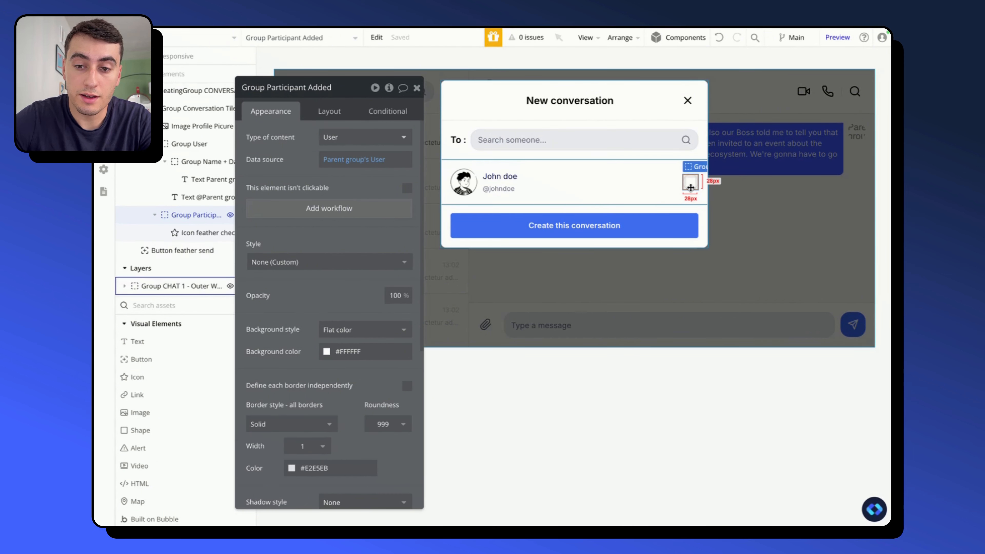
click(372, 116)
click(297, 144)
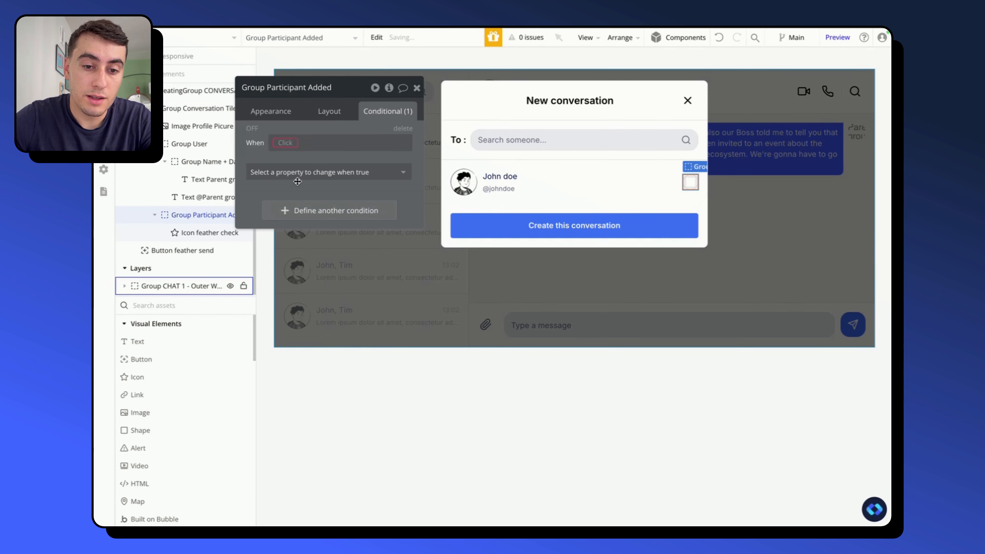
click(291, 142)
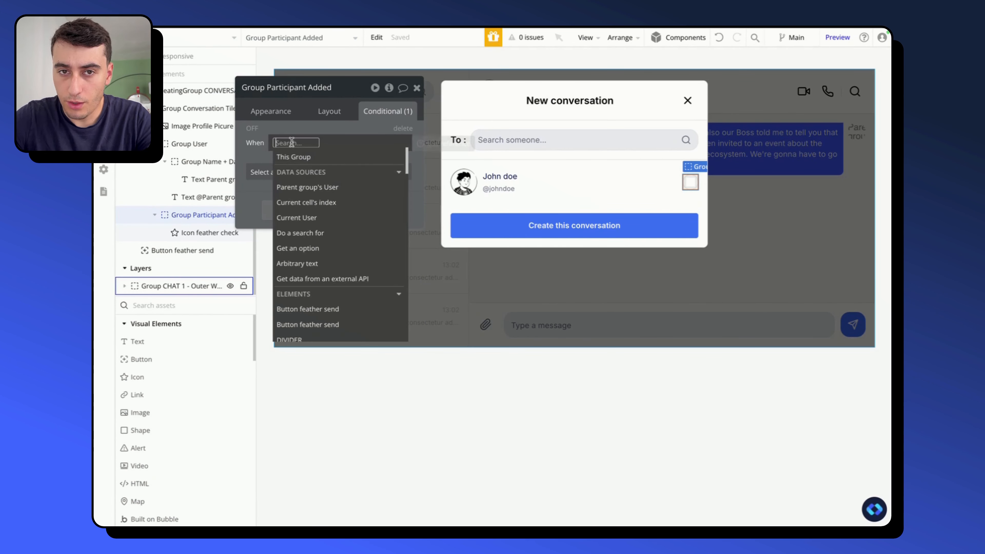
text(popu)
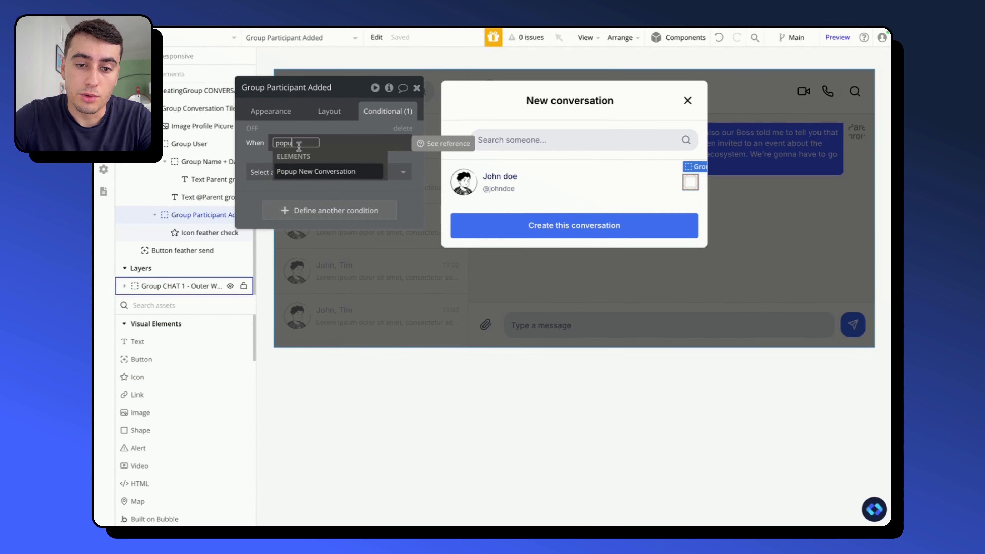
click(326, 172)
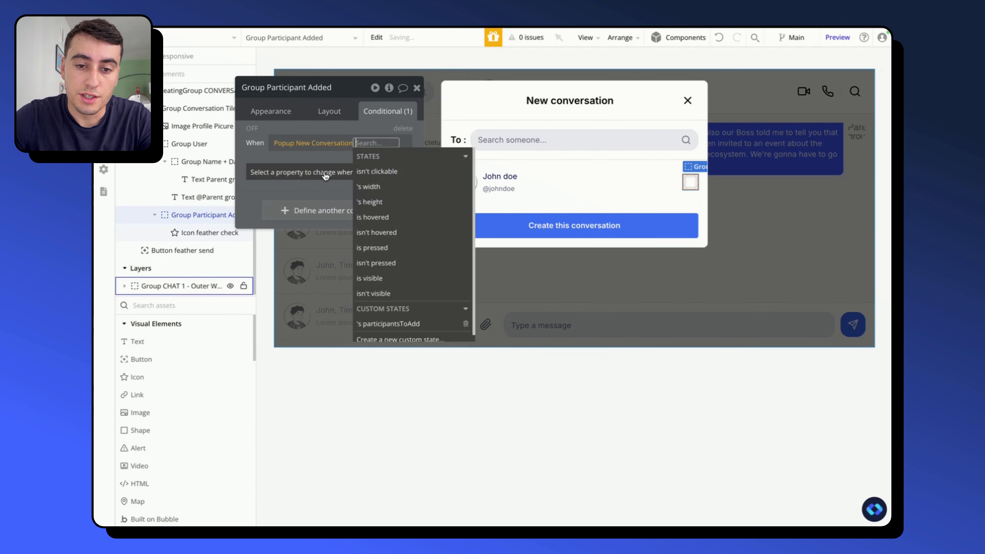
click(385, 327)
text(con)
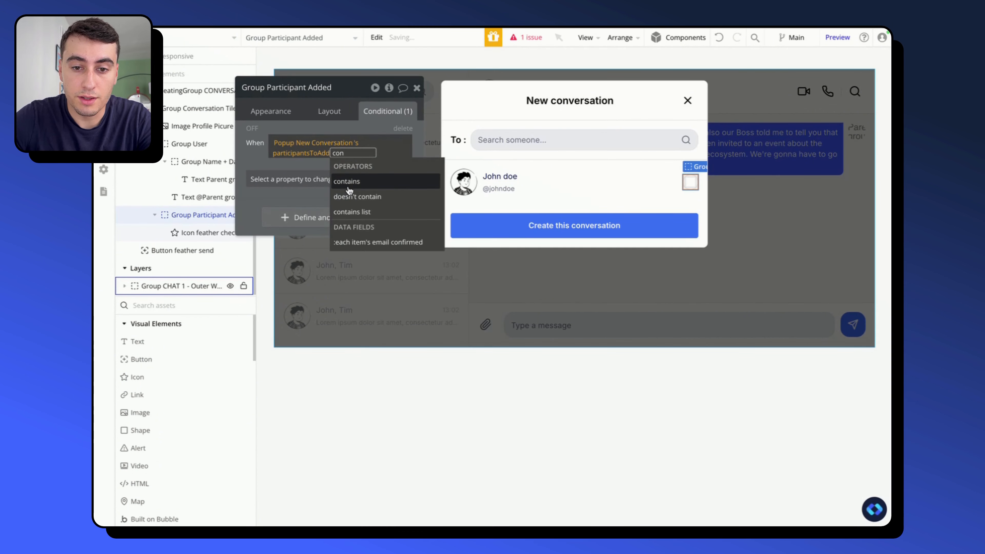
click(355, 180)
click(395, 197)
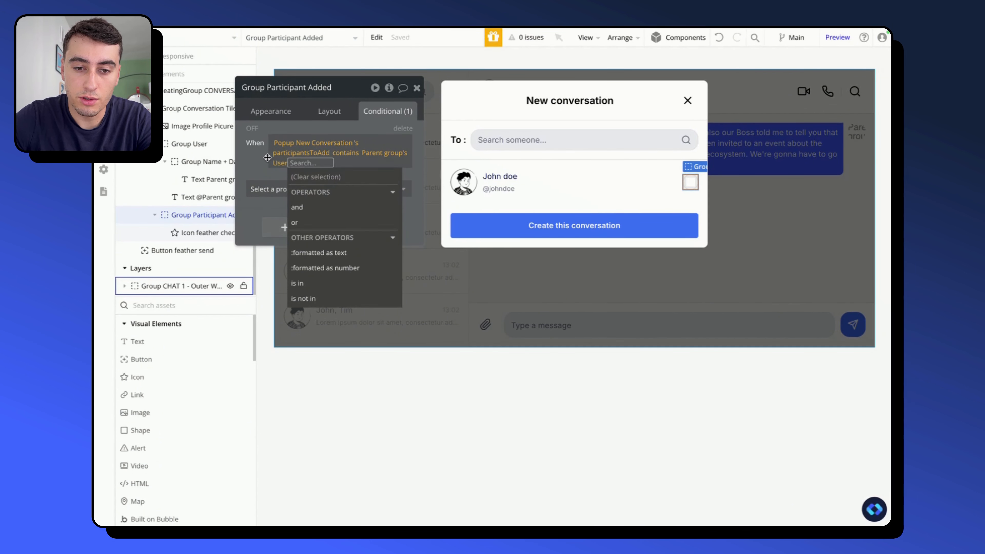
- Make the condition change the group's background color to #4262FF
click(271, 190)
click(269, 190)
text(bac)
click(283, 240)
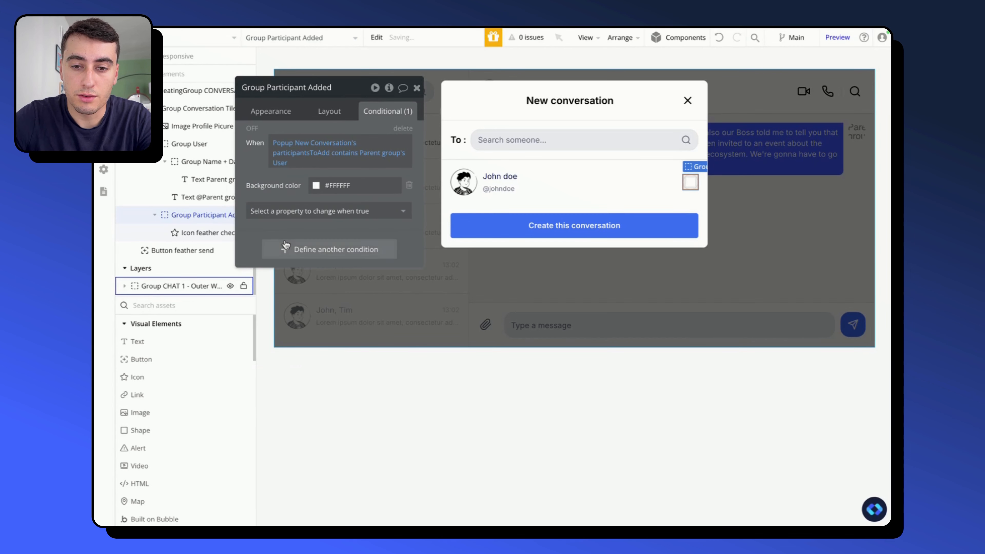
click(347, 183)
text(4262FF)
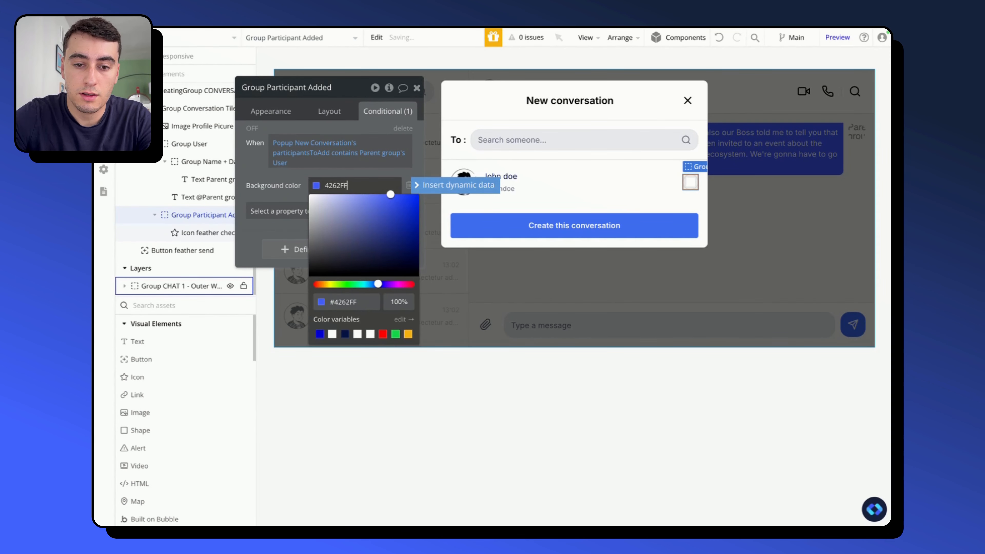
click(289, 183)
click(276, 109)
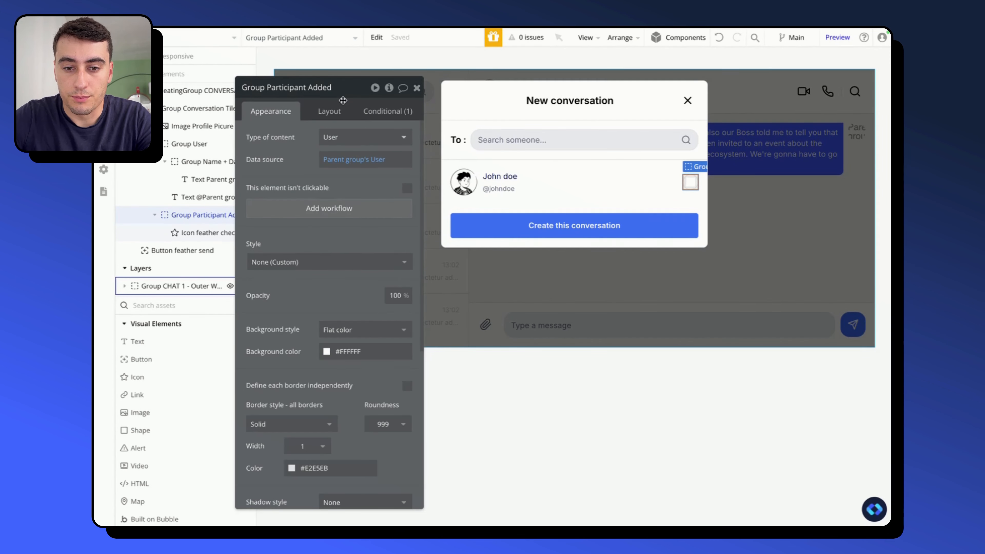
click(691, 182)
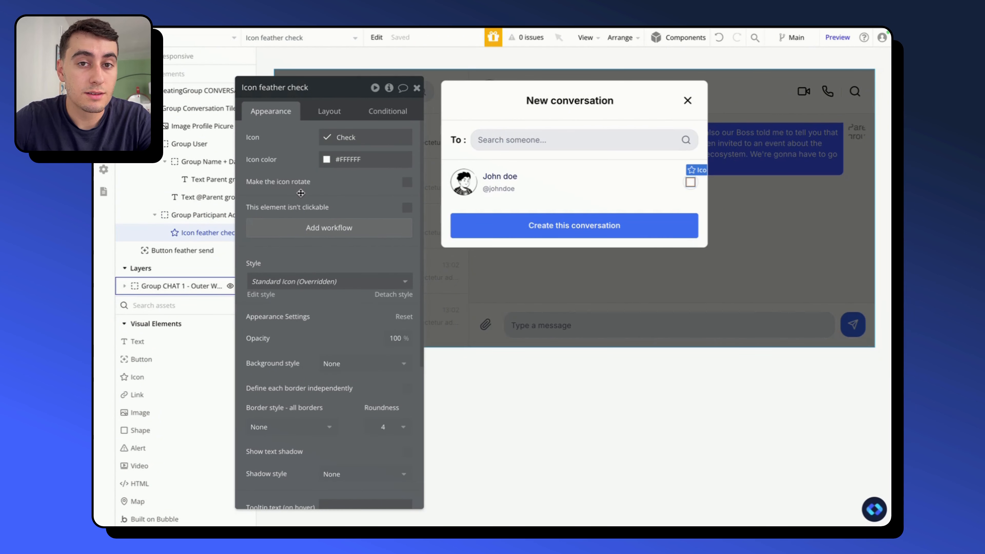
click(616, 422)
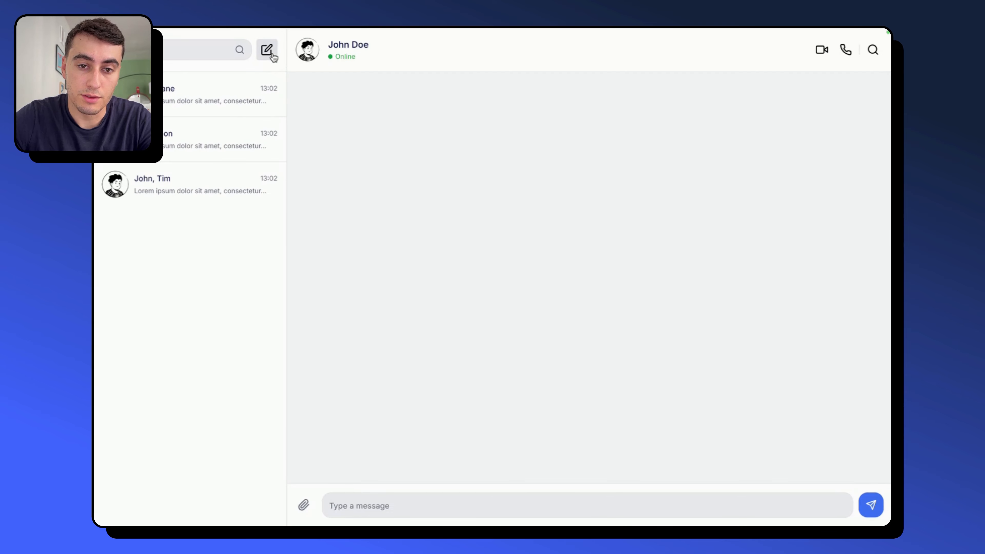
- In the app preview, open the New conversation popup and test selecting the first four participants
click(272, 53)
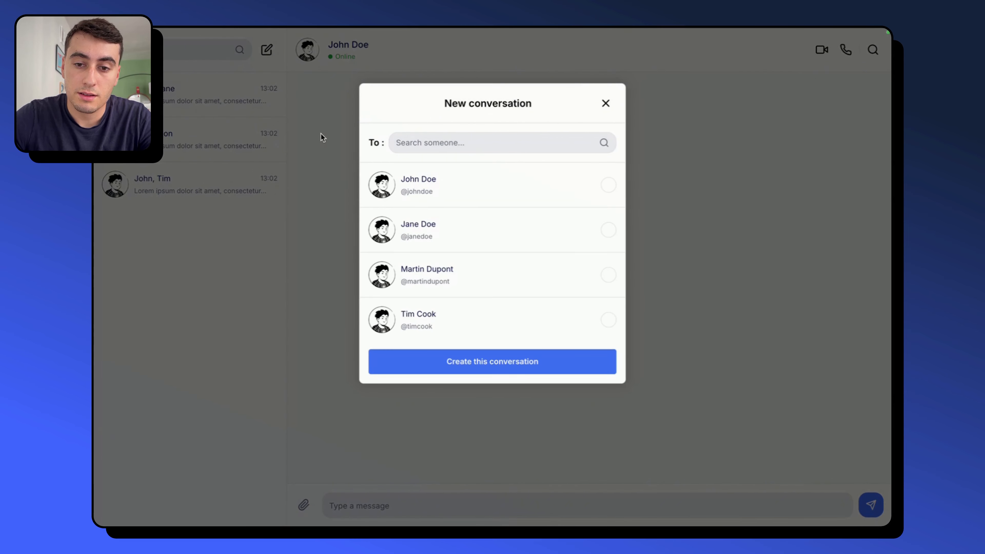
click(528, 193)
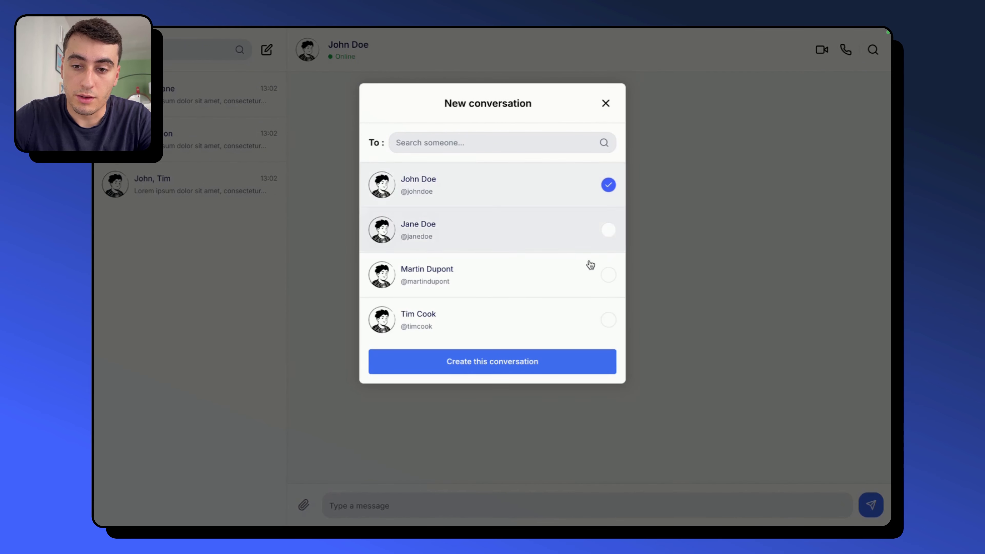
click(556, 263)
click(567, 225)
scroll(562, 256, down, 3)
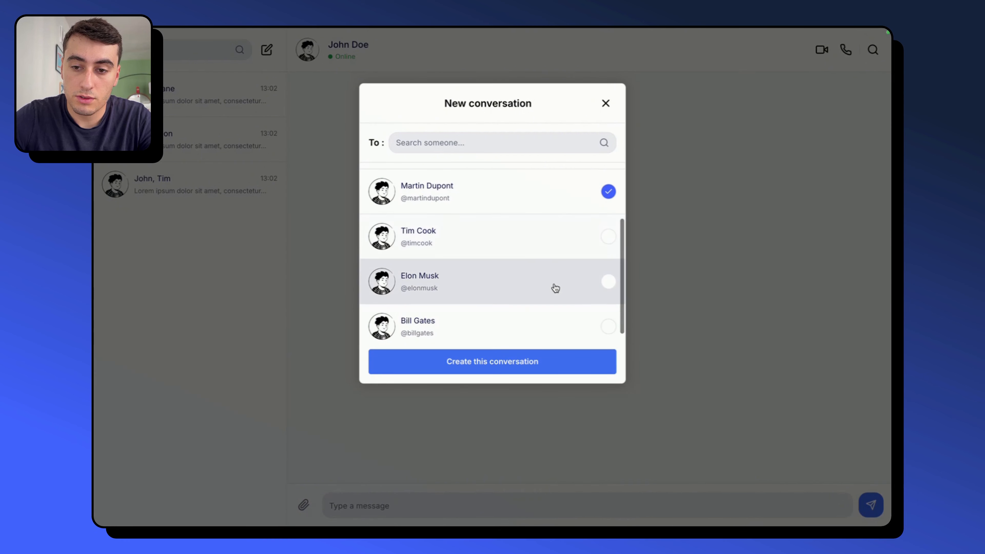
scroll(553, 310, up, 3)
click(549, 333)
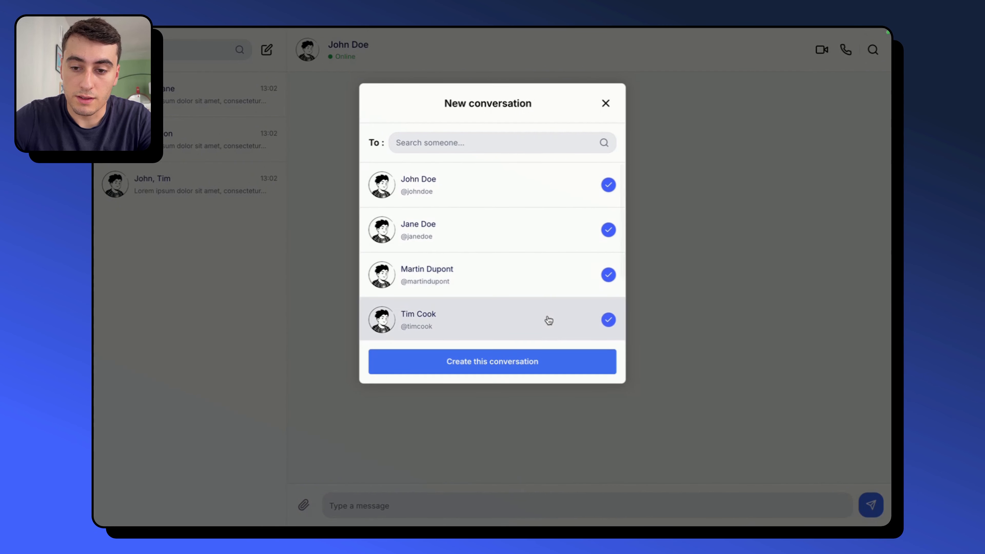
- Test removing participants by deselecting all four selected people in the popup
click(509, 187)
click(516, 236)
click(517, 285)
click(518, 328)
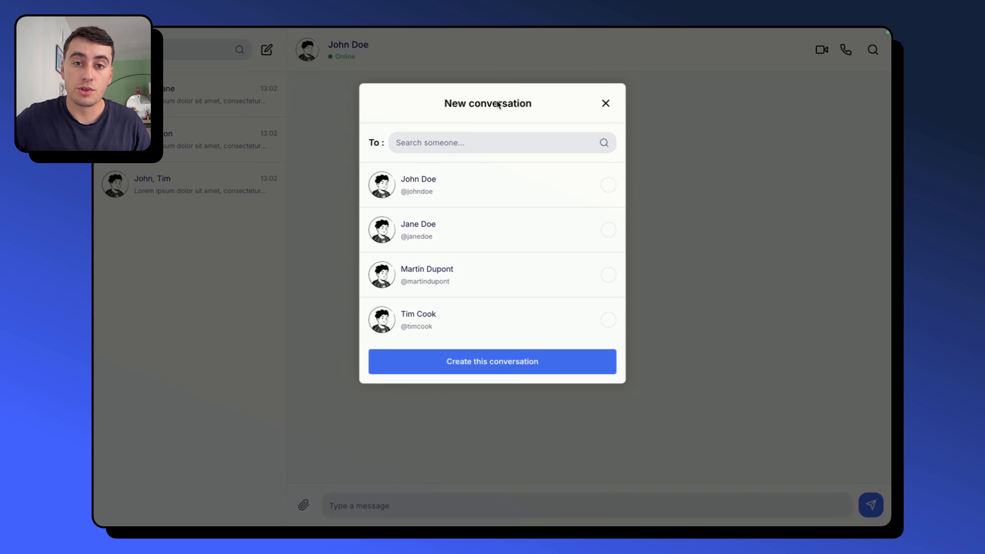
- Try searching the popup's participants by a first name, clear the search and look through the list
click(451, 143)
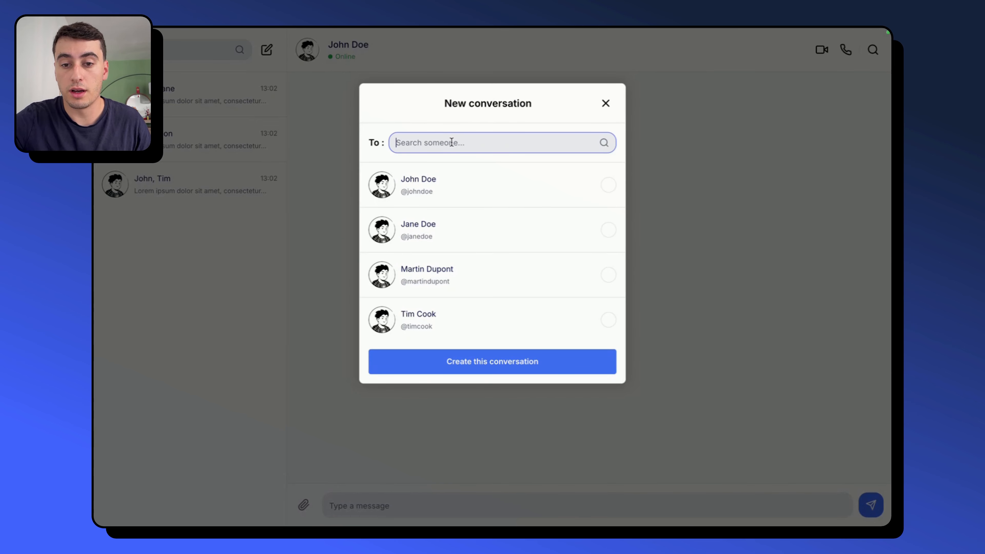
text(john)
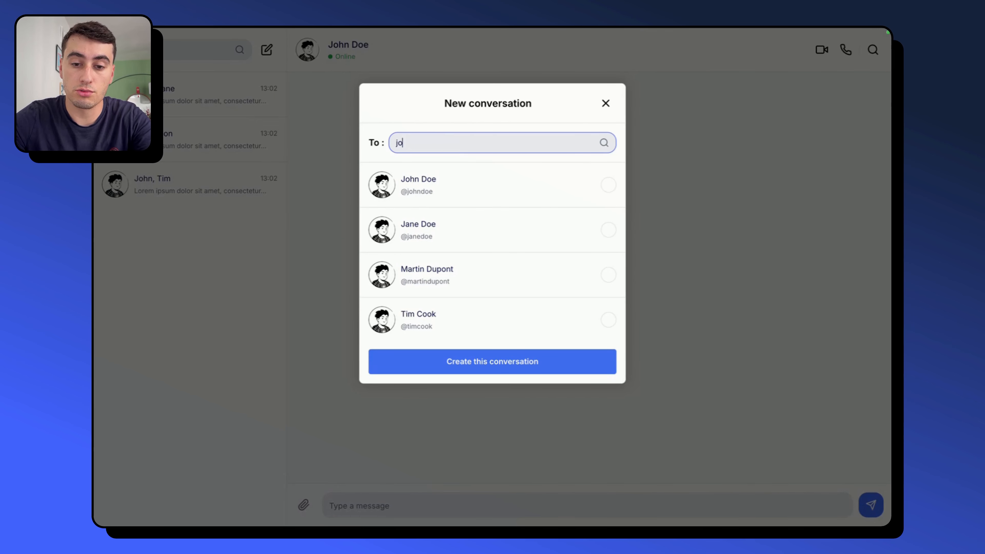
key(super+BackSpace)
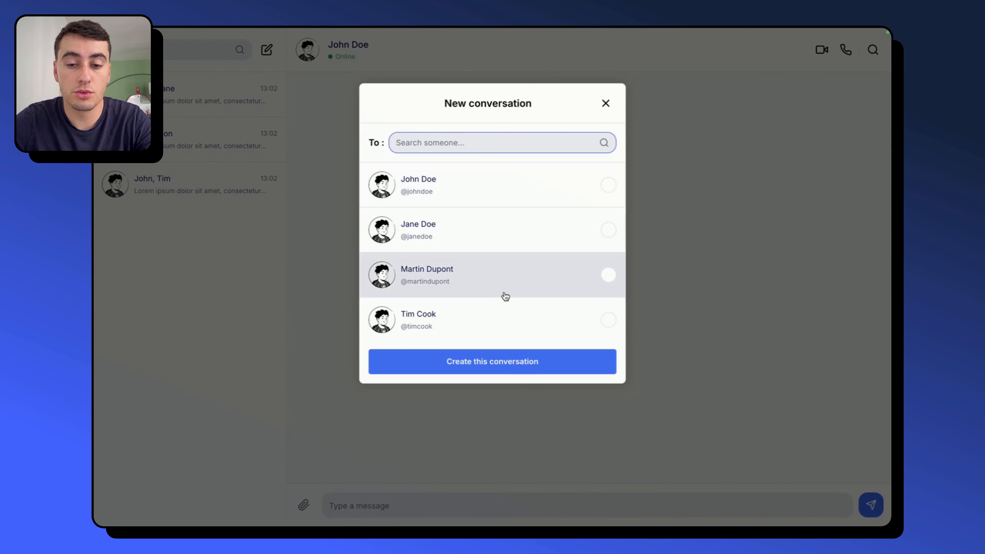
click(417, 369)
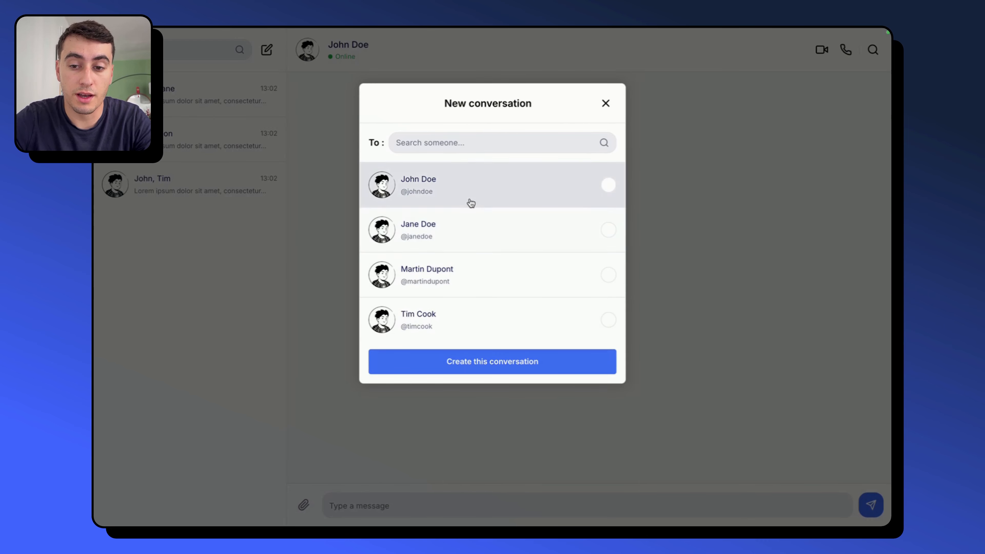
scroll(475, 315, down, 3)
scroll(482, 252, up, 3)
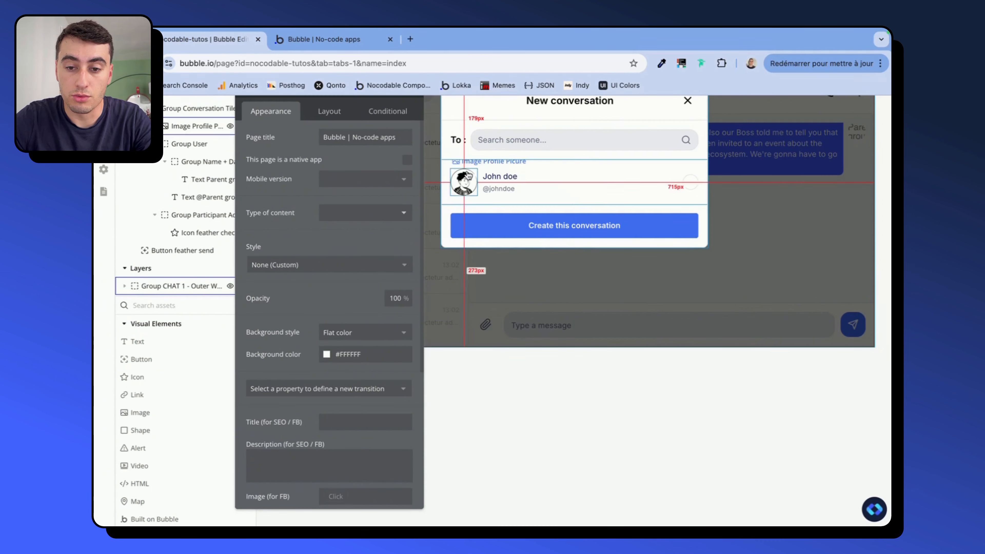
- In the Bubble editor, add a workflow to the Create this conversation button with a Create a new thing action of type Conversations
click(512, 224)
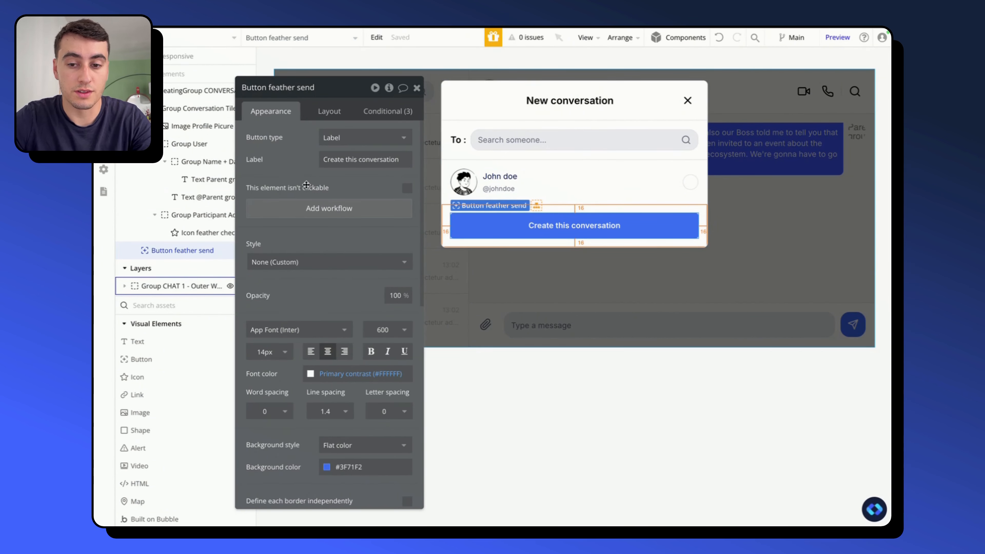
click(310, 209)
text(cre)
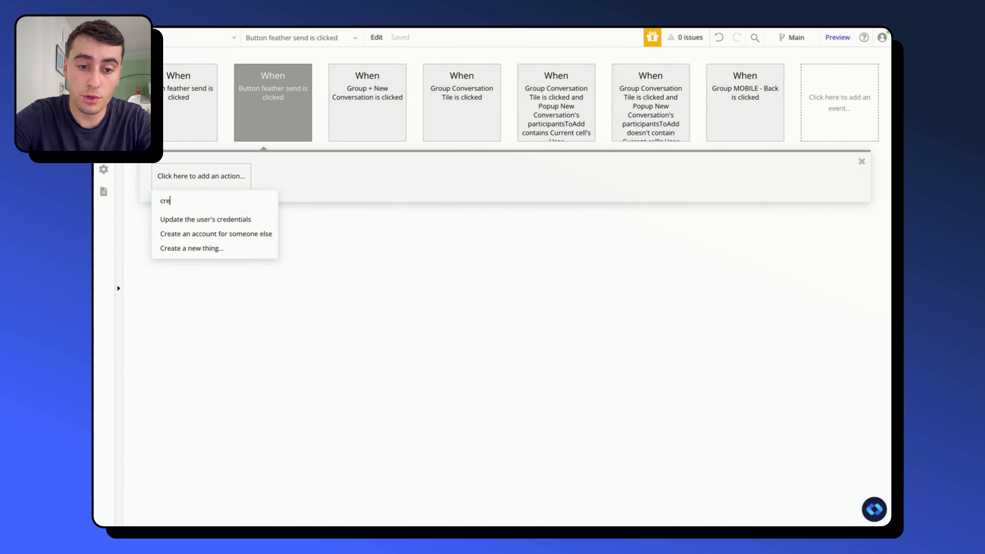
text(ate)
click(219, 233)
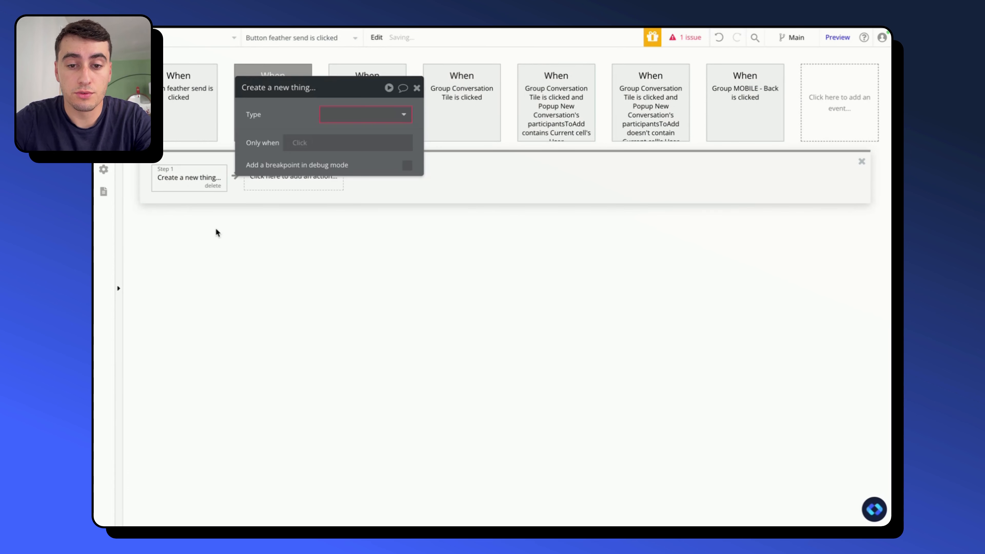
click(327, 119)
text(conv)
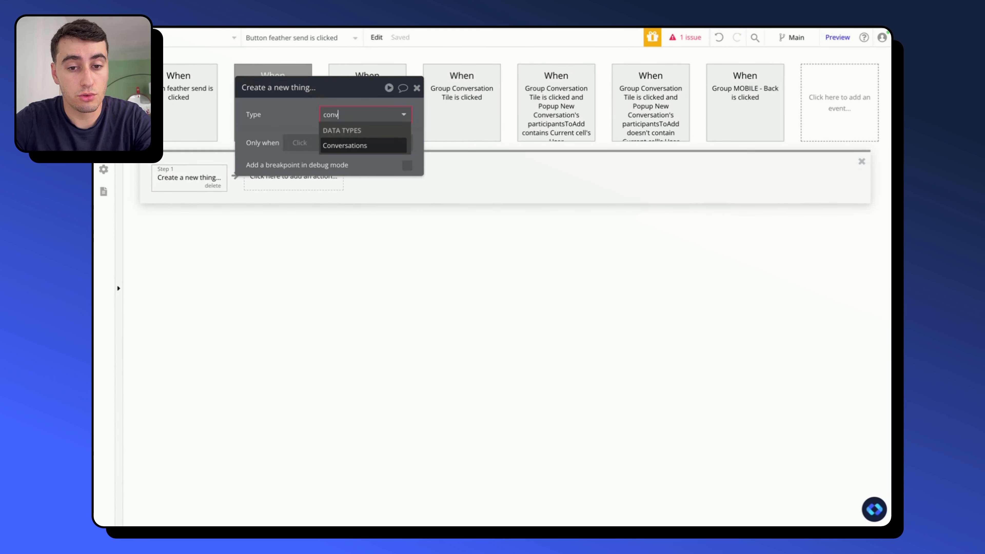
click(365, 146)
- Add a Participants field to the new Conversations record that adds the list Popup New Conversation's participantsToAdd
click(363, 178)
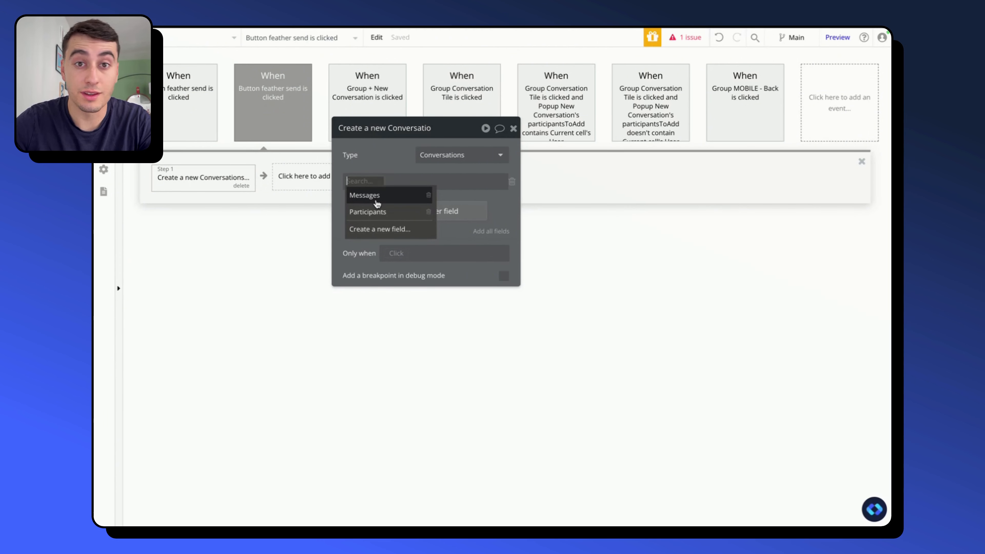
click(379, 212)
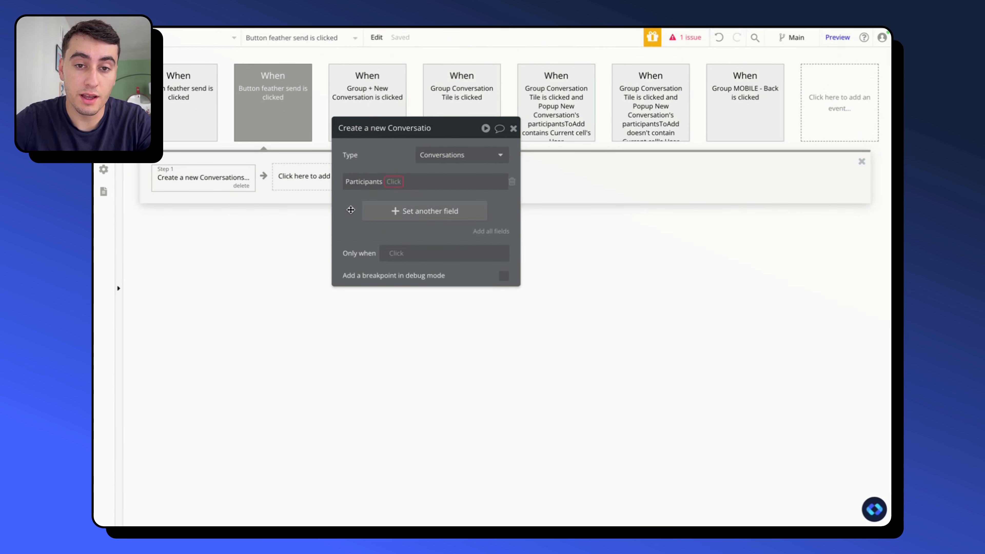
click(392, 182)
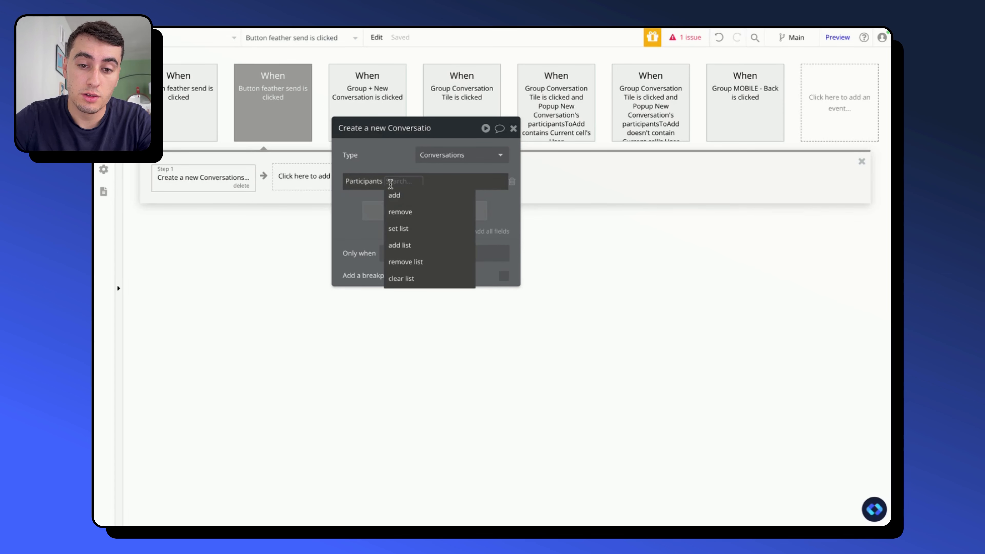
click(407, 244)
click(422, 181)
text(pop)
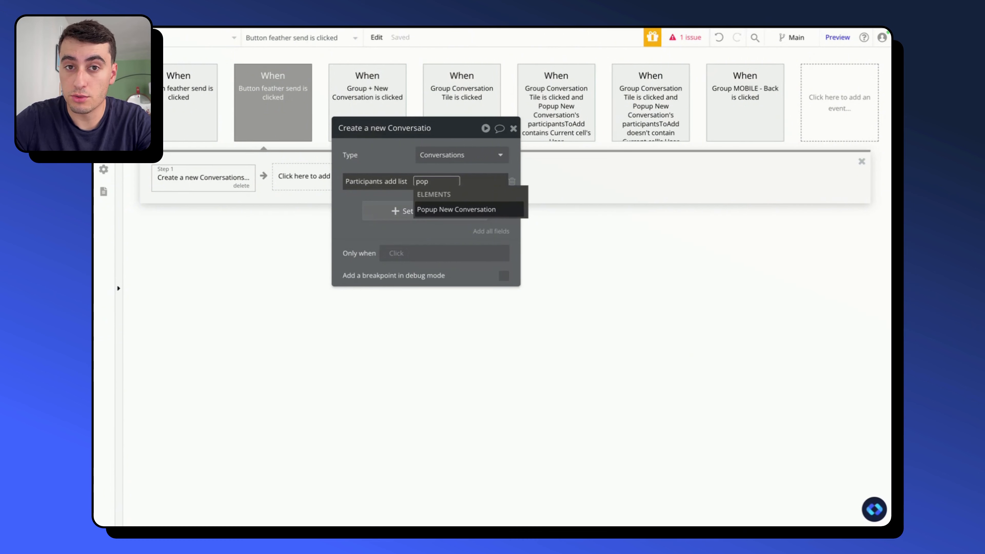
click(456, 209)
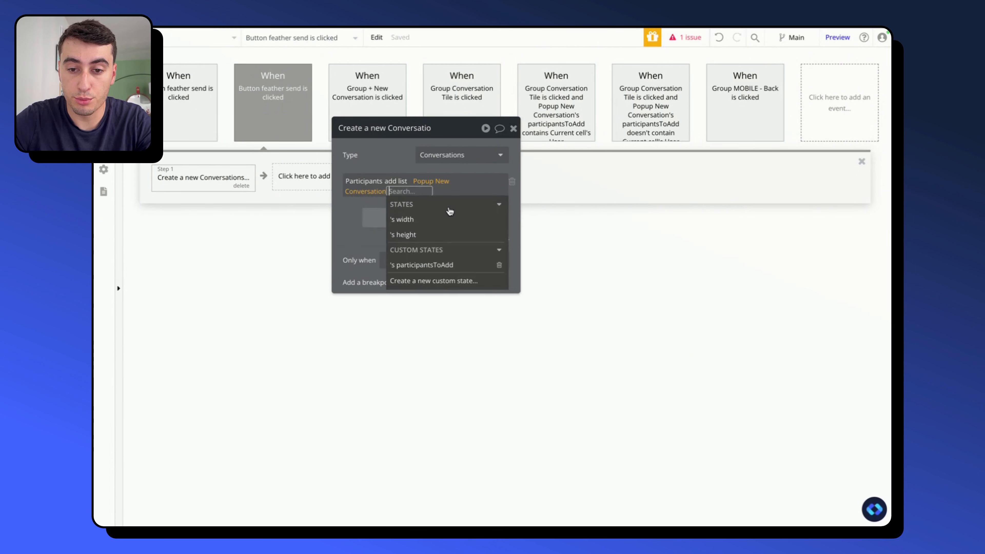
click(454, 265)
click(428, 190)
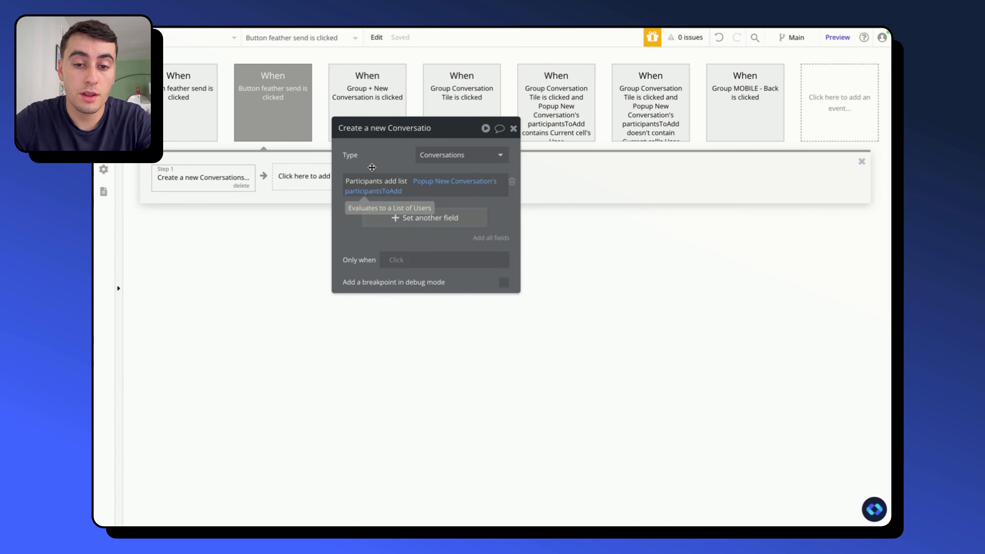
- Set a second Participants field on the Conversations creation action that adds the Current User
click(384, 217)
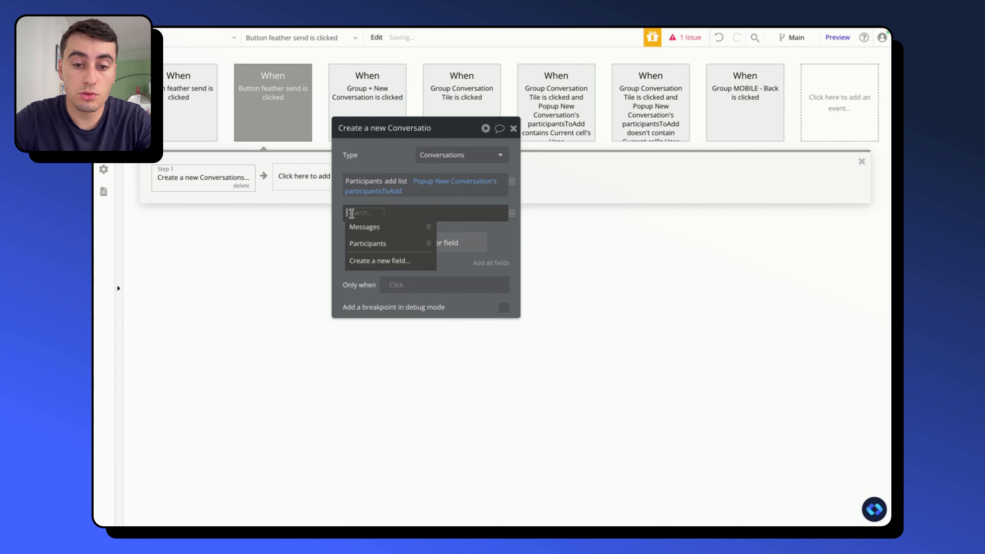
click(368, 242)
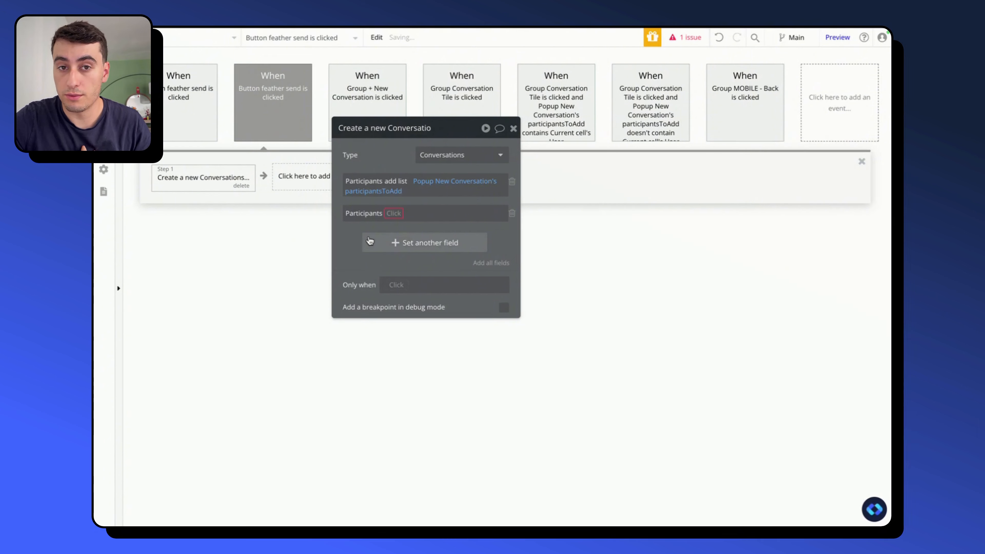
click(396, 214)
click(401, 227)
click(411, 213)
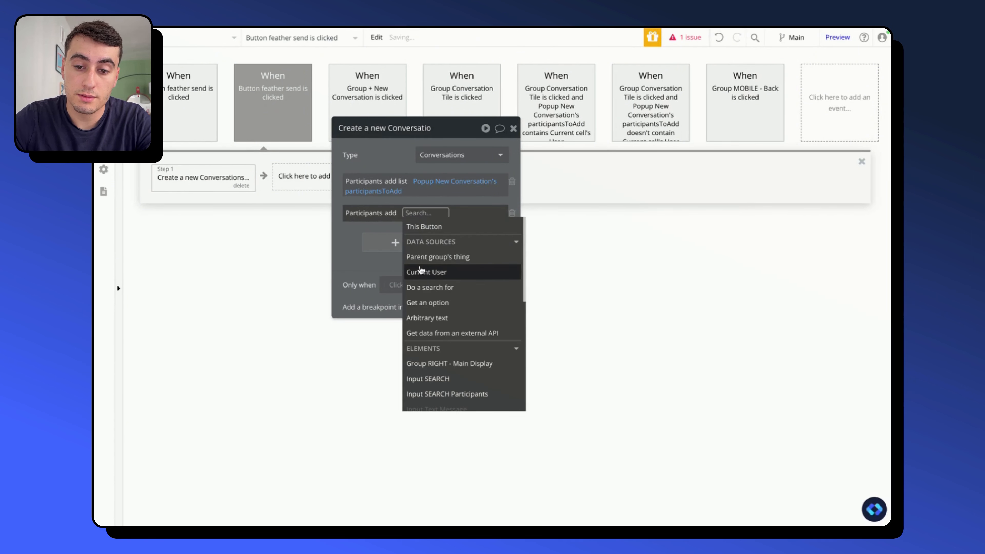
click(465, 272)
click(387, 156)
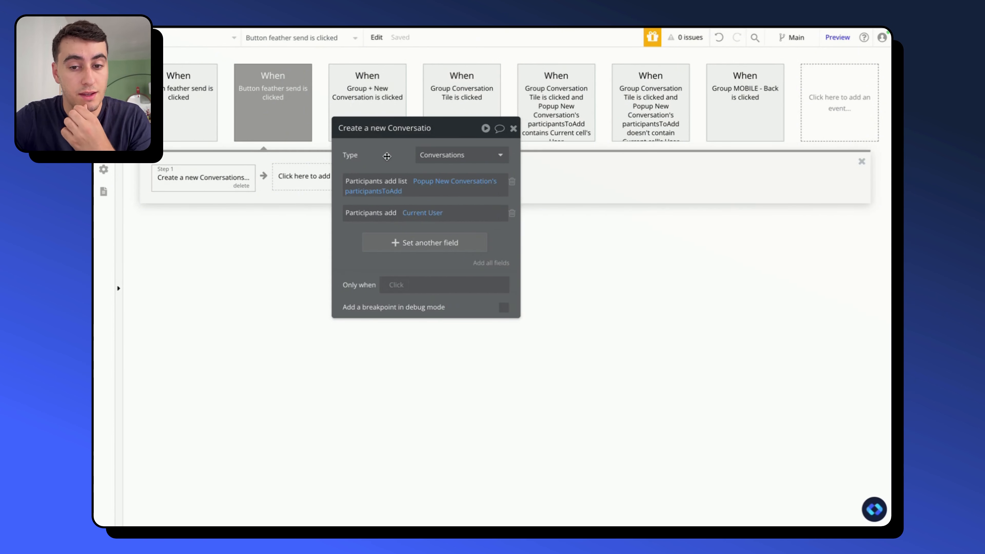
- Add a Reset a group/popup action to the workflow targeting Popup New Conversation
drag(386, 155, 464, 158)
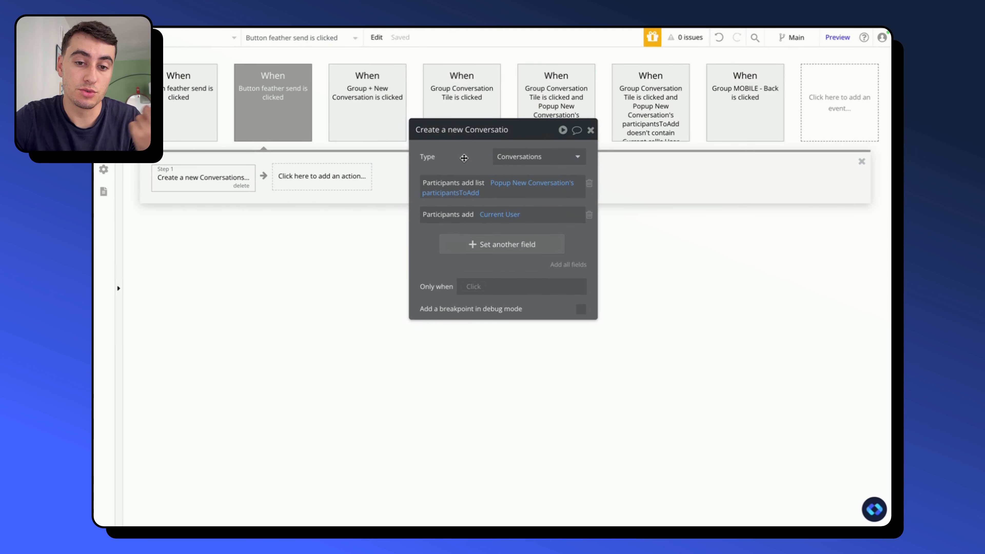
click(349, 179)
text(re)
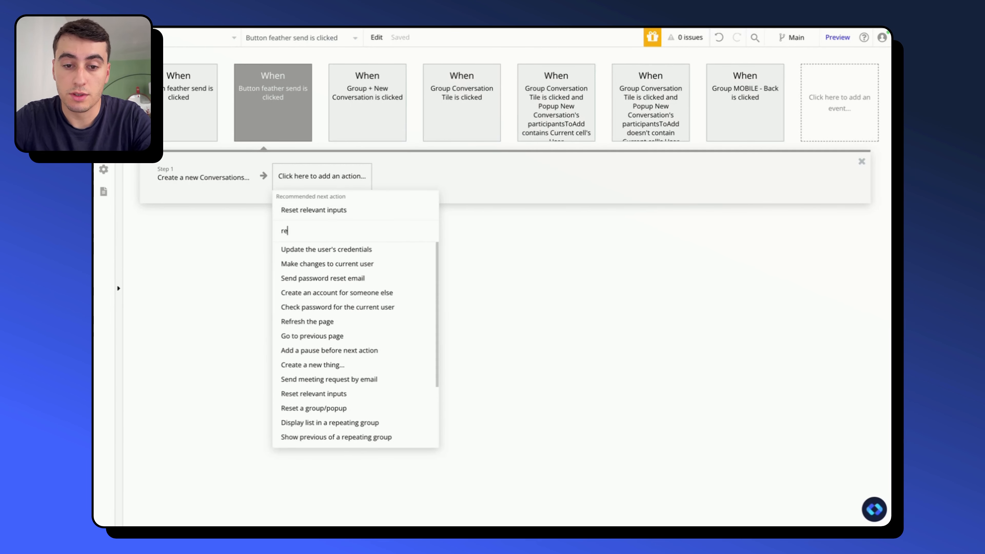
text(s)
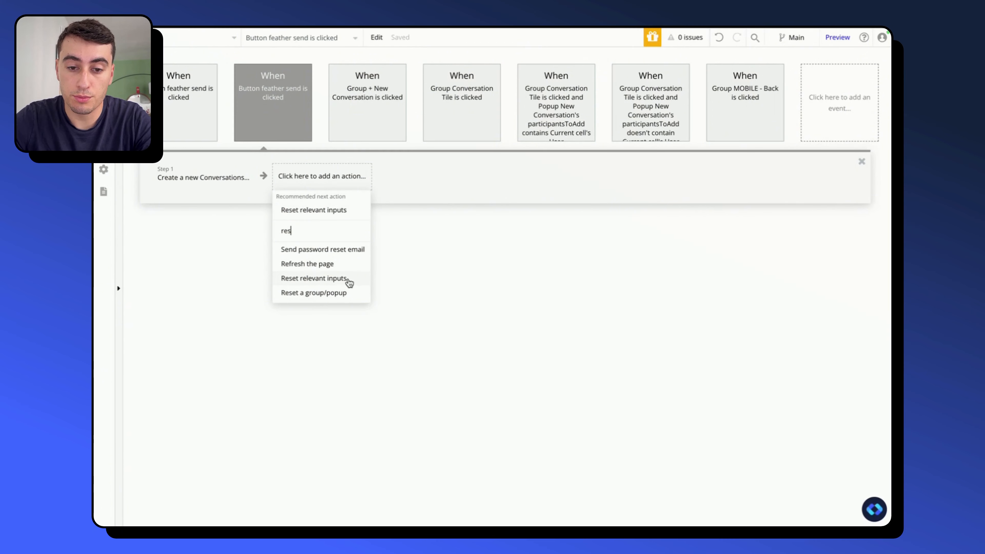
click(347, 291)
click(498, 156)
text(pop)
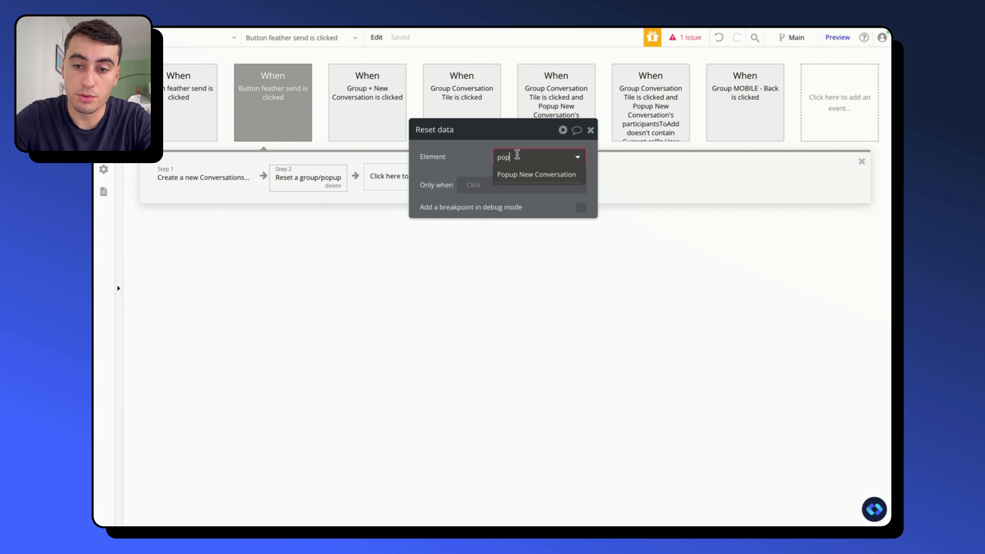
click(521, 177)
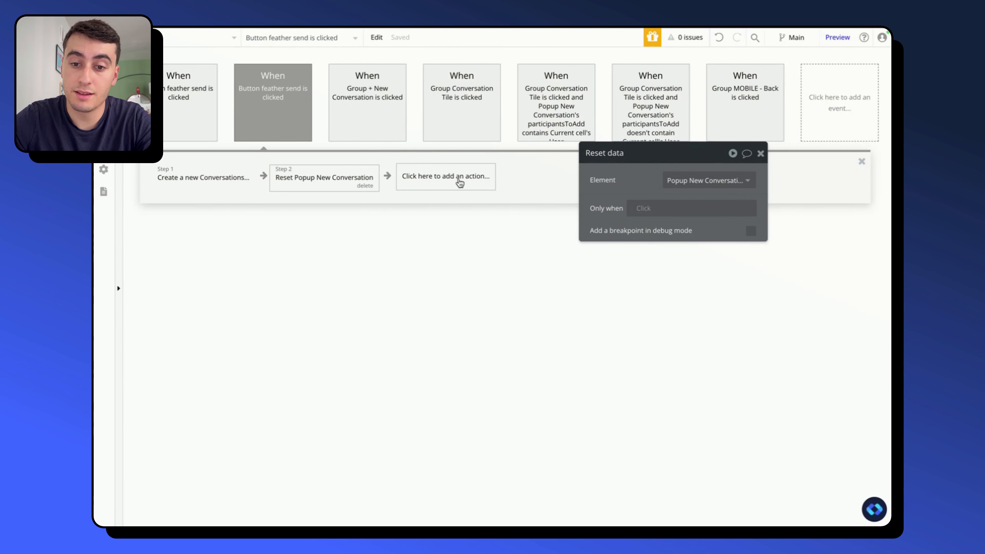
- Add an action that hides Popup New Conversation after the reset step
click(459, 180)
text(hide)
click(446, 220)
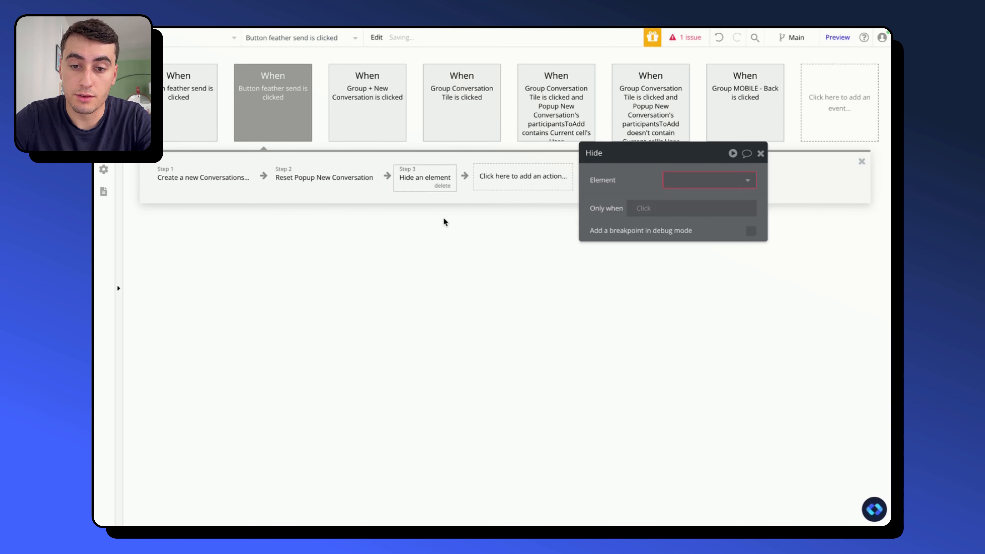
click(679, 179)
click(679, 197)
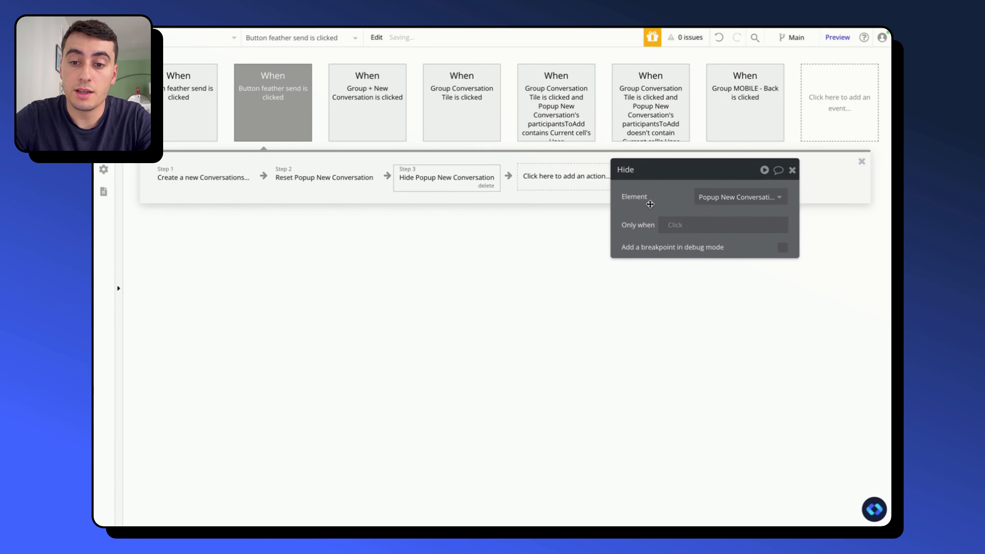
- Add a Display data in a group/popup action showing the result of step 1 in Group RIGHT - Main Display
click(537, 176)
text(displ)
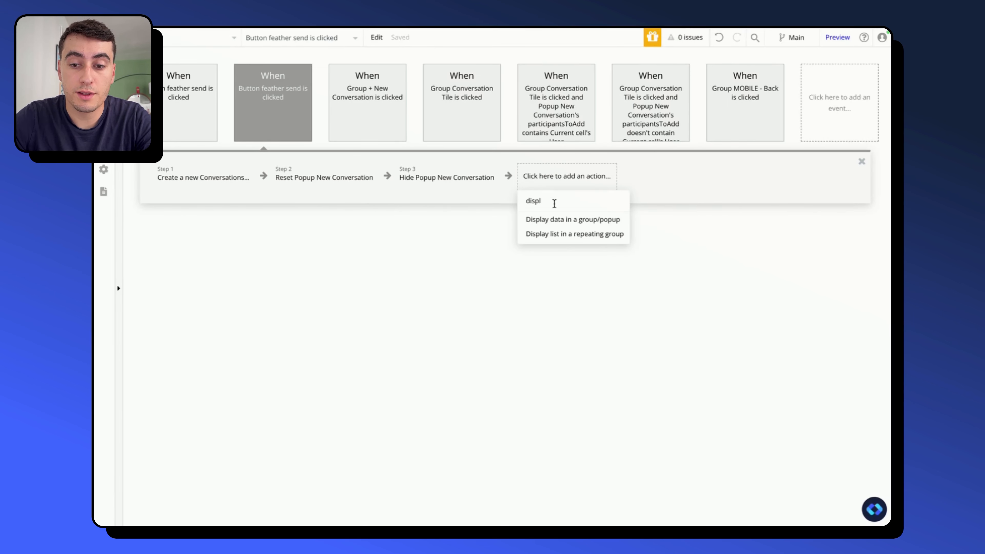
click(560, 220)
click(724, 200)
text(r)
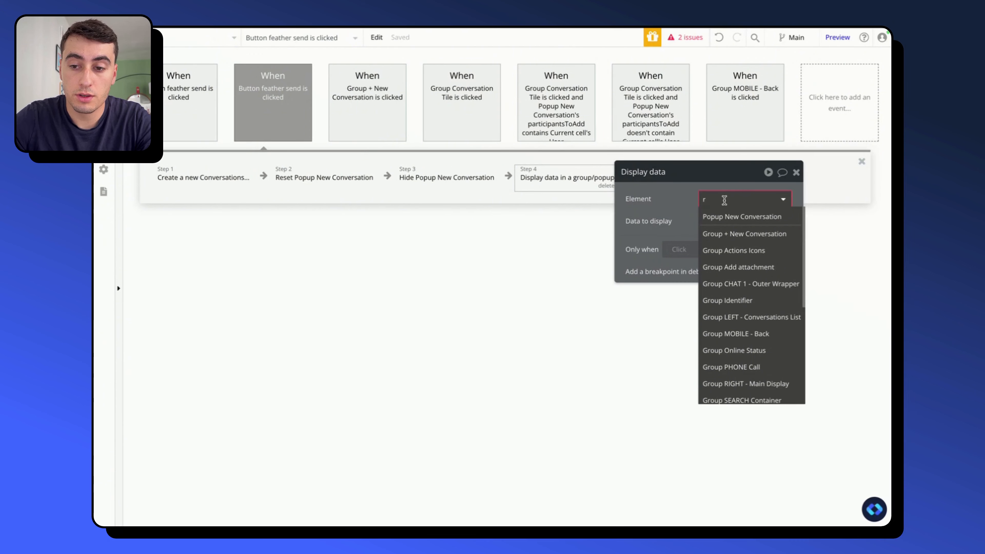
text(ight)
click(741, 216)
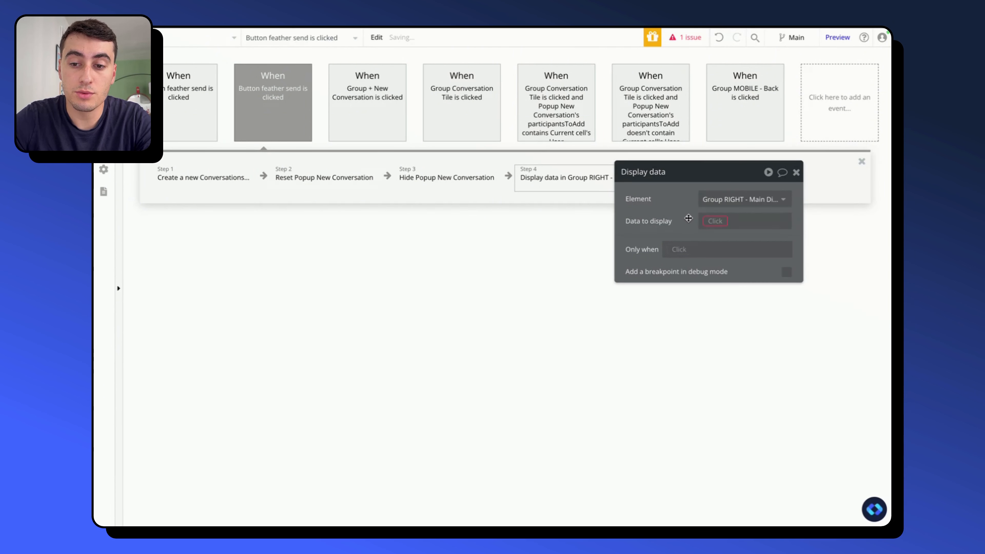
drag(688, 218, 377, 287)
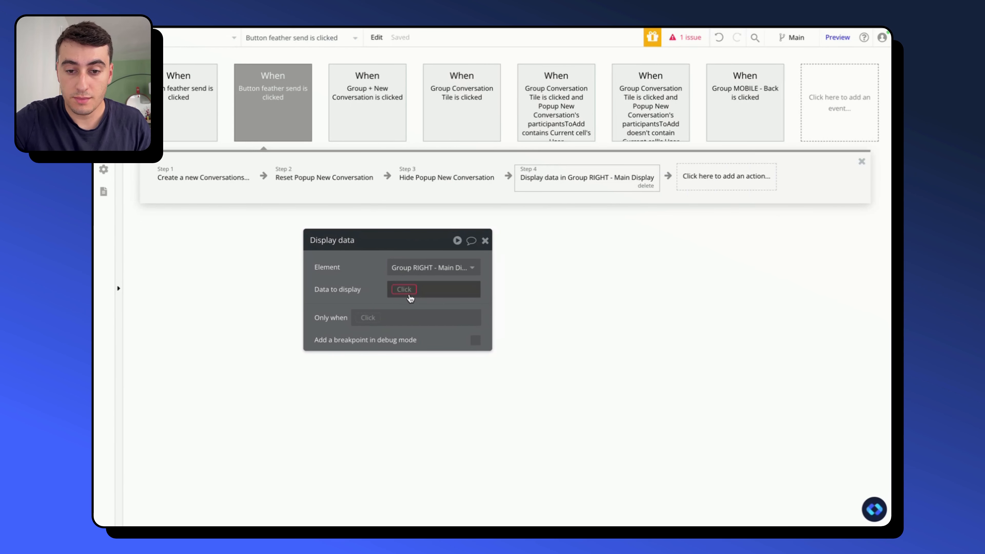
click(404, 289)
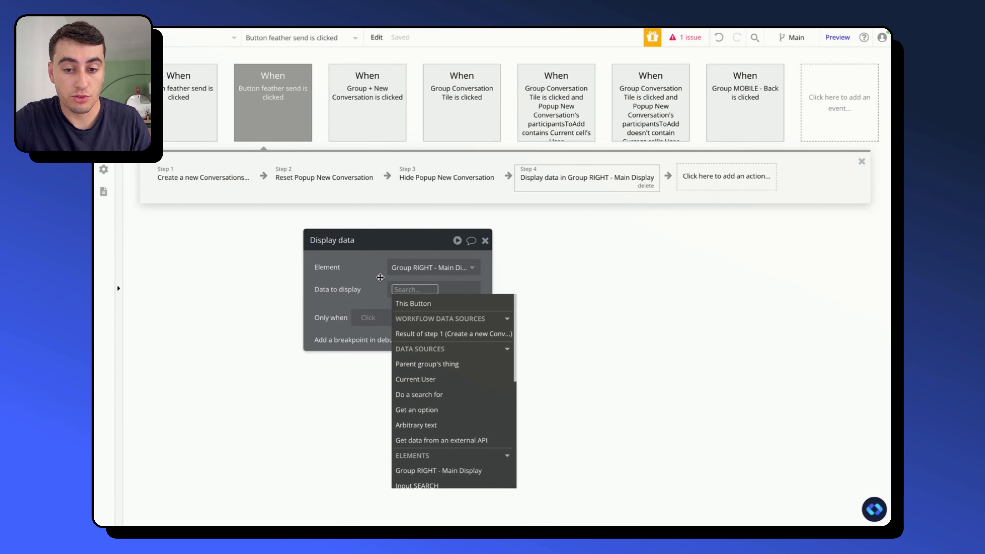
click(442, 333)
click(370, 268)
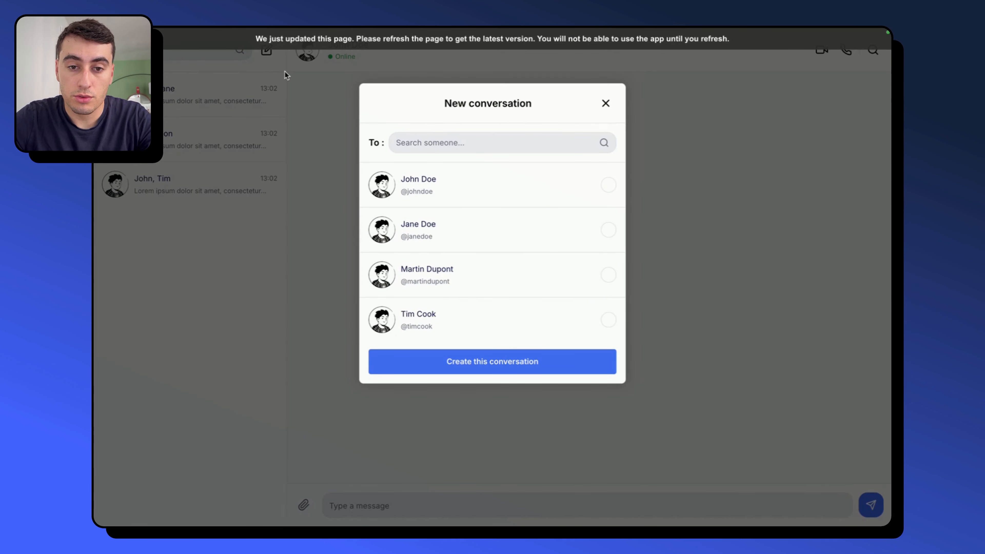
- Switch to the app preview, refresh it, open the New conversation popup and toggle the first three participants on and off
key(ctrl+r)
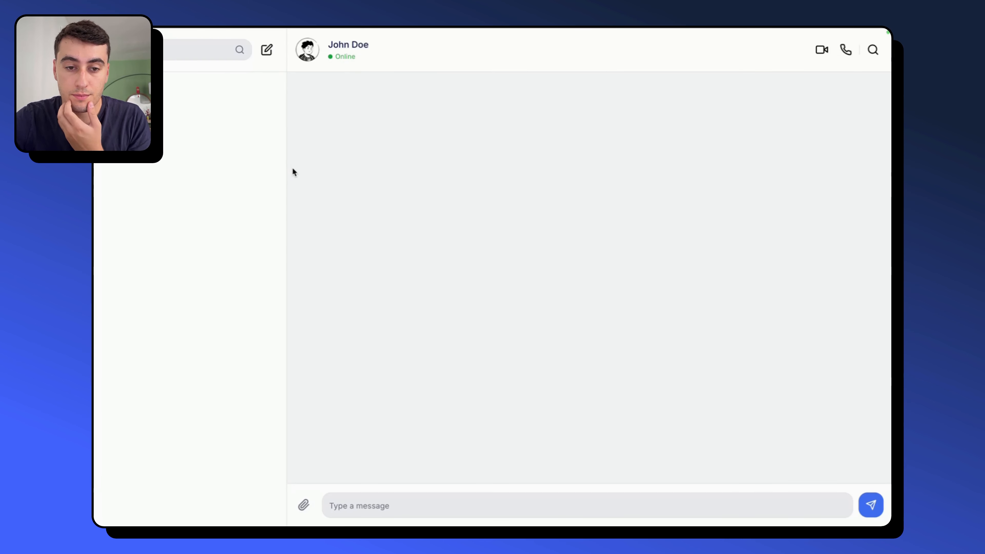
click(267, 49)
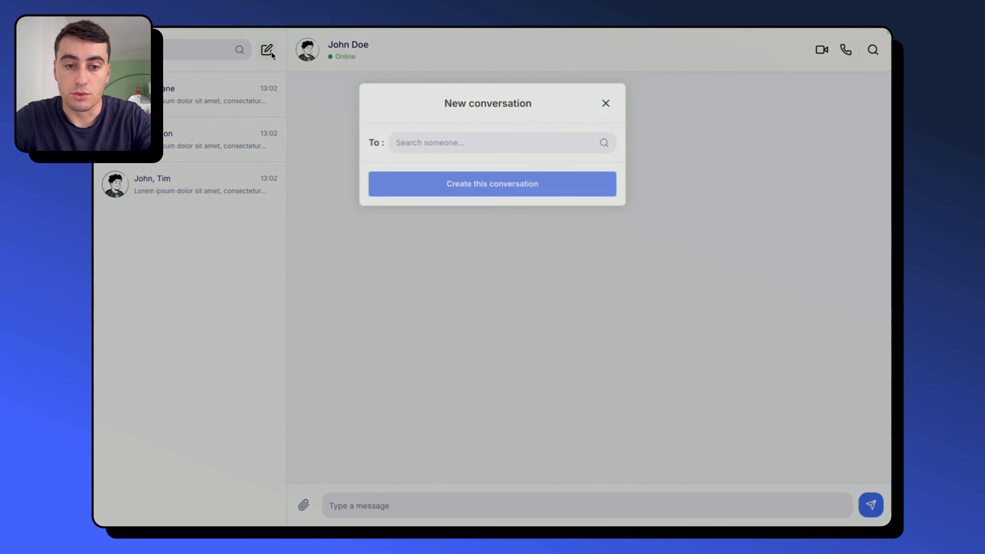
click(457, 147)
click(528, 189)
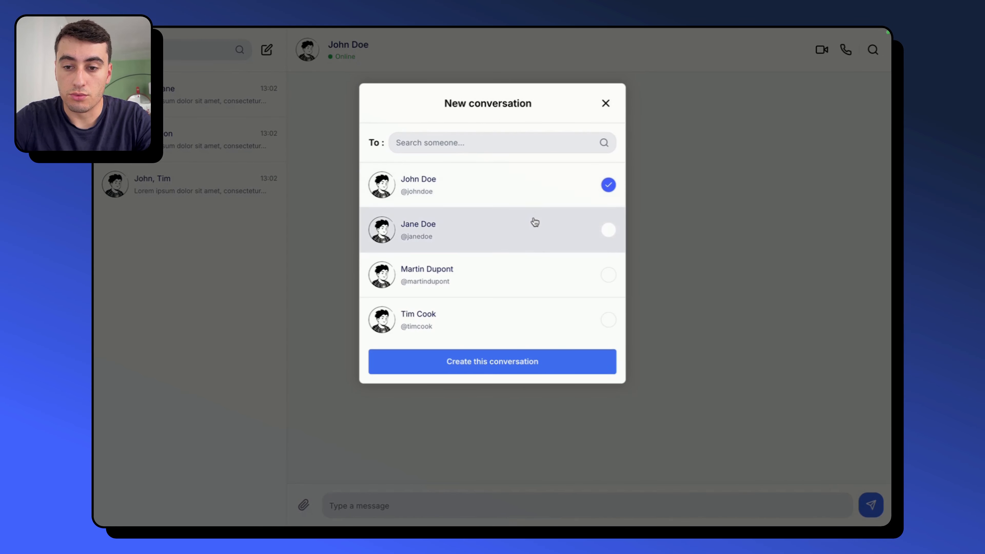
click(534, 224)
click(535, 265)
click(545, 268)
click(545, 226)
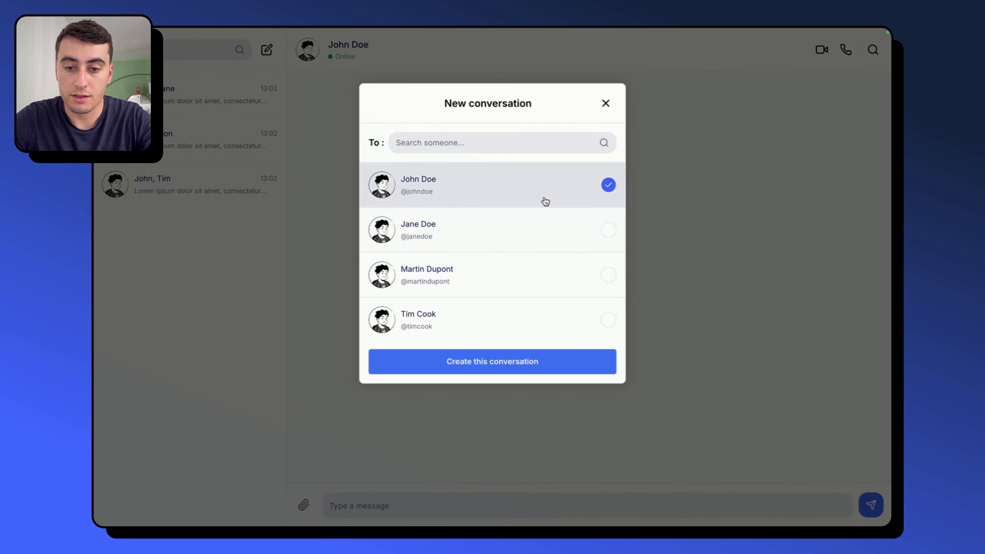
click(543, 200)
- Select Bill Gates as the only participant and create the conversation
scroll(486, 244, down, 3)
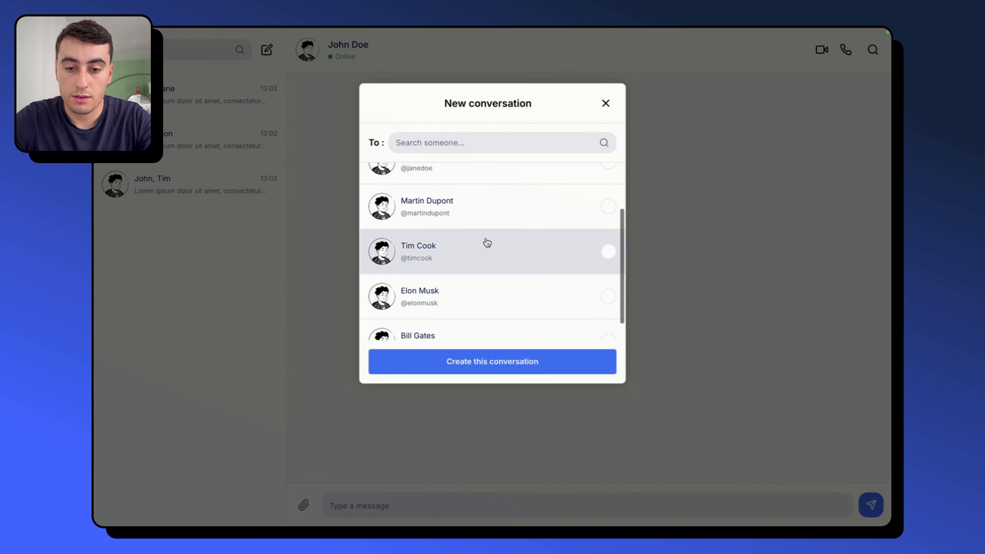
click(483, 326)
click(494, 369)
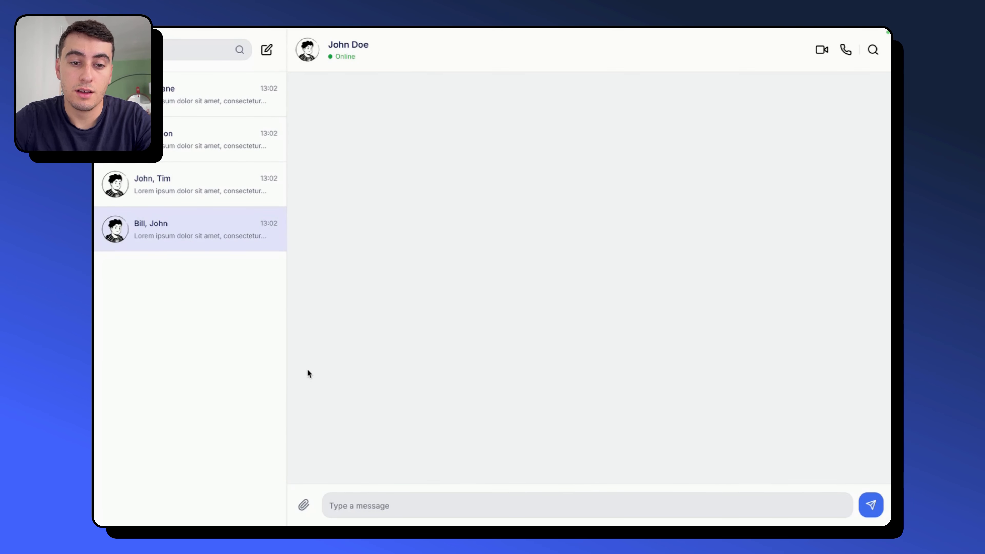
- Send the test messages "giorhgrh" and "girhrgih" in the new conversation
click(395, 506)
text(giorhgrh)
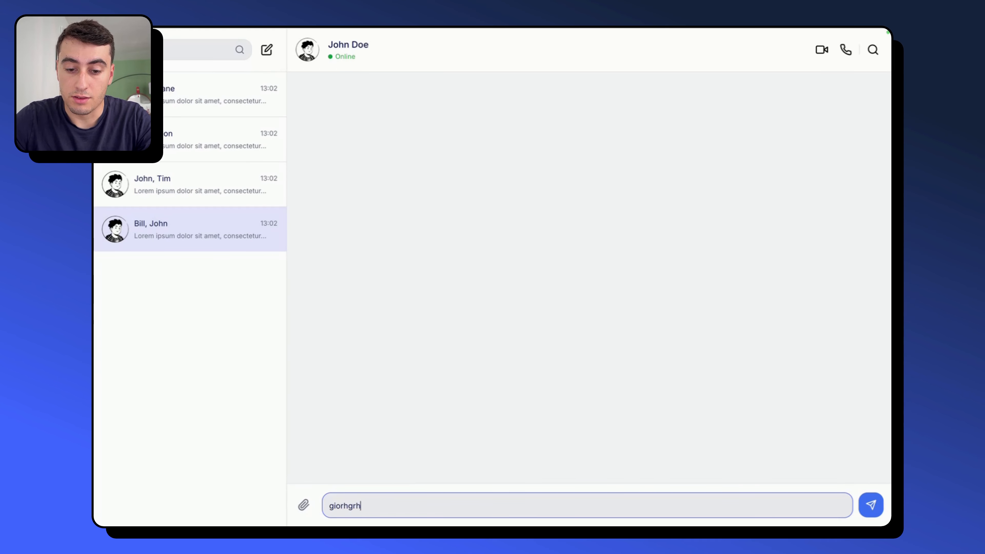
key(Return)
click(390, 505)
text(girhrgih)
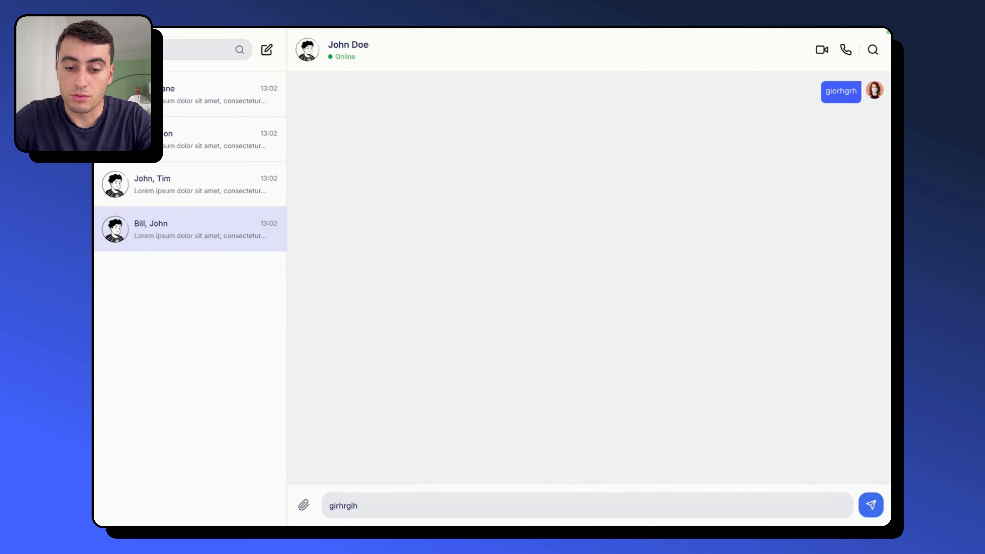
key(Return)
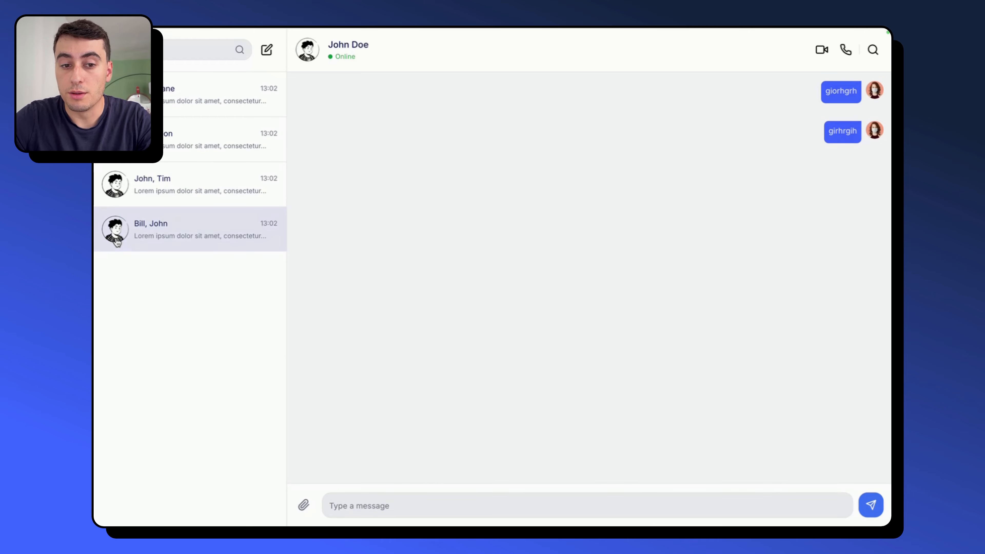